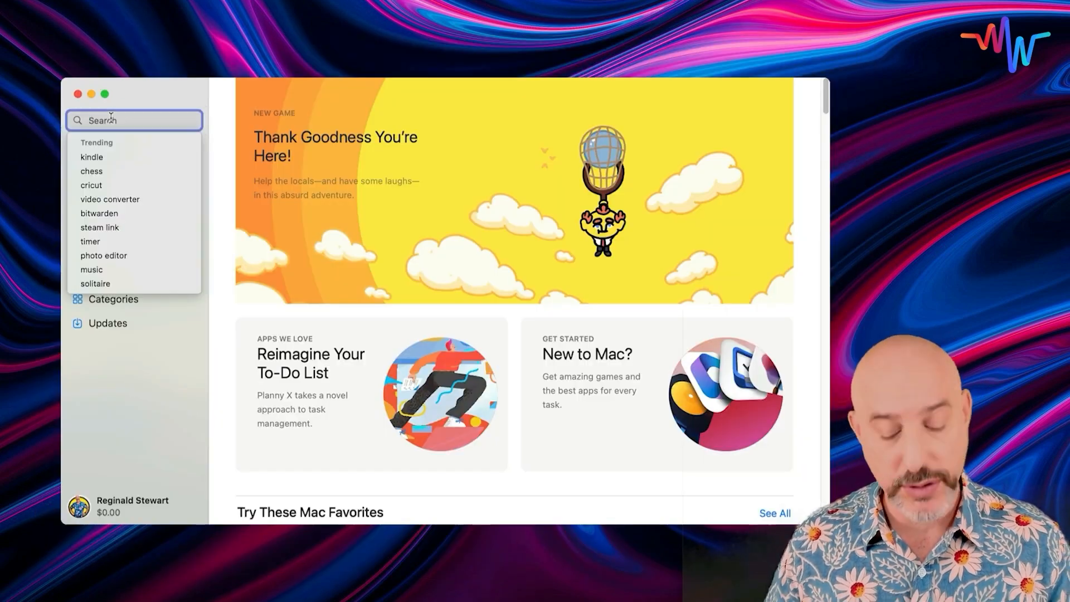
- Search the App Store for "photo book" and look through the available Mac photo book apps
{"action": "type", "text": "photo book"}
{"action": "key", "text": "Return"}
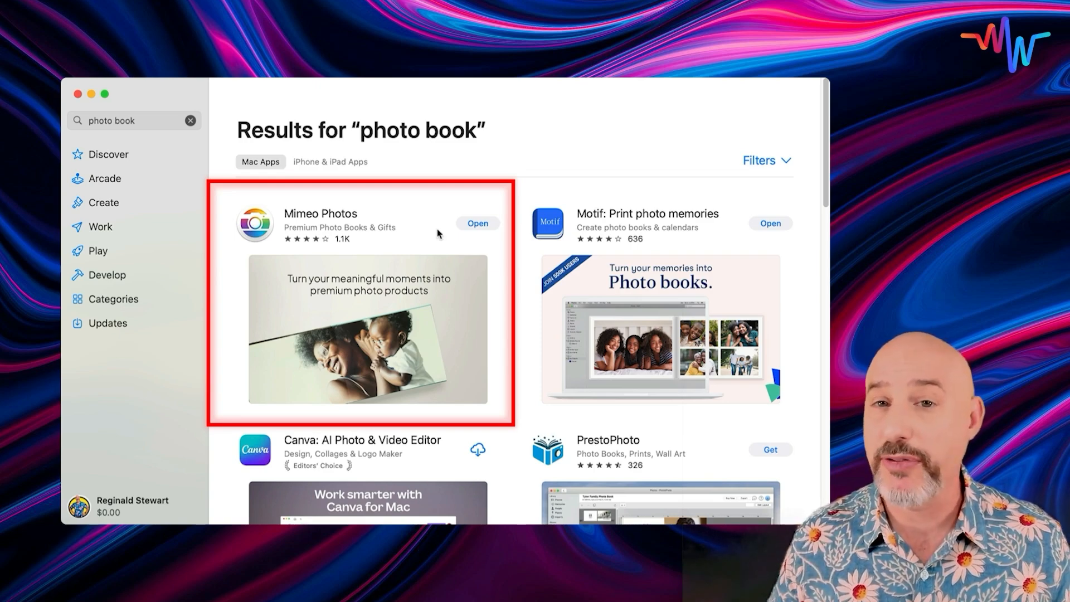
{"action": "scroll", "coordinate": [392, 278], "scroll_direction": "down", "scroll_amount": 3}
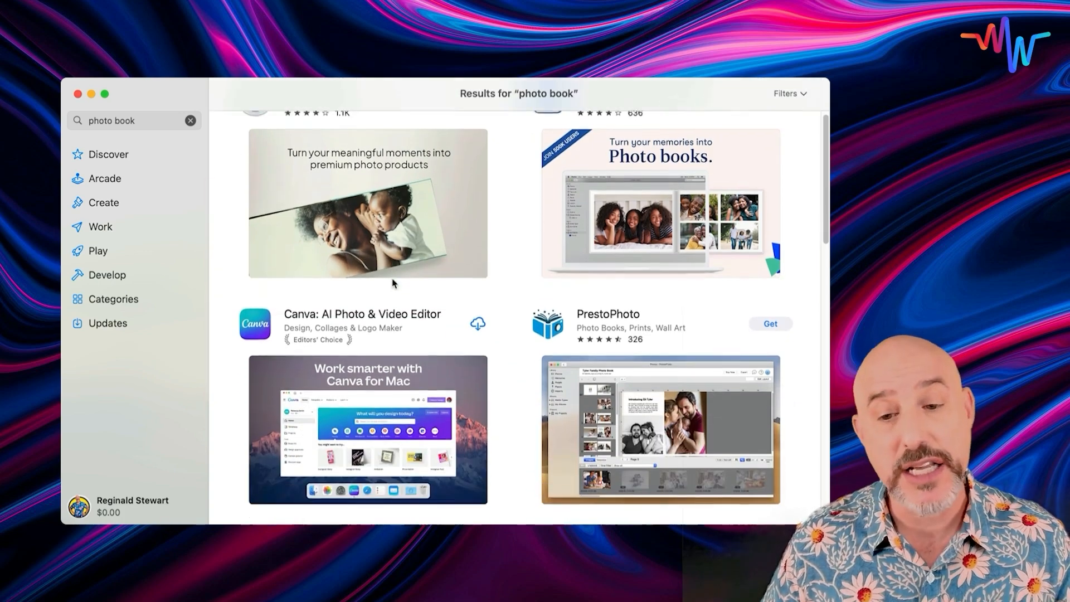
{"action": "scroll", "coordinate": [392, 283], "scroll_direction": "down", "scroll_amount": 3}
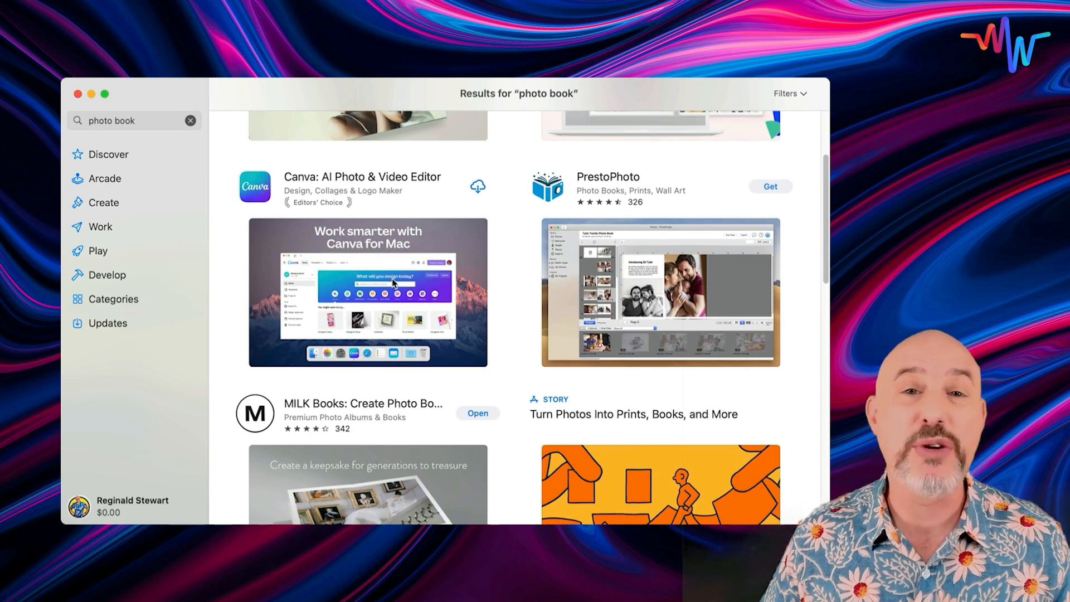
{"action": "scroll", "coordinate": [392, 279], "scroll_direction": "up", "scroll_amount": 6}
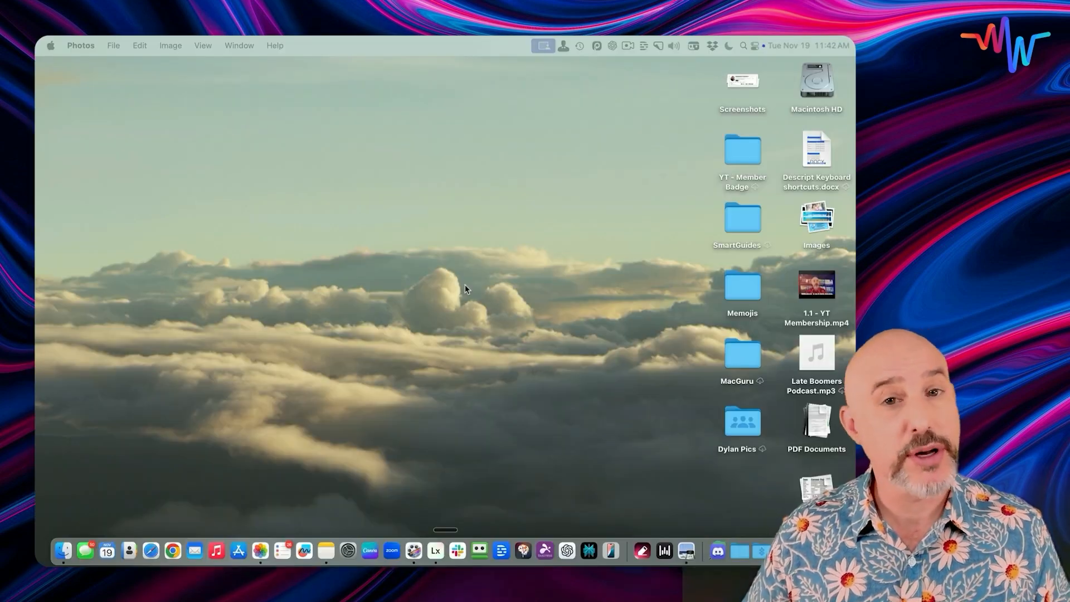
- Switch to Photos and select the full run of baby shower photos from IMG_0013.JPG through IMG_0810.HEIC
{"action": "left_click", "coordinate": [260, 551]}
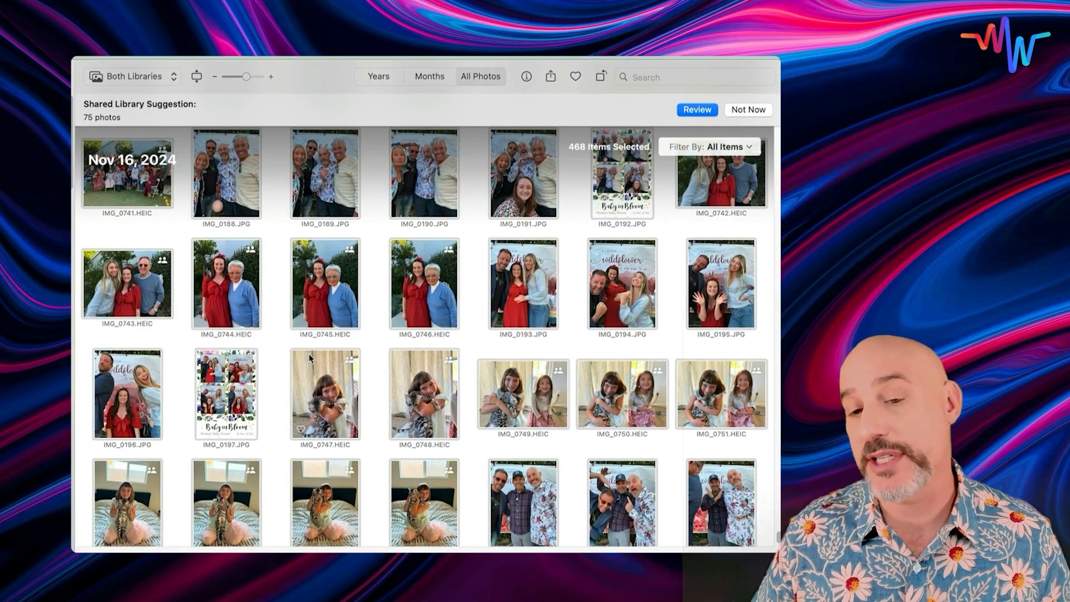
{"action": "scroll", "coordinate": [309, 354], "scroll_direction": "up", "scroll_amount": 6}
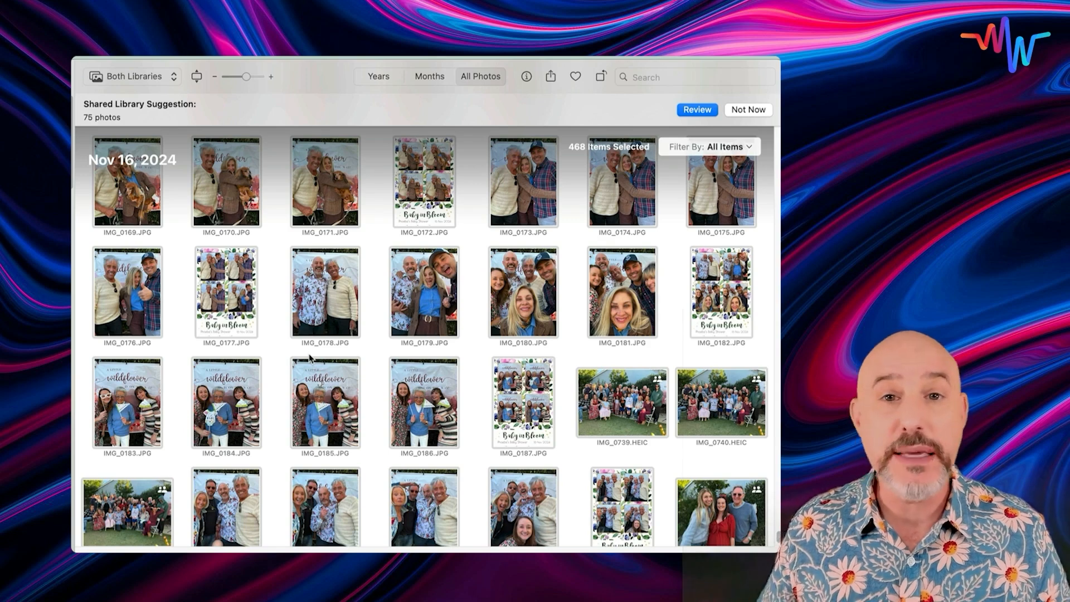
{"action": "scroll", "coordinate": [274, 287], "scroll_direction": "up", "scroll_amount": 3}
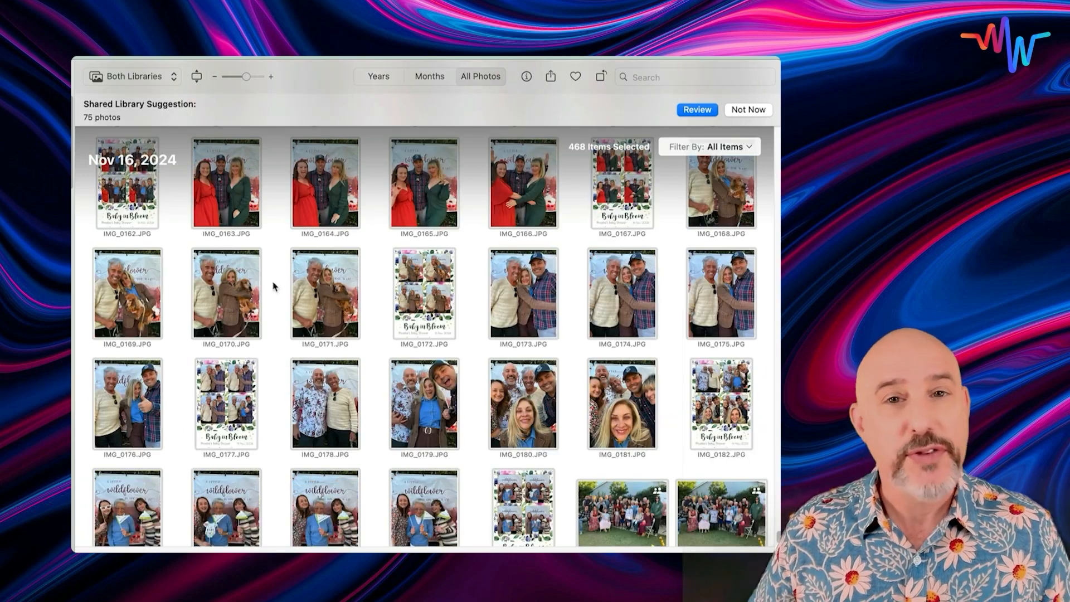
{"action": "scroll", "coordinate": [274, 287], "scroll_direction": "up", "scroll_amount": 8}
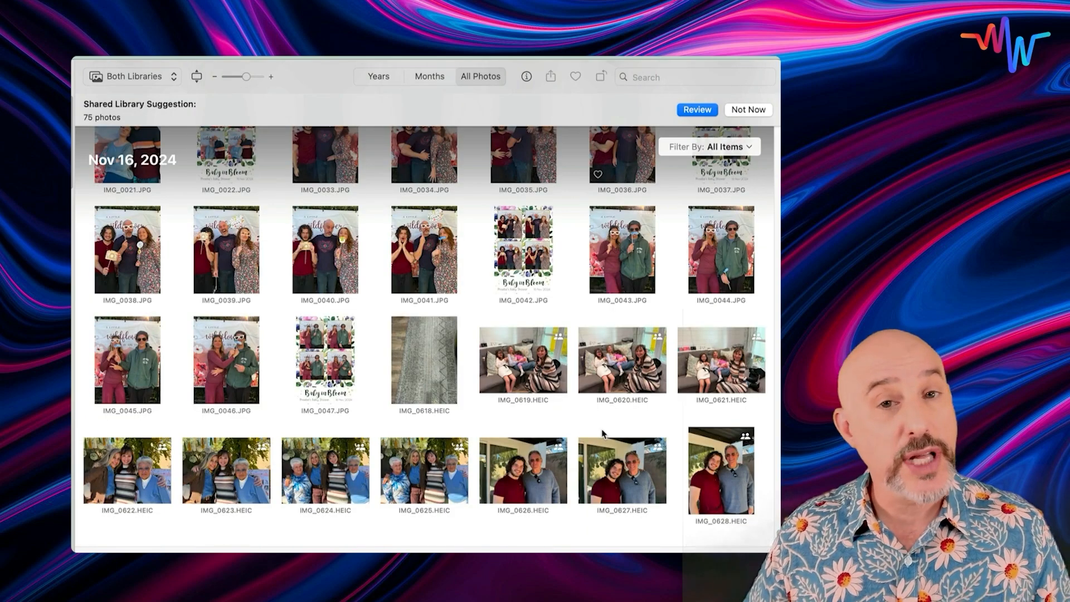
{"action": "scroll", "coordinate": [602, 431], "scroll_direction": "up", "scroll_amount": 5}
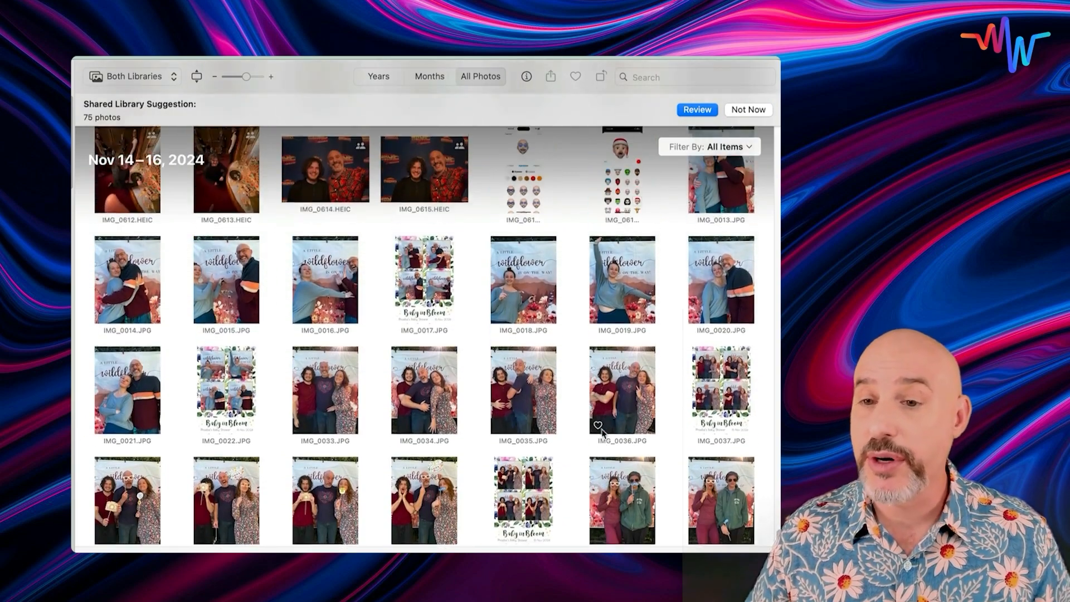
{"action": "left_click", "coordinate": [714, 204]}
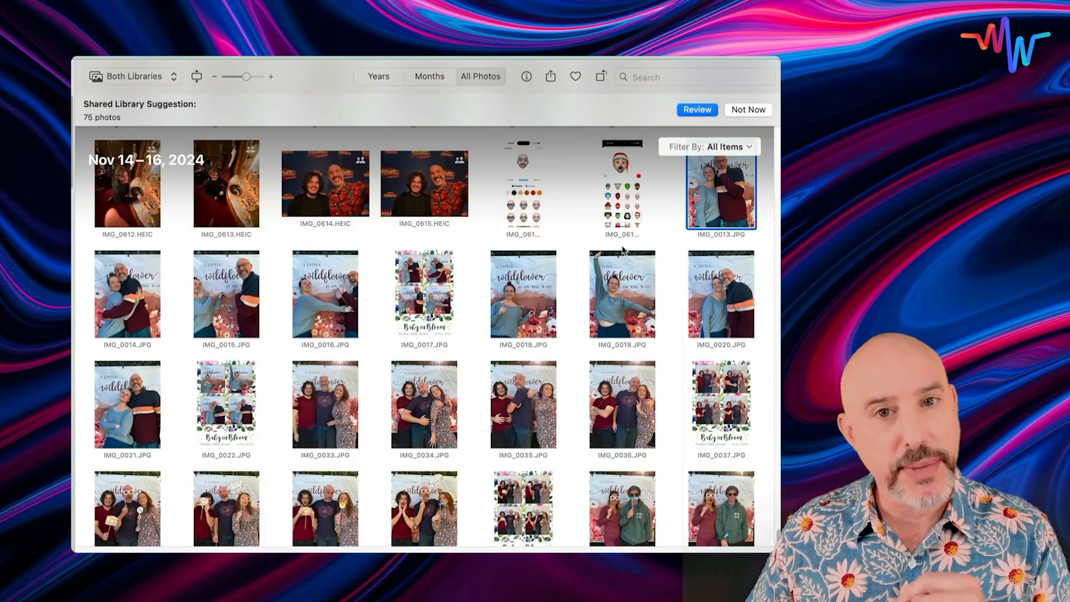
{"action": "scroll", "coordinate": [623, 249], "scroll_direction": "down", "scroll_amount": 15}
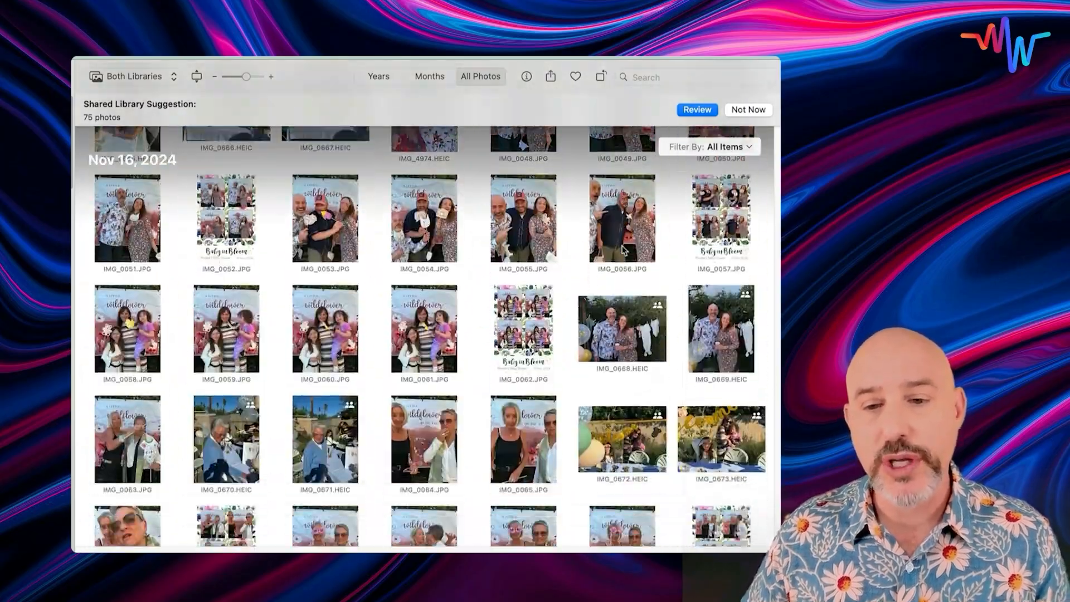
{"action": "scroll", "coordinate": [623, 249], "scroll_direction": "down", "scroll_amount": 20}
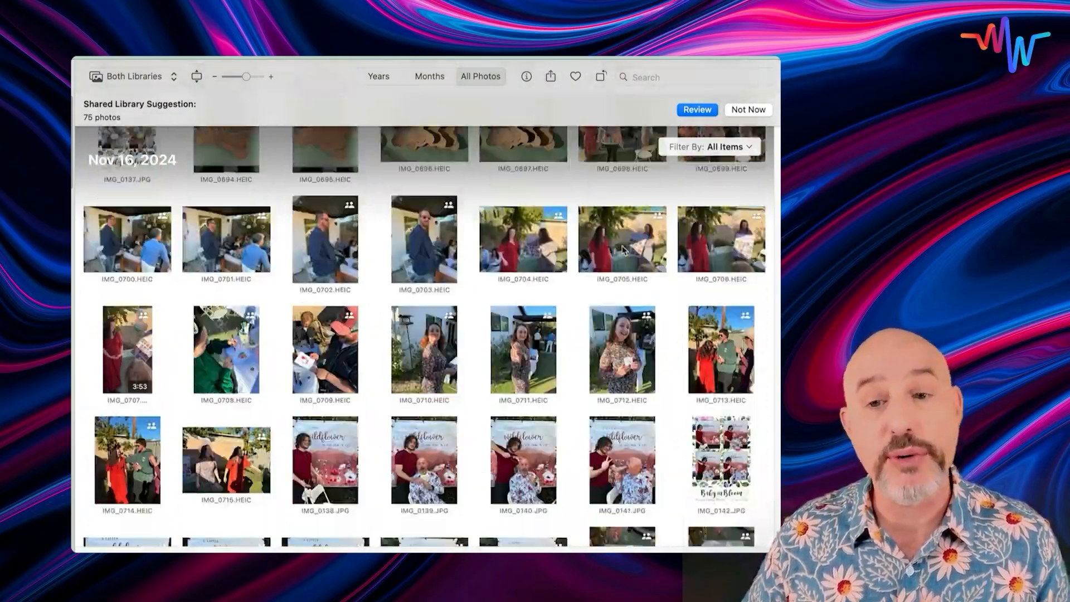
{"action": "scroll", "coordinate": [623, 249], "scroll_direction": "down", "scroll_amount": 15}
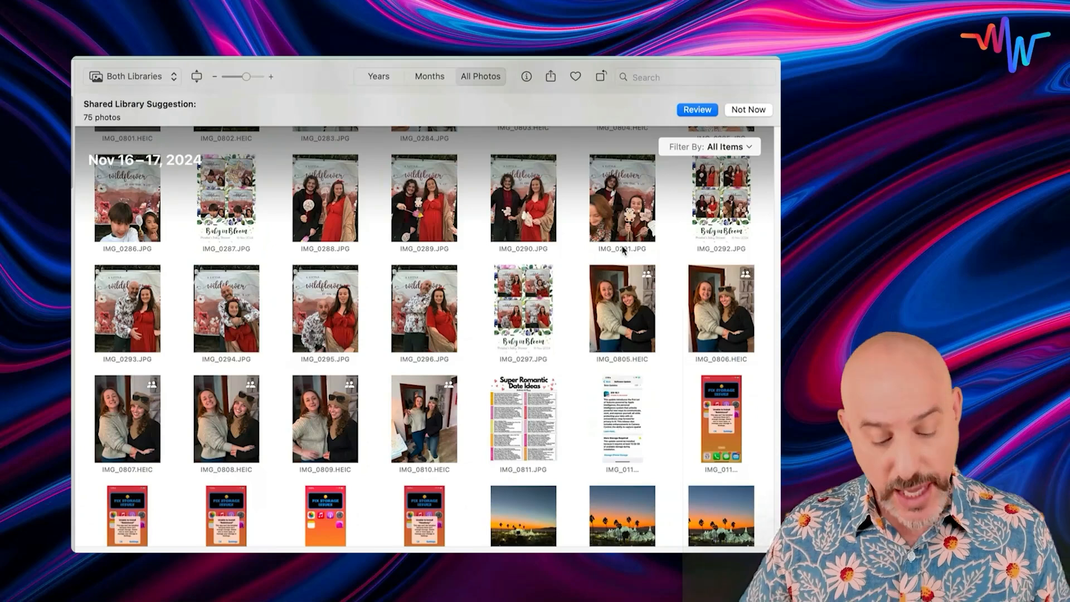
{"action": "key", "text": "shift"}
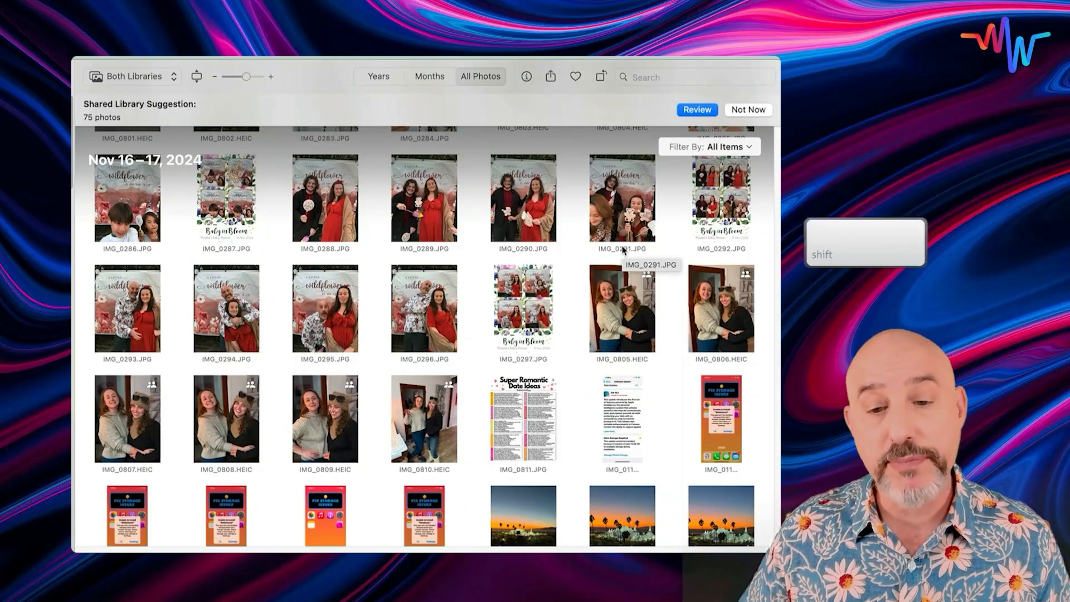
{"action": "left_click", "coordinate": [422, 400], "text": "shift"}
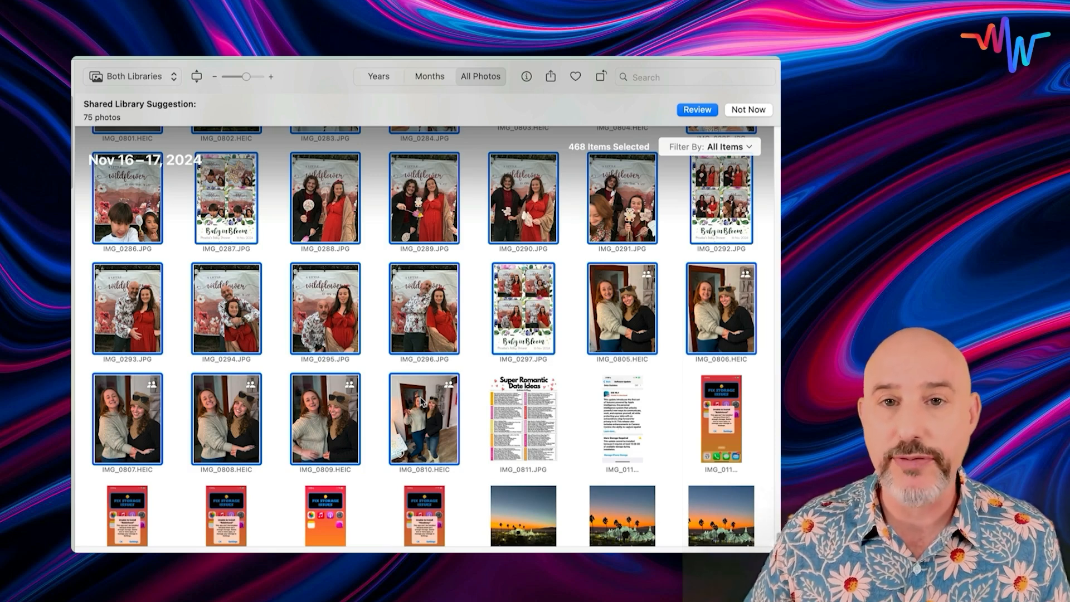
- Add all the selected photos to a new album for the baby shower
{"action": "right_click", "coordinate": [422, 400]}
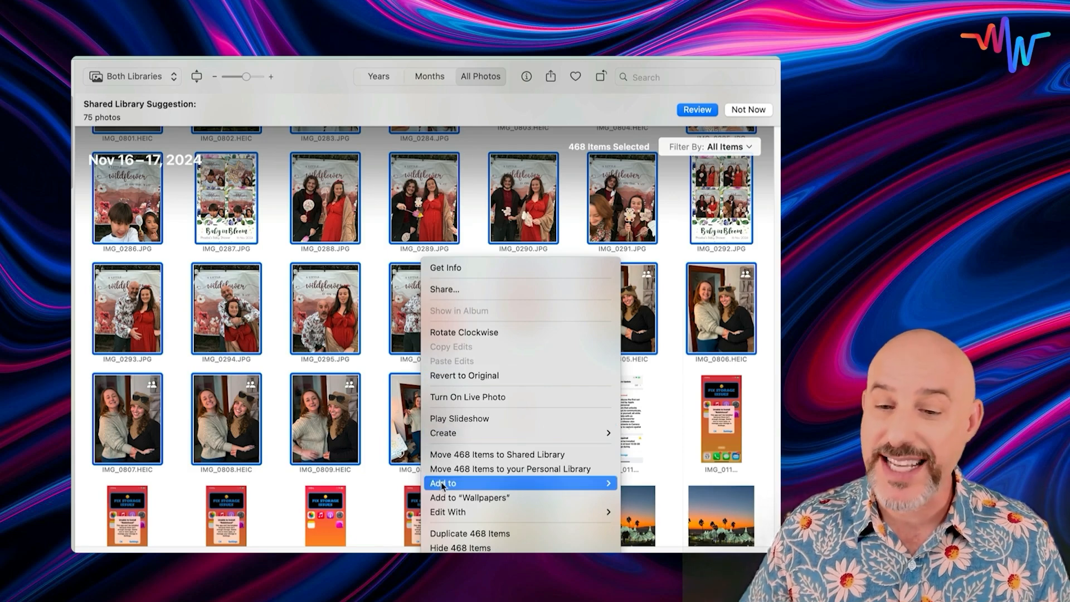
{"action": "mouse_move", "coordinate": [440, 483]}
{"action": "left_click", "coordinate": [647, 268]}
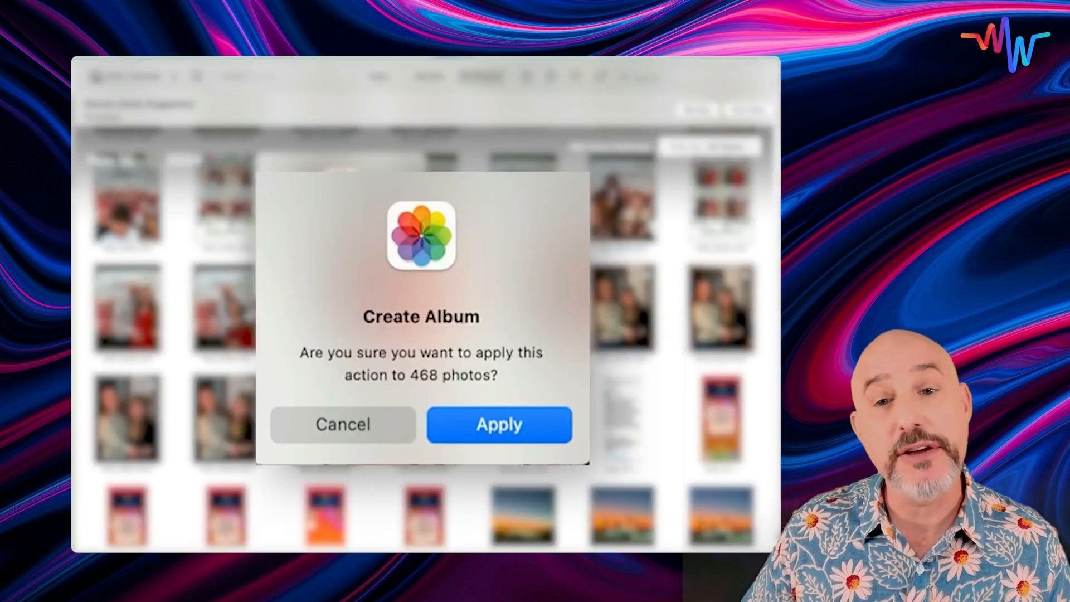
{"action": "left_click", "coordinate": [496, 422]}
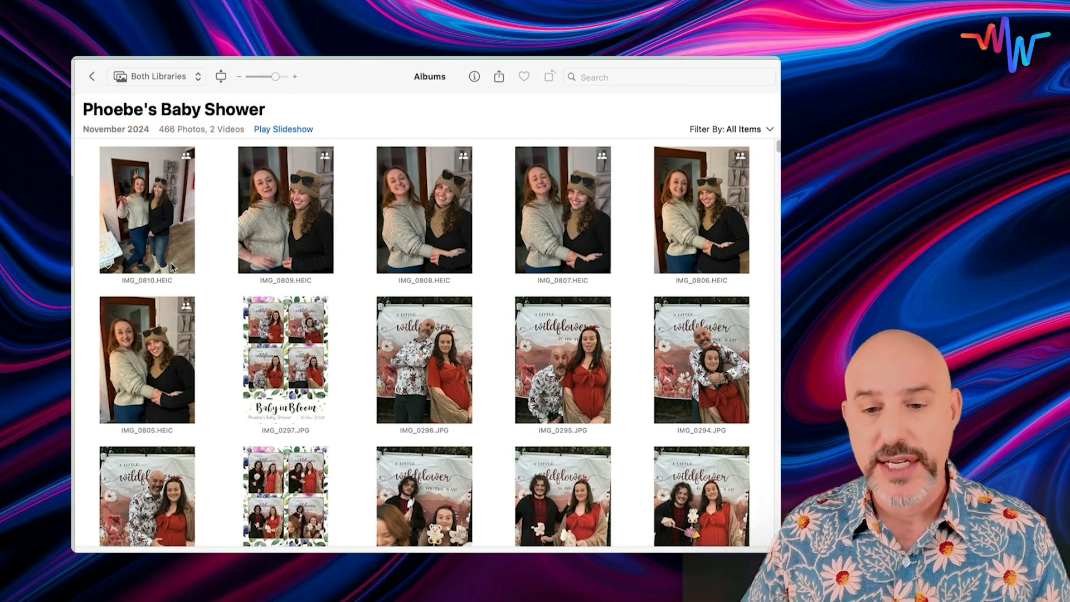
- Keep the baby shower album sorted by oldest first
{"action": "scroll", "coordinate": [254, 292], "scroll_direction": "down", "scroll_amount": 6}
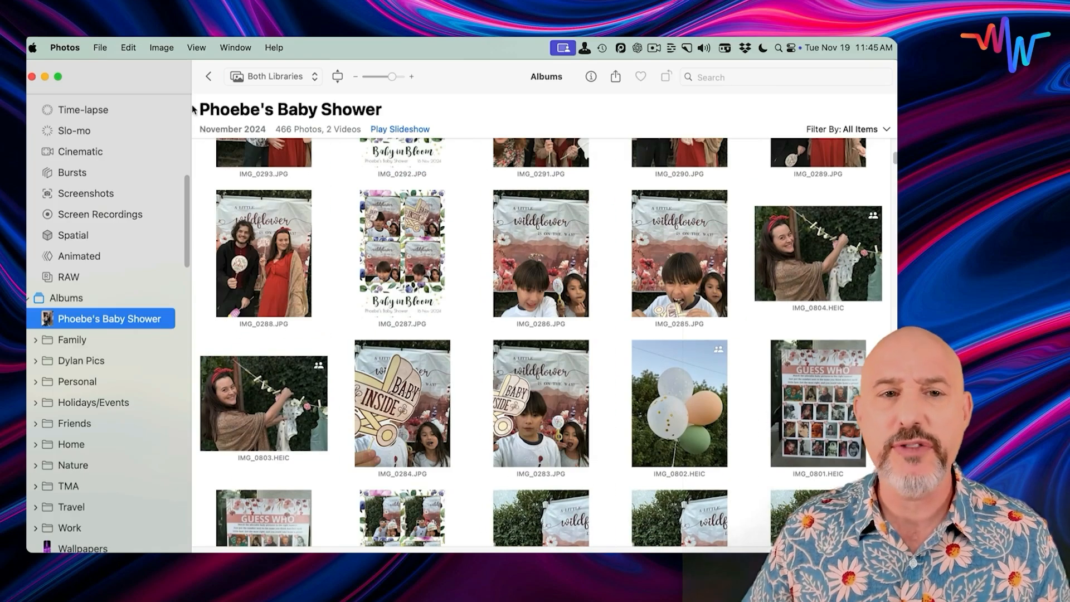
{"action": "left_click", "coordinate": [195, 47]}
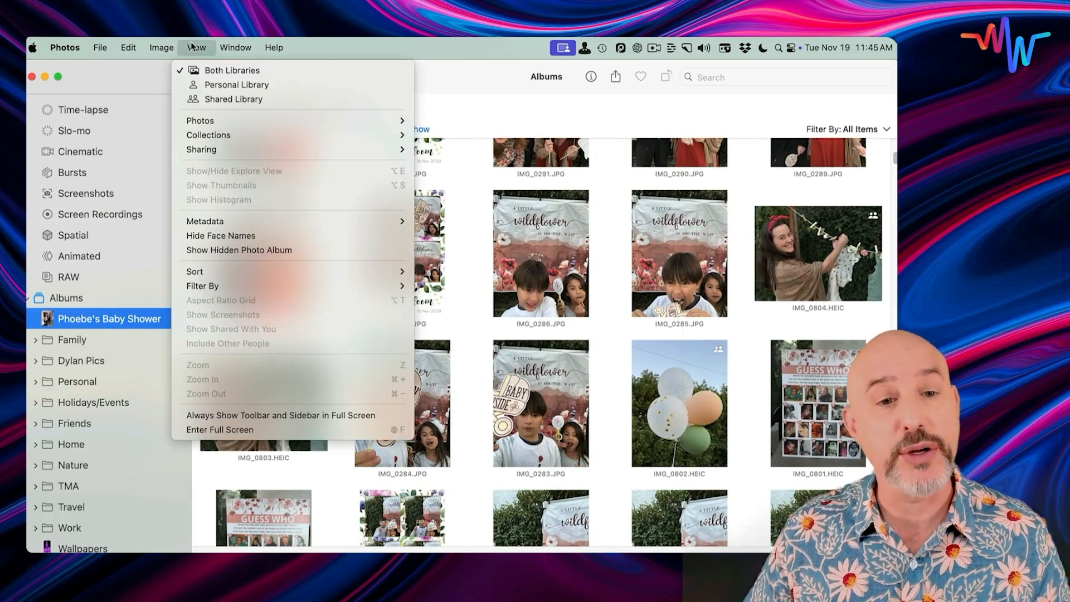
{"action": "mouse_move", "coordinate": [329, 267]}
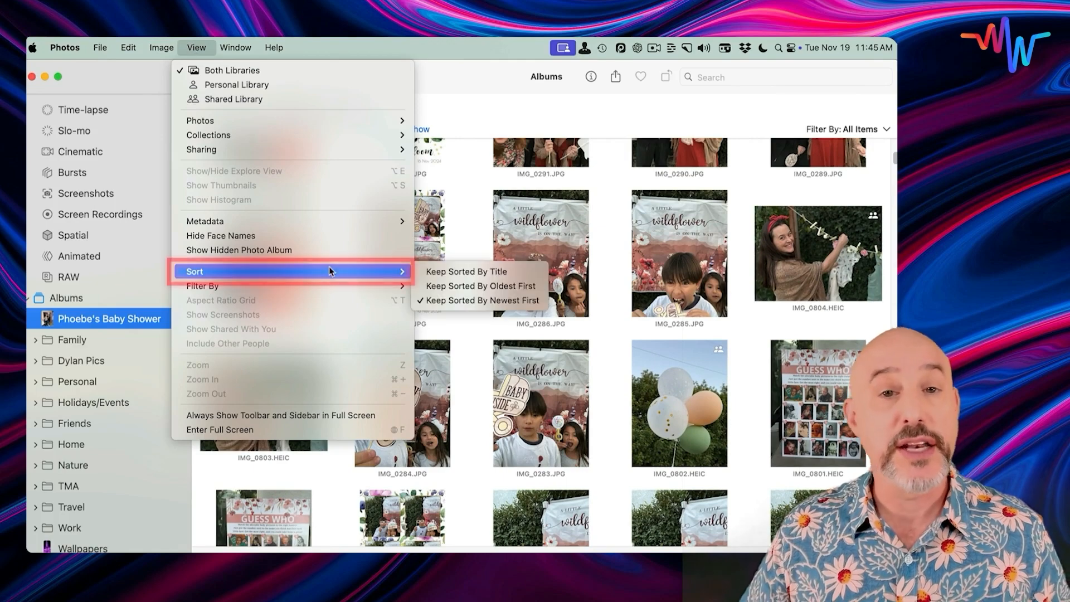
{"action": "left_click", "coordinate": [468, 286]}
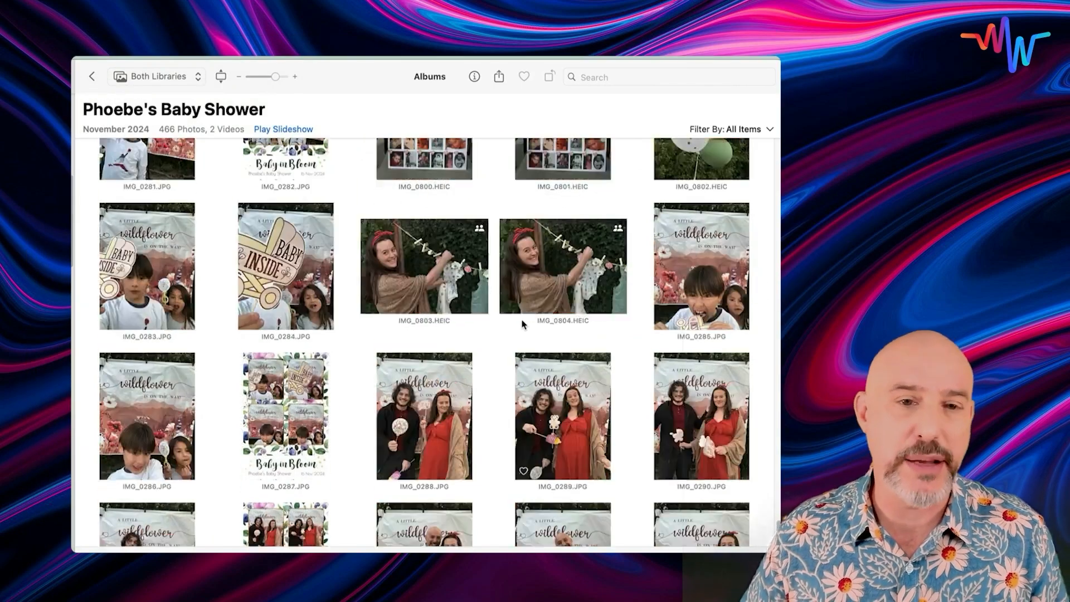
{"action": "scroll", "coordinate": [522, 324], "scroll_direction": "up", "scroll_amount": 20}
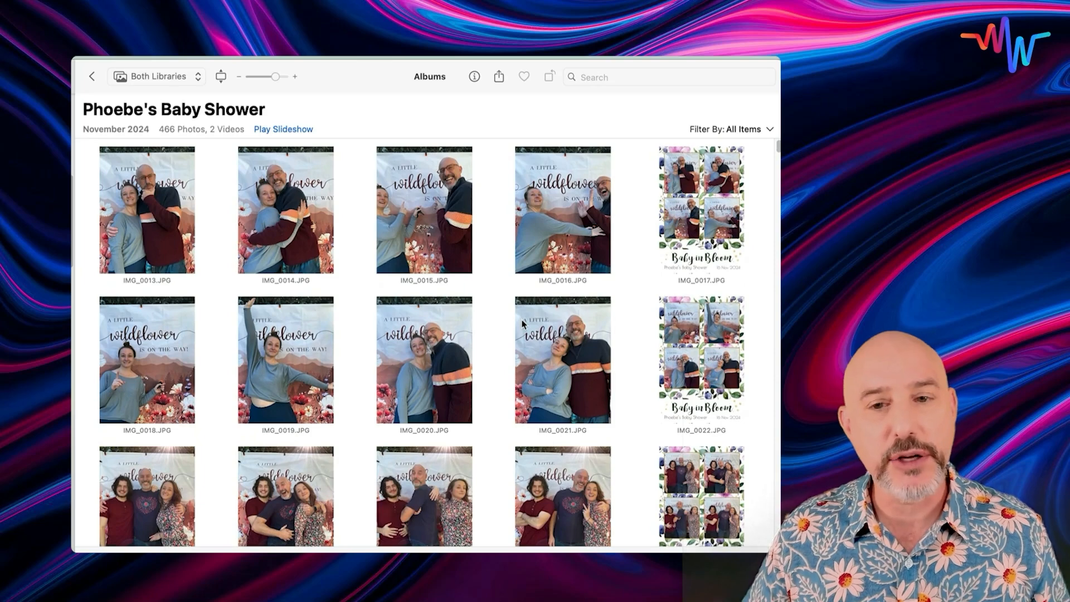
- Remove the first two rows of photos, IMG_0013.JPG through IMG_0022.JPG, from the baby shower album
{"action": "scroll", "coordinate": [522, 320], "scroll_direction": "down", "scroll_amount": 3}
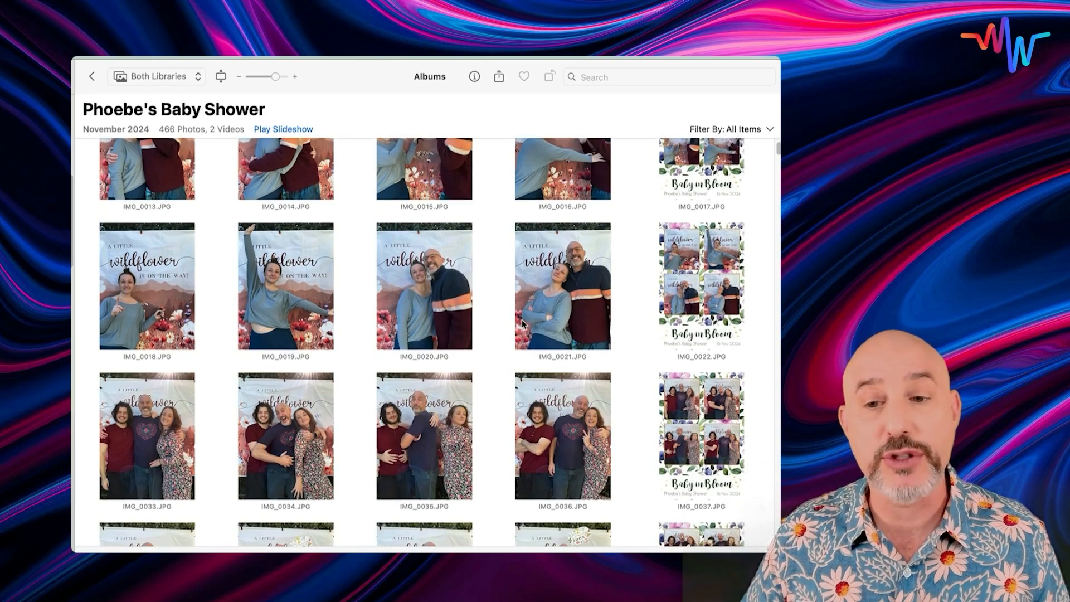
{"action": "scroll", "coordinate": [521, 319], "scroll_direction": "up", "scroll_amount": 3}
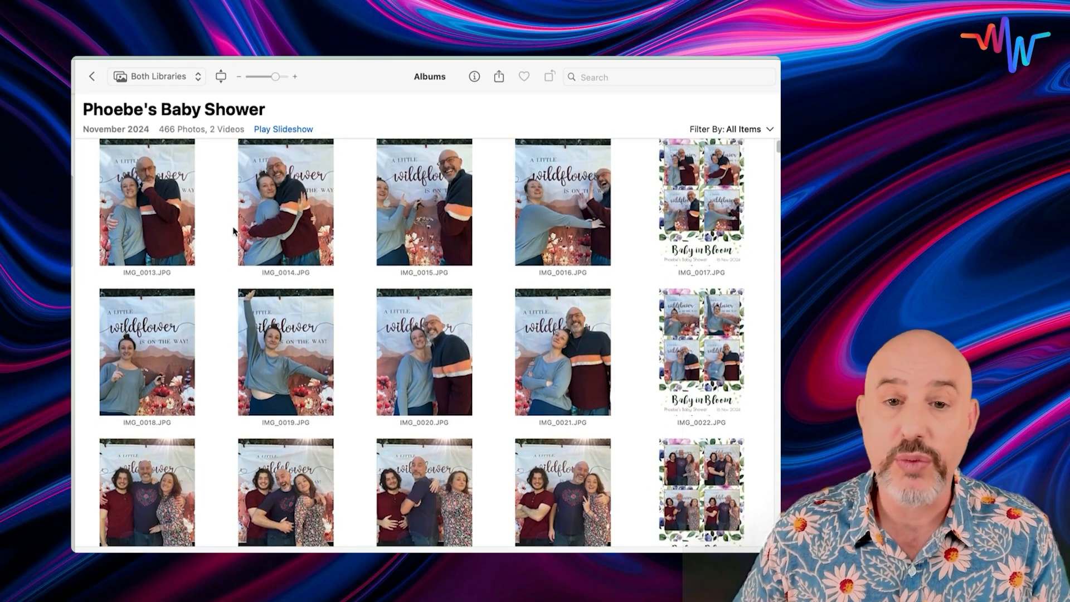
{"action": "left_click_drag", "start_coordinate": [126, 203], "coordinate": [706, 351]}
{"action": "key", "text": "Delete"}
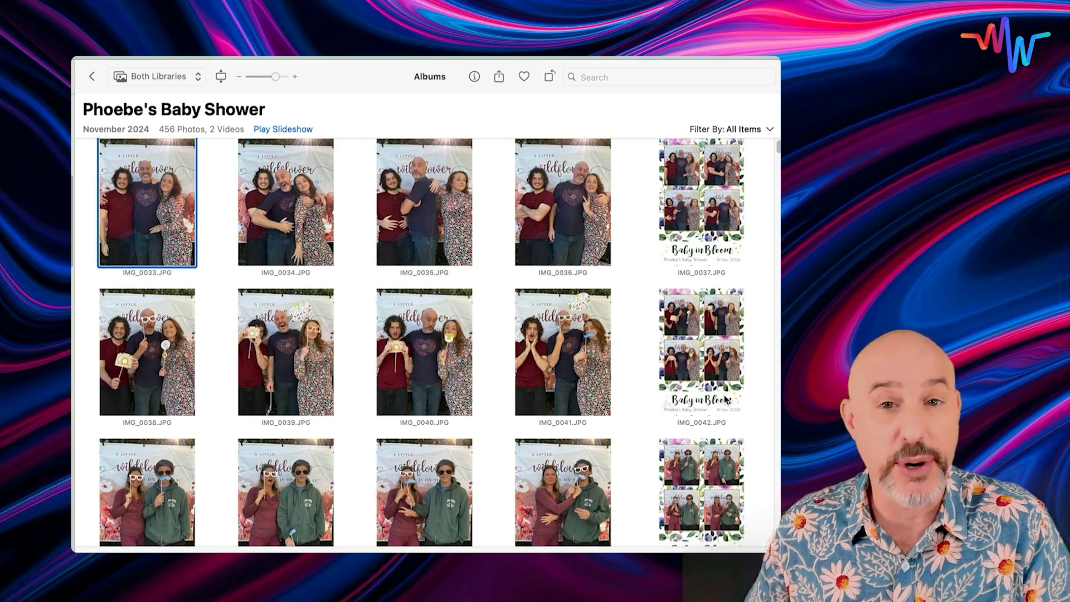
- Remove the four buffet photos, IMG_0644.HEIC through IMG_0647.HEIC, from the album
{"action": "scroll", "coordinate": [478, 405], "scroll_direction": "down", "scroll_amount": 3}
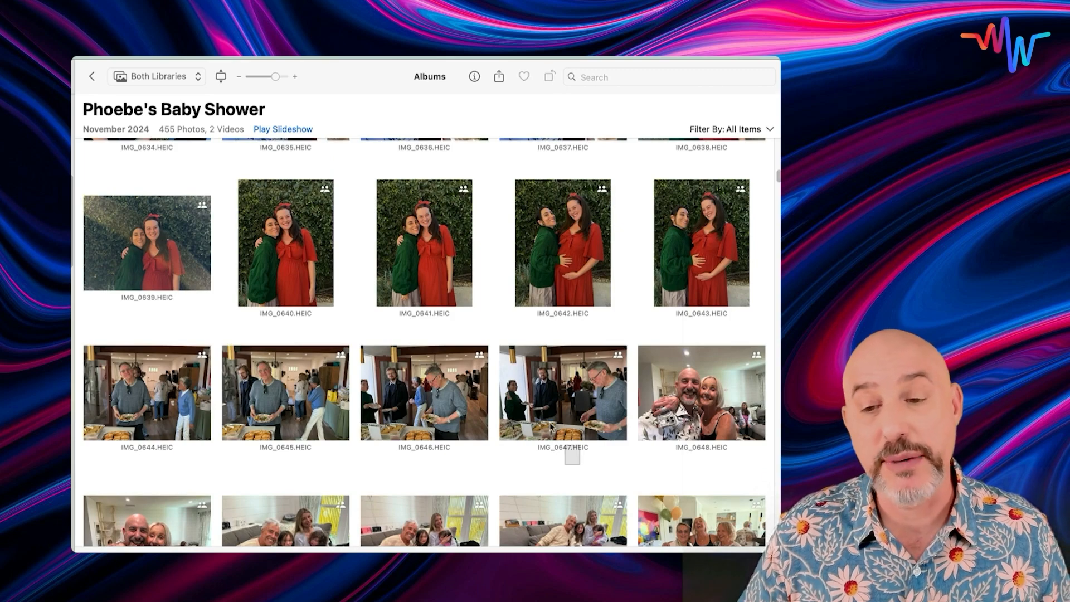
{"action": "left_click_drag", "start_coordinate": [579, 459], "coordinate": [90, 361]}
{"action": "key", "text": "Delete"}
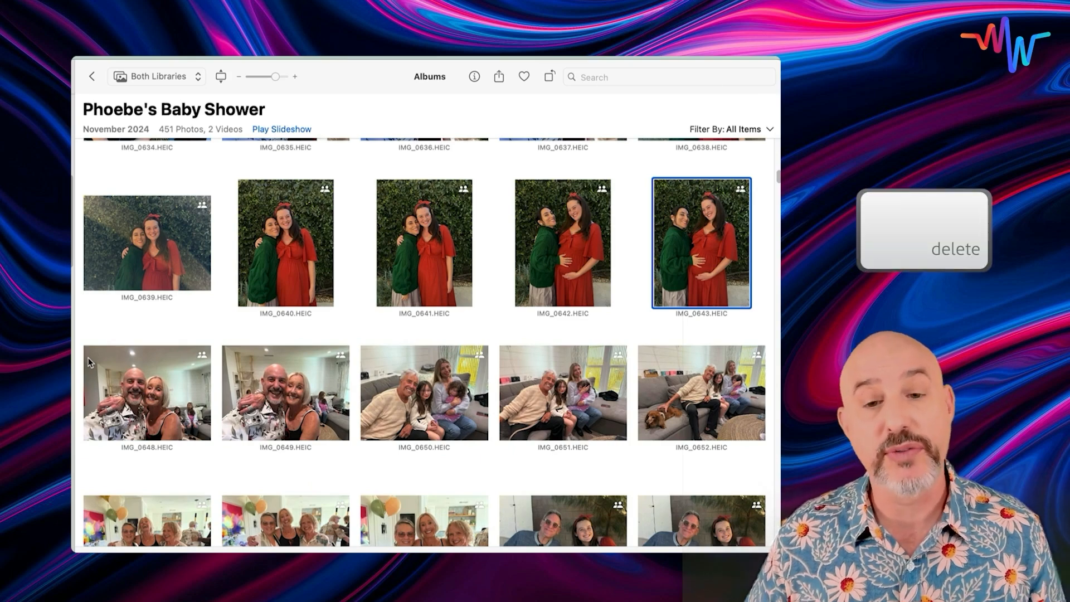
- Reorder album photos: move IMG_0630.HEIC after IMG_0624.HEIC, IMG_0636.HEIC after IMG_0625.HEIC, and the two women at the ivy wall up beside IMG_0636.HEIC
{"action": "scroll", "coordinate": [178, 473], "scroll_direction": "up", "scroll_amount": 6}
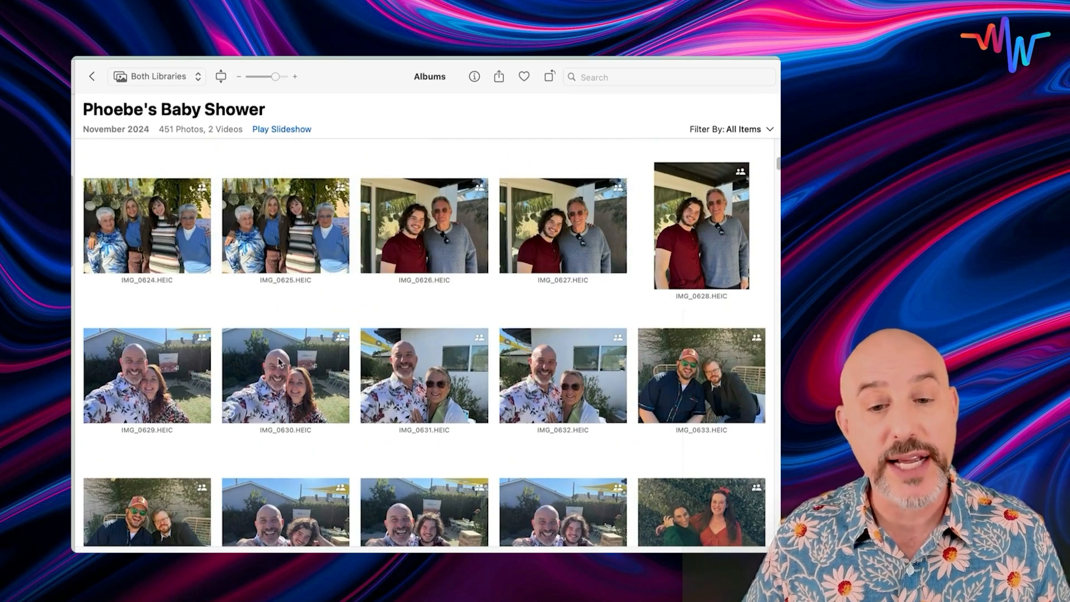
{"action": "left_click_drag", "start_coordinate": [278, 356], "coordinate": [223, 232]}
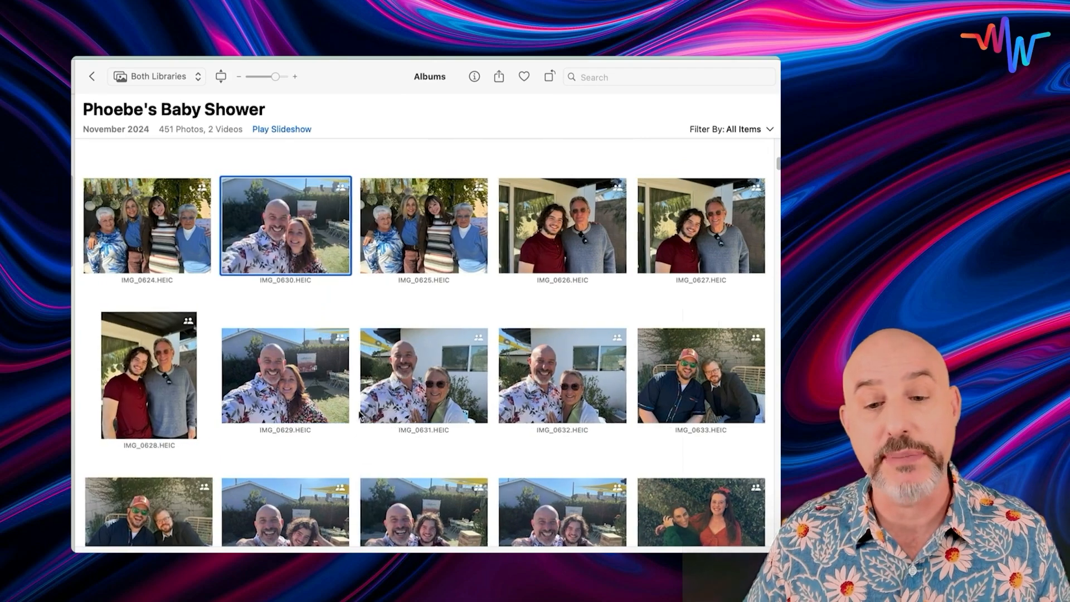
{"action": "left_click_drag", "start_coordinate": [415, 504], "coordinate": [548, 238]}
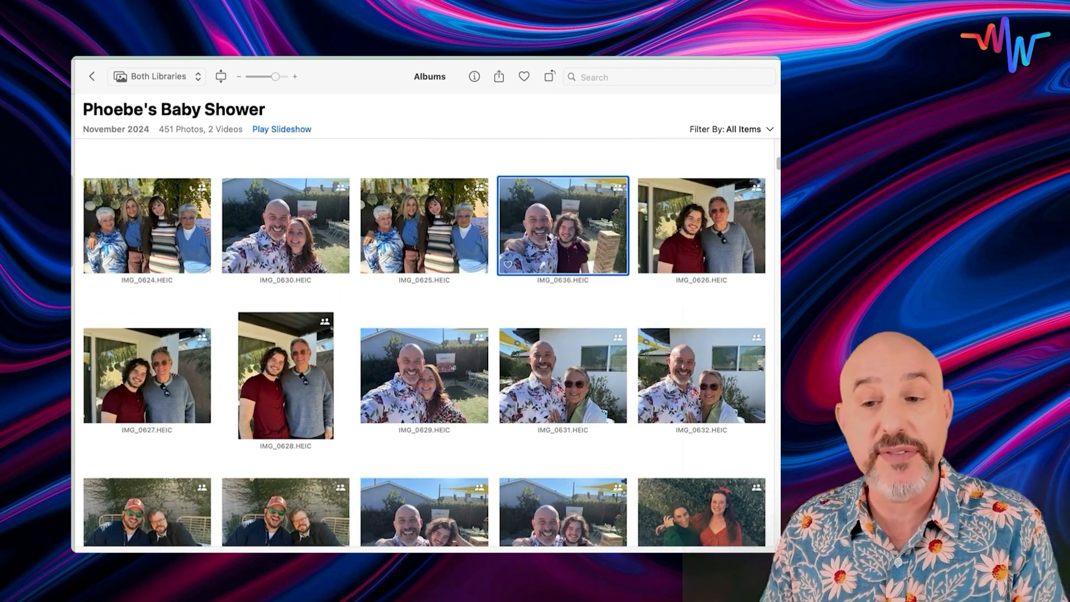
{"action": "left_click", "coordinate": [690, 523]}
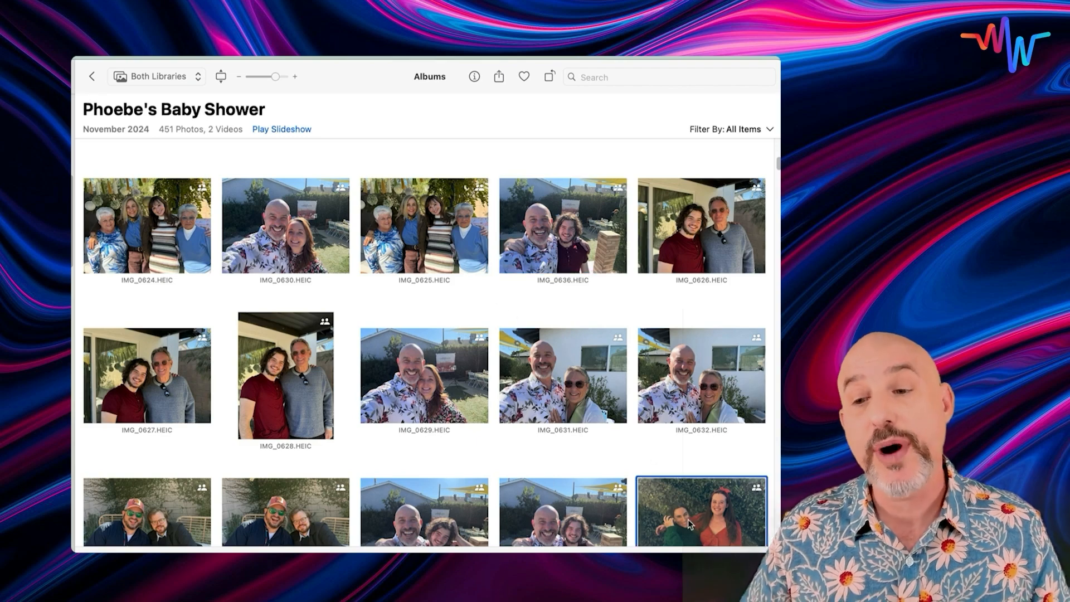
{"action": "left_click_drag", "start_coordinate": [689, 524], "coordinate": [507, 235]}
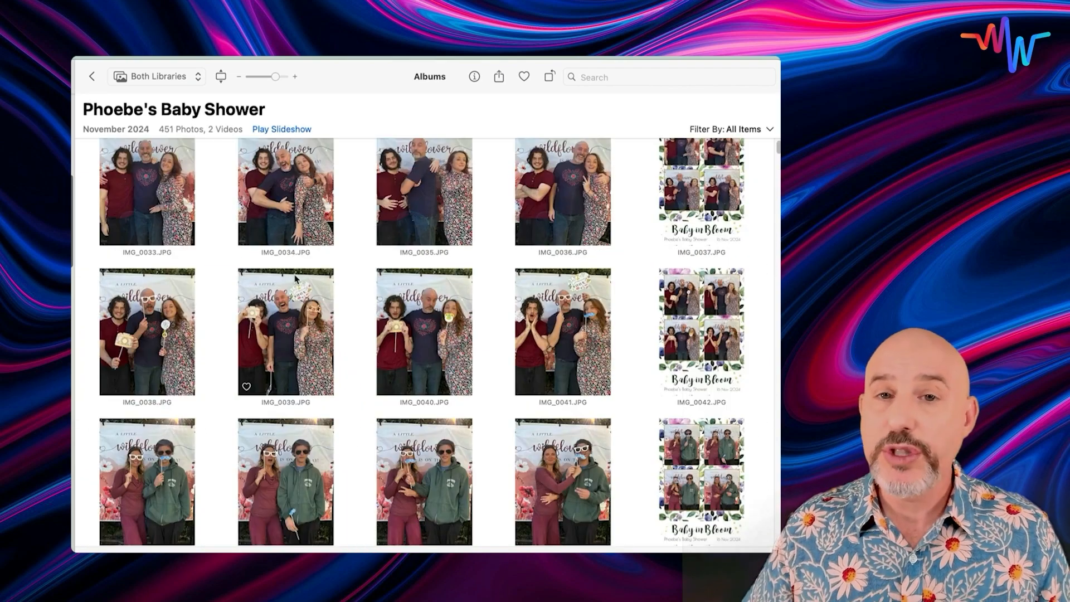
{"action": "scroll", "coordinate": [294, 274], "scroll_direction": "down", "scroll_amount": 5}
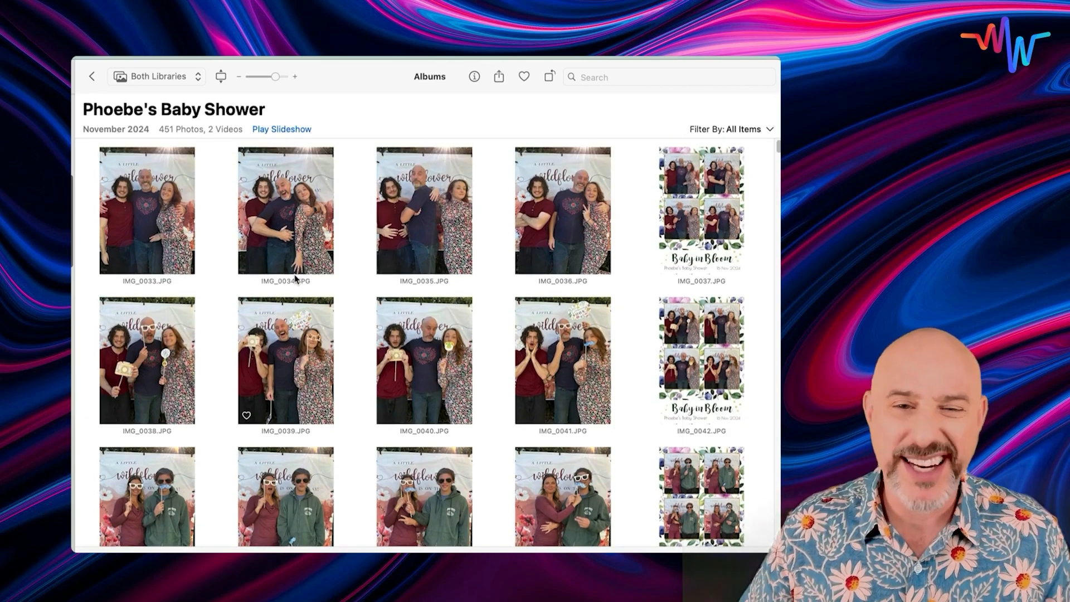
{"action": "scroll", "coordinate": [294, 276], "scroll_direction": "down", "scroll_amount": 5}
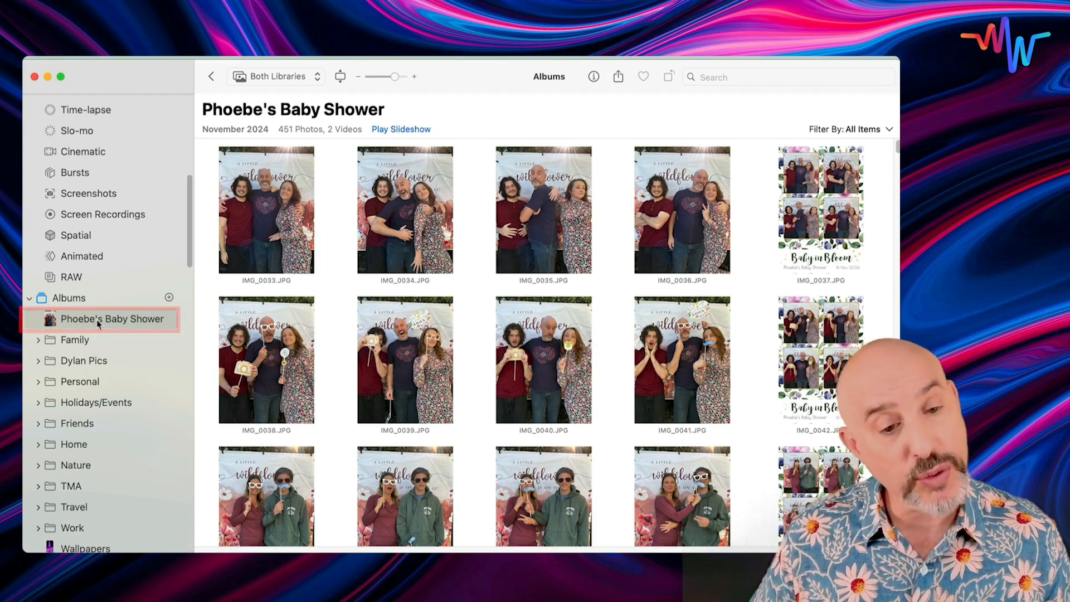
- Create a Mimeo Photos book from the baby shower album as a Hardcover Photobook in the 13" x 10" size
{"action": "right_click", "coordinate": [96, 320]}
{"action": "mouse_move", "coordinate": [118, 345]}
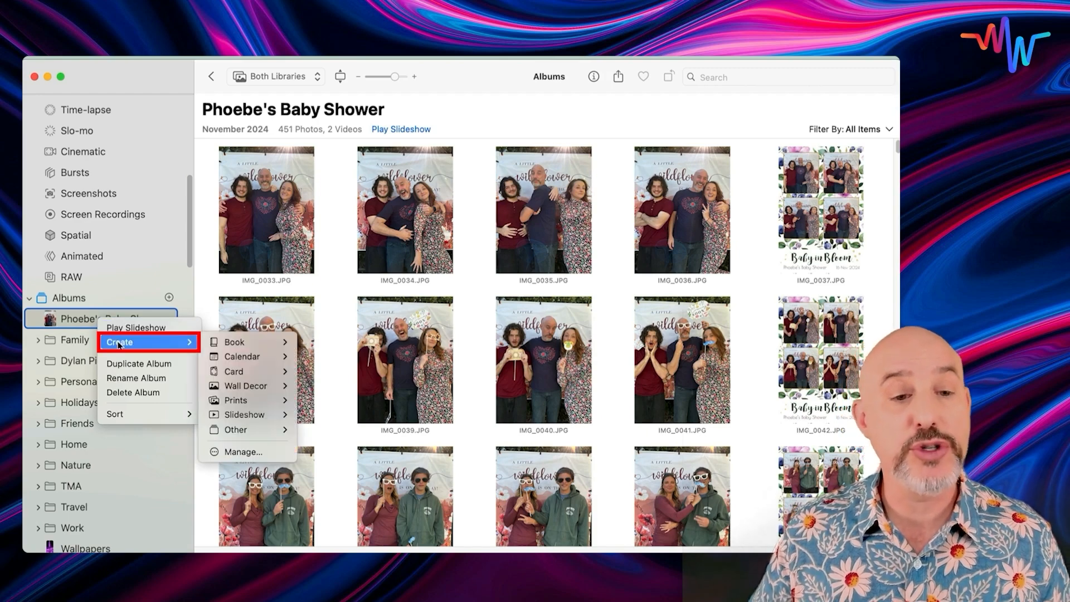
{"action": "mouse_move", "coordinate": [208, 342]}
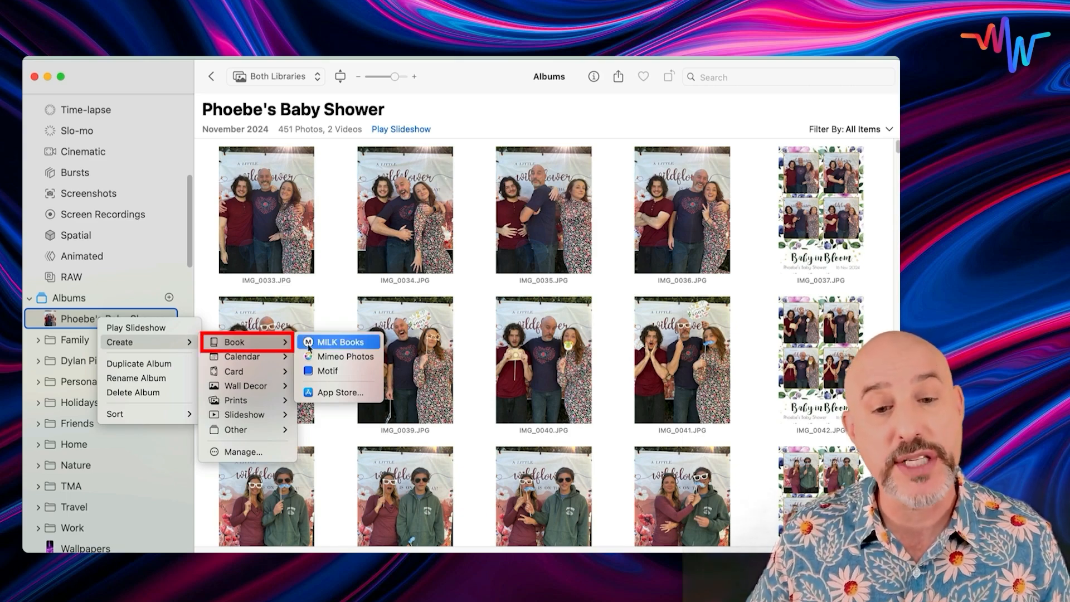
{"action": "left_click", "coordinate": [335, 357]}
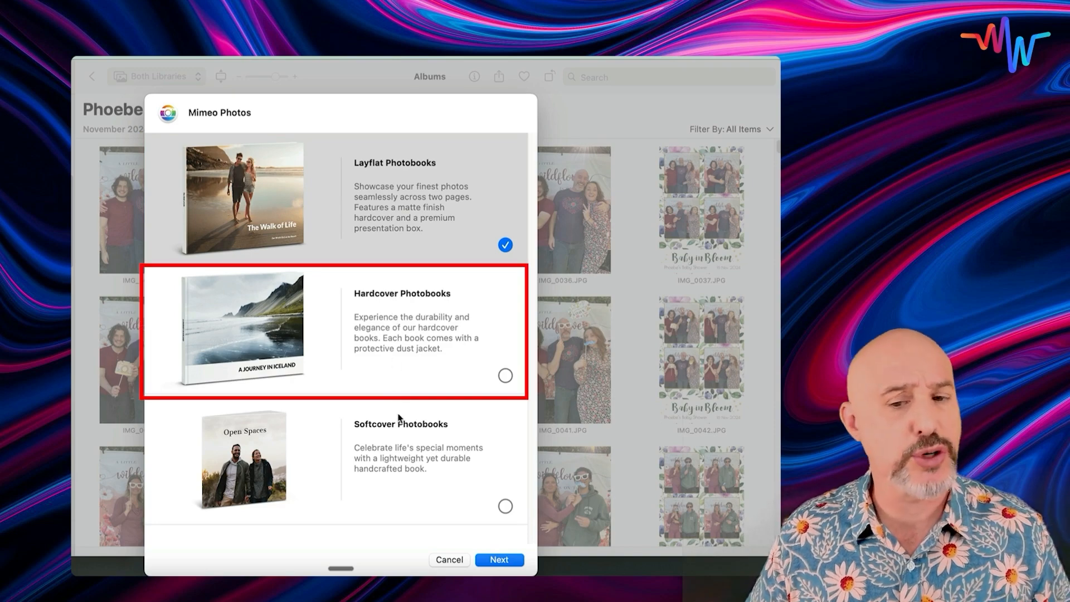
{"action": "left_click", "coordinate": [505, 376]}
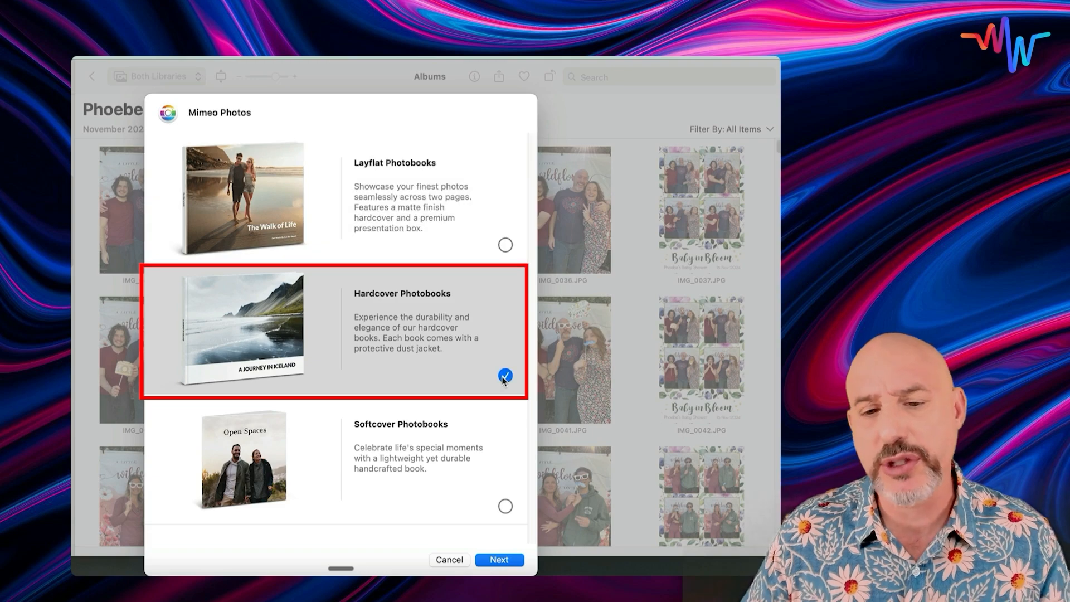
{"action": "left_click", "coordinate": [507, 558]}
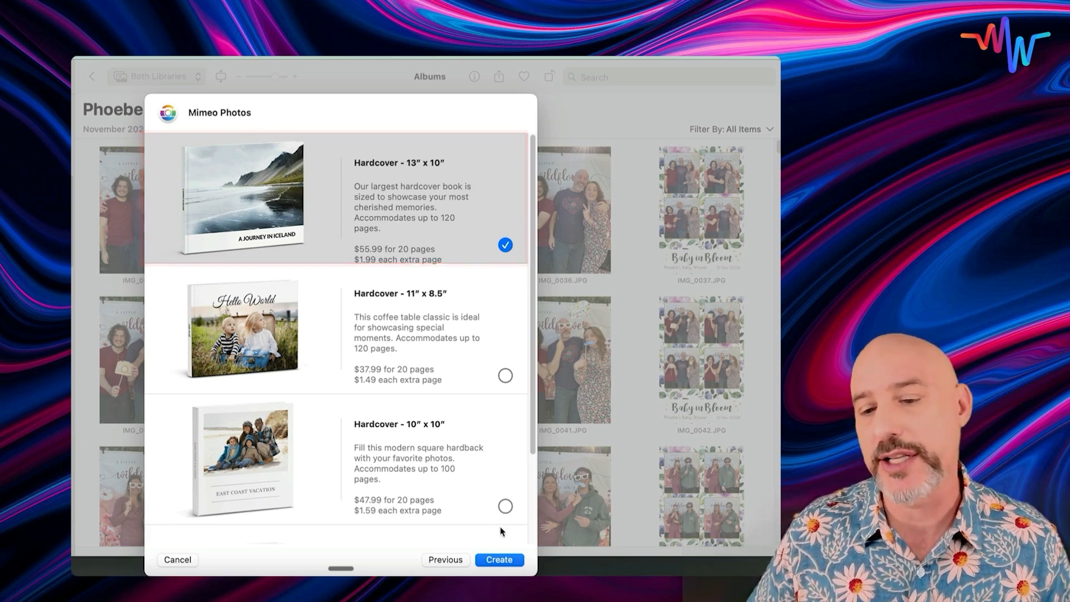
{"action": "left_click", "coordinate": [500, 559]}
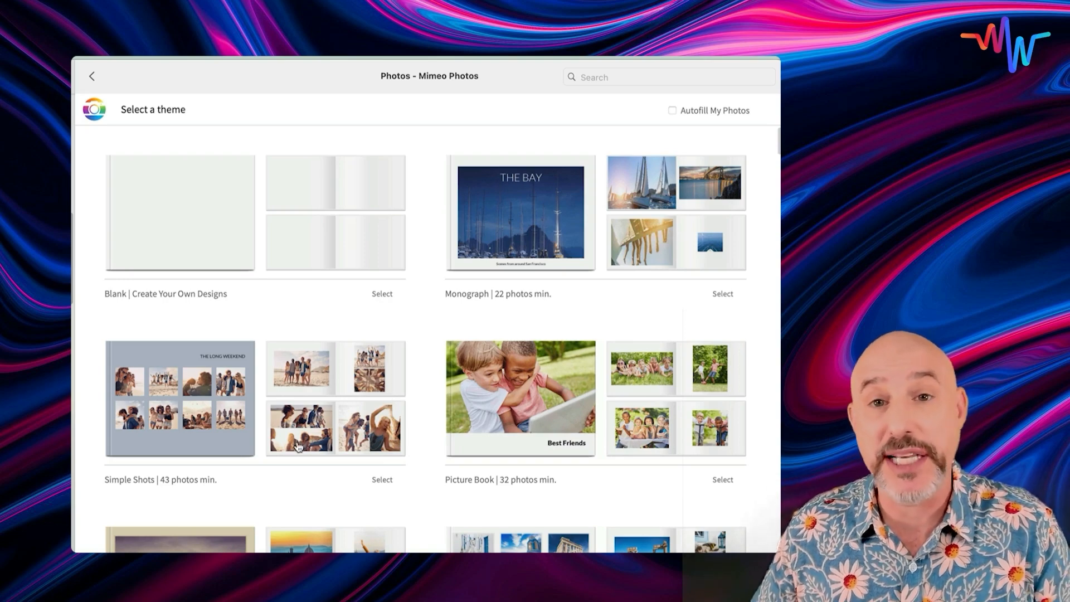
- Browse the book themes and select the Journal | 40 photos min. theme with the baby cover
{"action": "scroll", "coordinate": [298, 445], "scroll_direction": "down", "scroll_amount": 4}
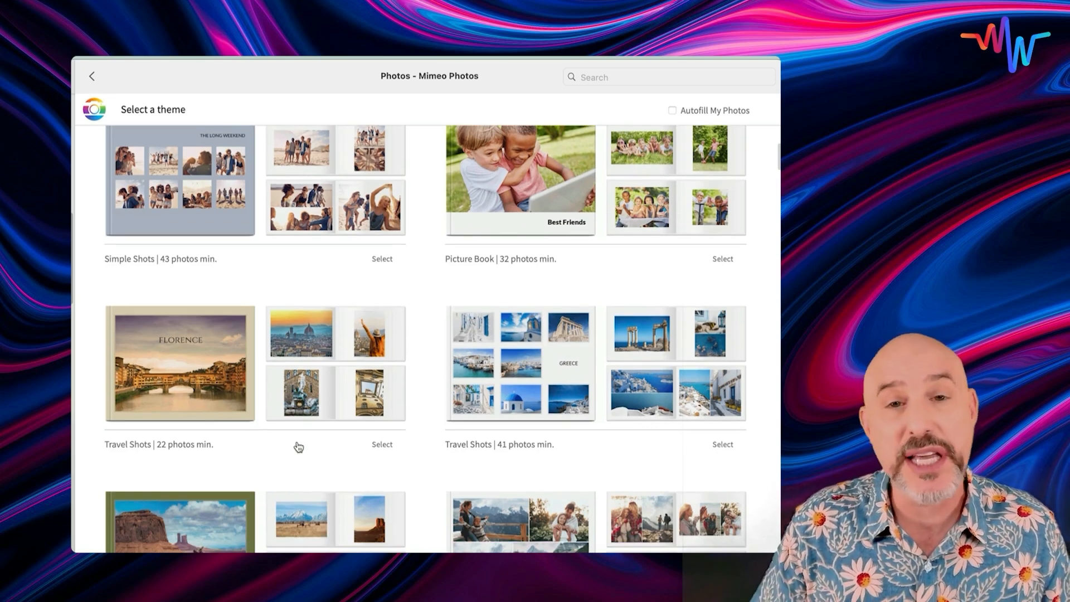
{"action": "scroll", "coordinate": [298, 446], "scroll_direction": "down", "scroll_amount": 3}
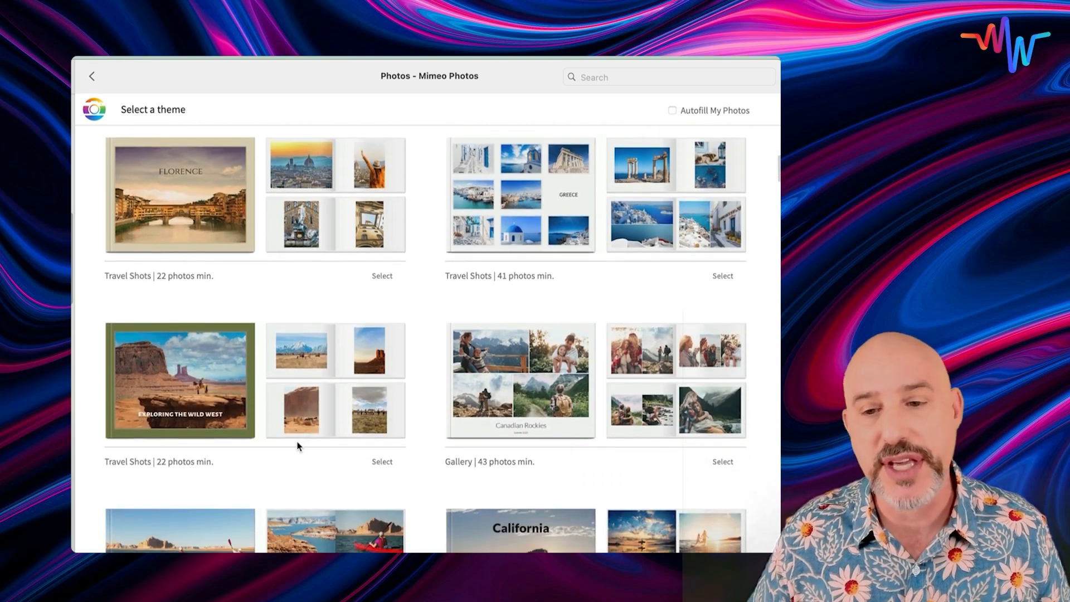
{"action": "scroll", "coordinate": [304, 440], "scroll_direction": "down", "scroll_amount": 5}
{"action": "scroll", "coordinate": [314, 433], "scroll_direction": "down", "scroll_amount": 1}
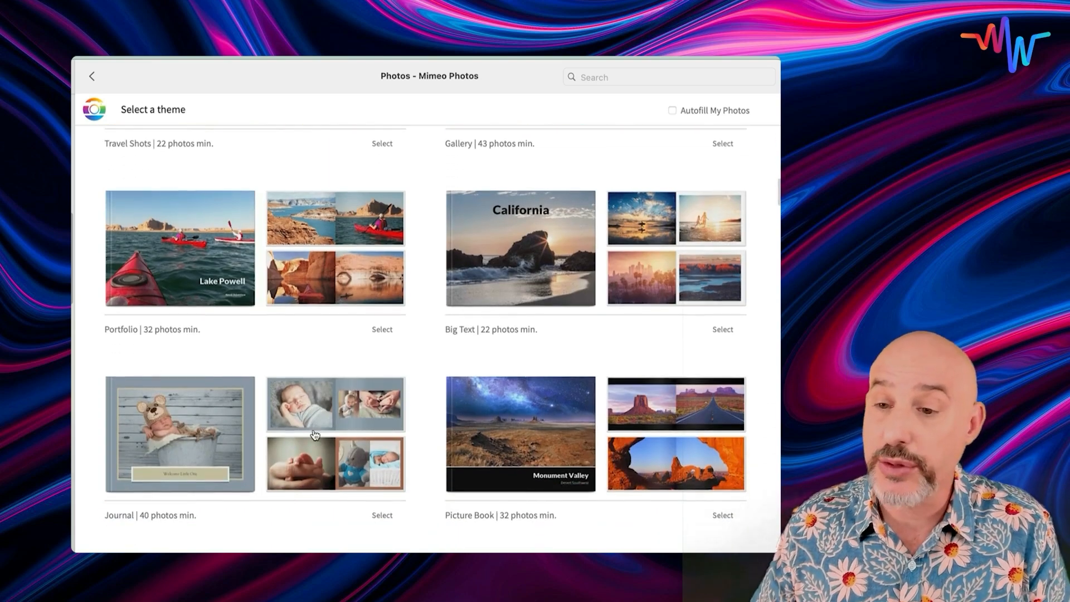
{"action": "scroll", "coordinate": [313, 434], "scroll_direction": "down", "scroll_amount": 4}
{"action": "scroll", "coordinate": [313, 434], "scroll_direction": "down", "scroll_amount": 2}
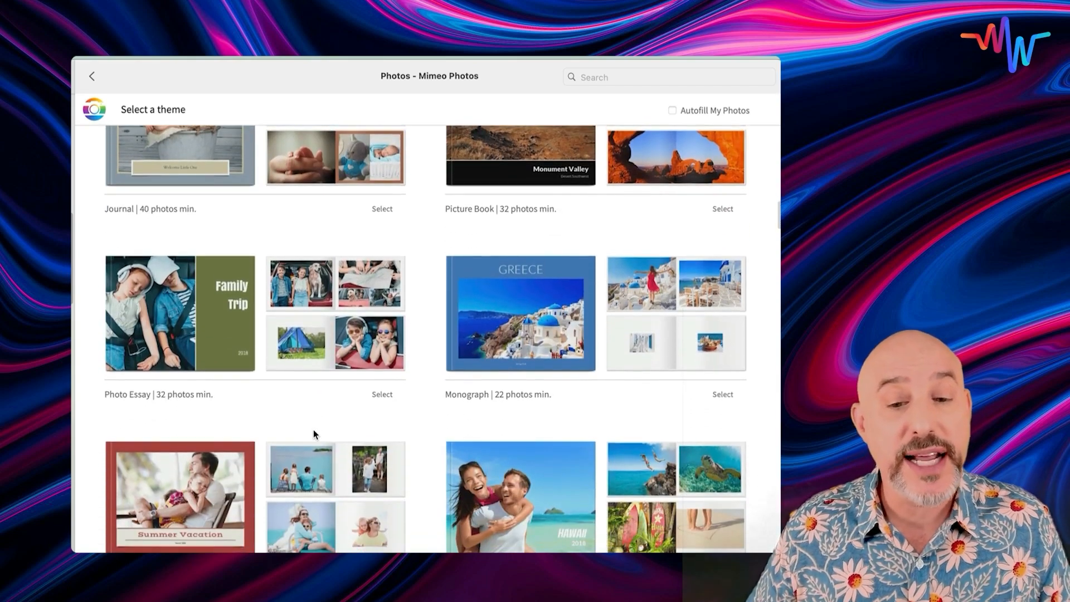
{"action": "scroll", "coordinate": [313, 433], "scroll_direction": "down", "scroll_amount": 2}
{"action": "scroll", "coordinate": [313, 429], "scroll_direction": "down", "scroll_amount": 5}
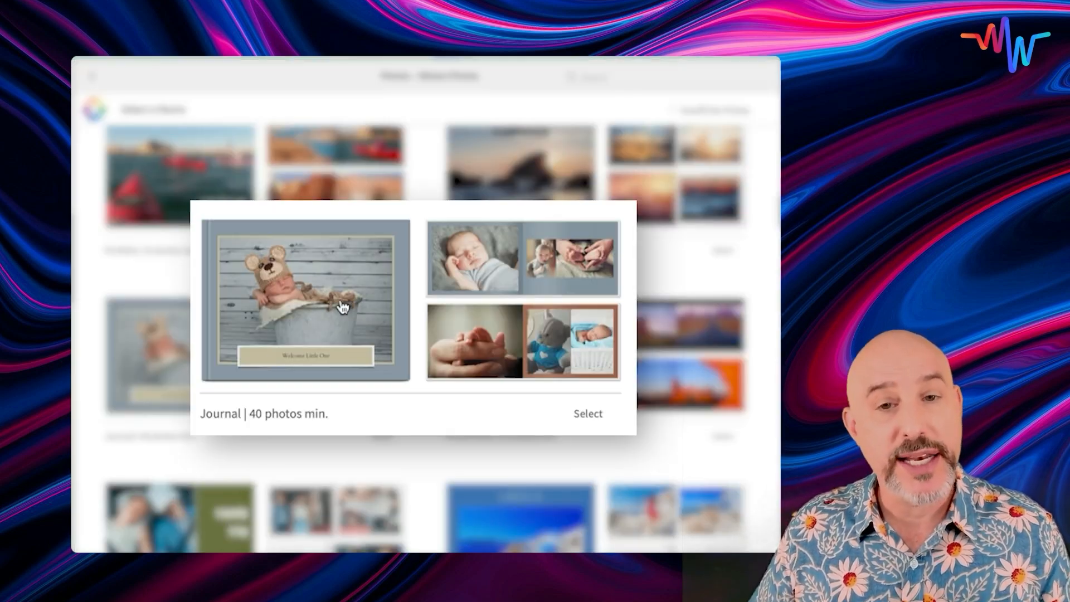
{"action": "left_click", "coordinate": [591, 417]}
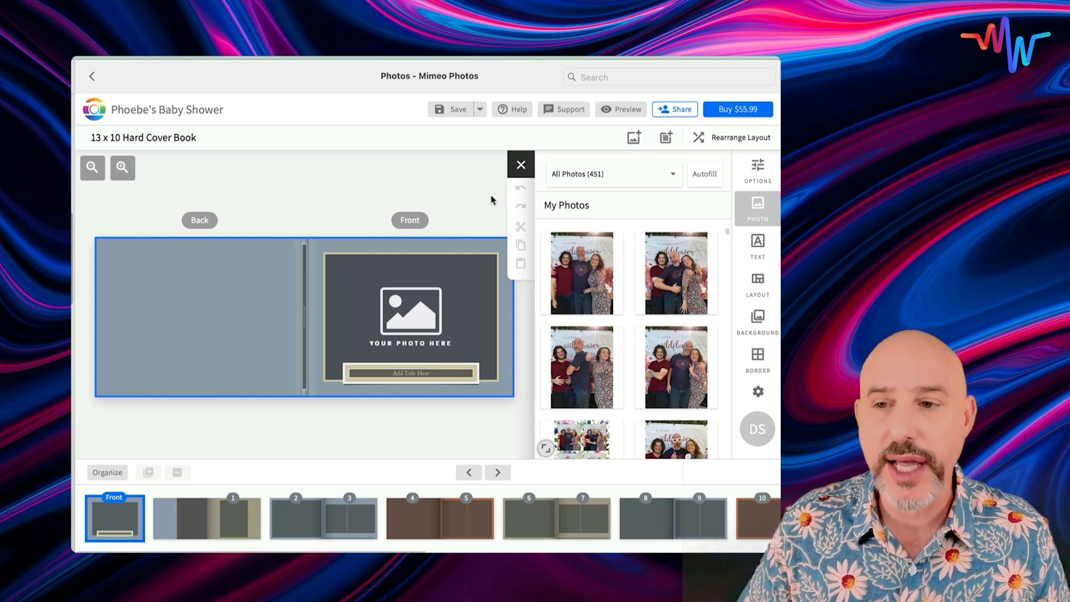
- Change the book's theme to Modern Lines | 50 photos min. and close the book options
{"action": "left_click", "coordinate": [760, 173]}
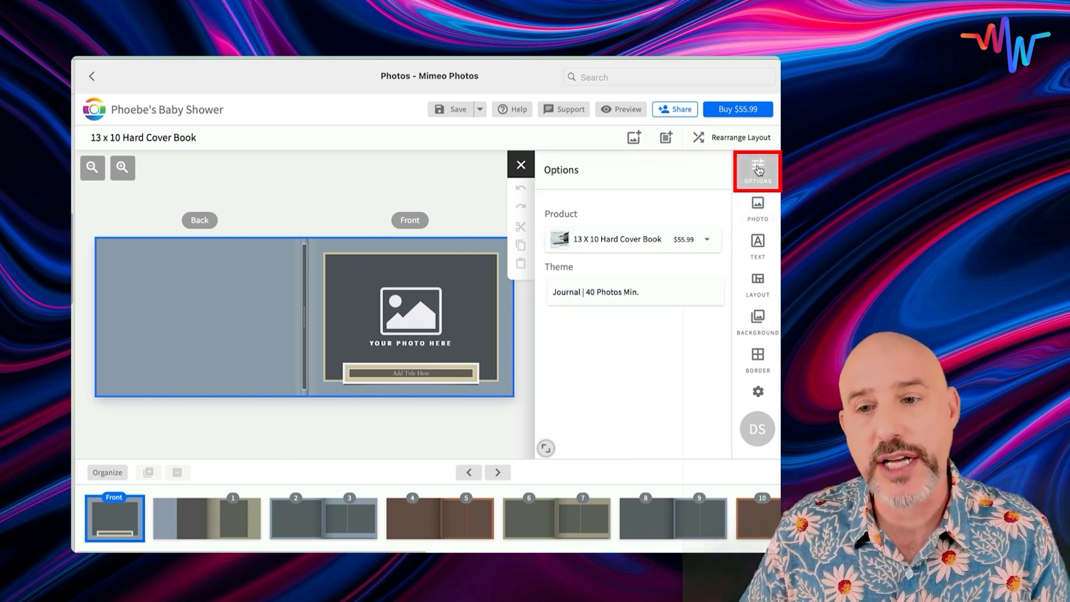
{"action": "left_click", "coordinate": [616, 292]}
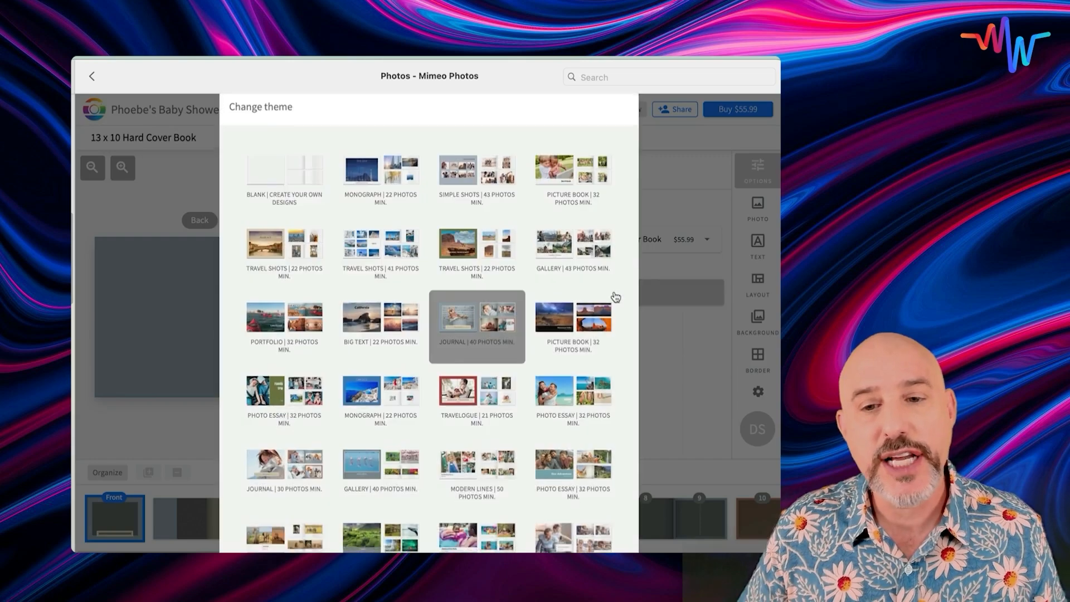
{"action": "scroll", "coordinate": [385, 422], "scroll_direction": "down", "scroll_amount": 2}
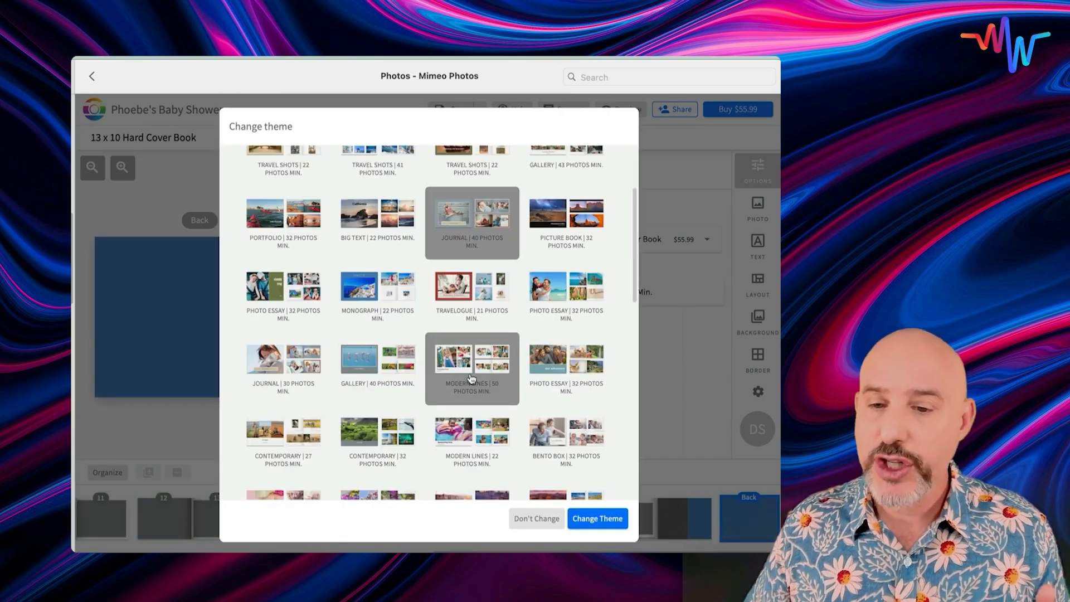
{"action": "left_click", "coordinate": [475, 385]}
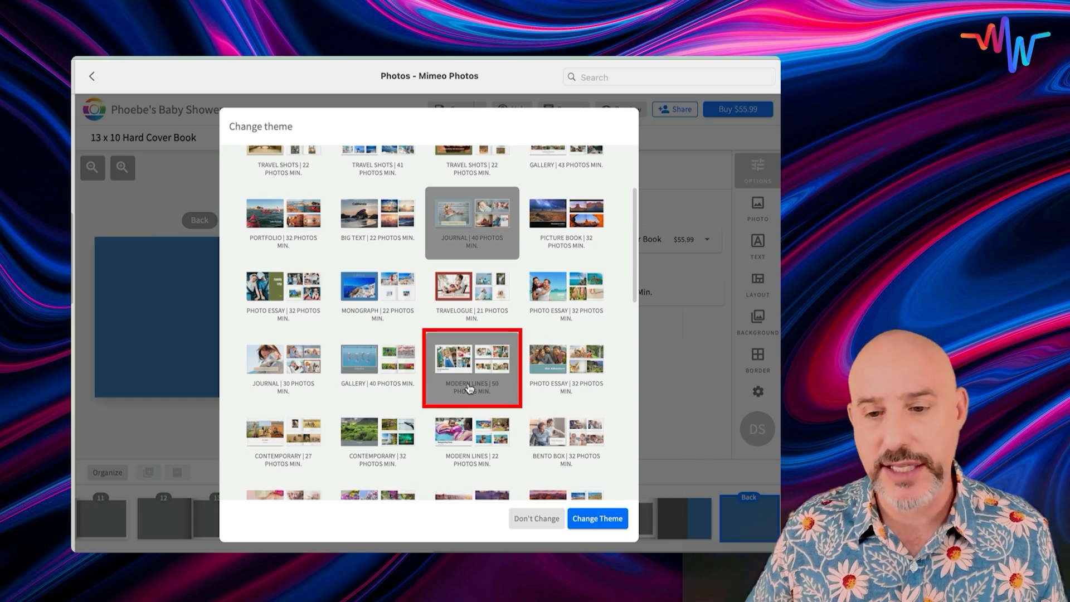
{"action": "left_click", "coordinate": [602, 518]}
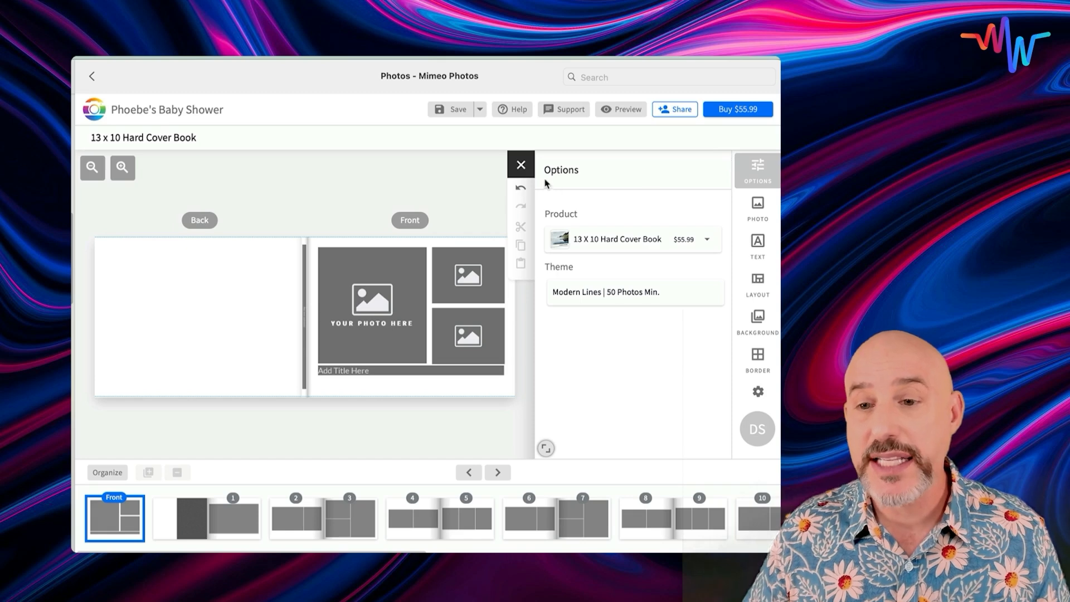
{"action": "left_click", "coordinate": [521, 166]}
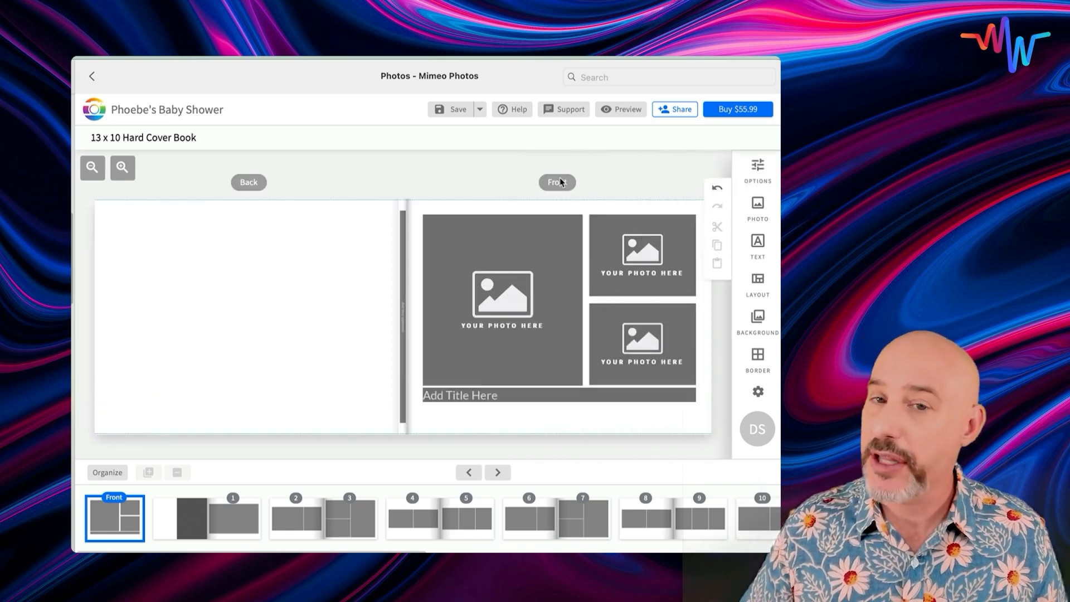
- Autofill the book's photo boxes with a selection of all the album photos
{"action": "left_click", "coordinate": [759, 206]}
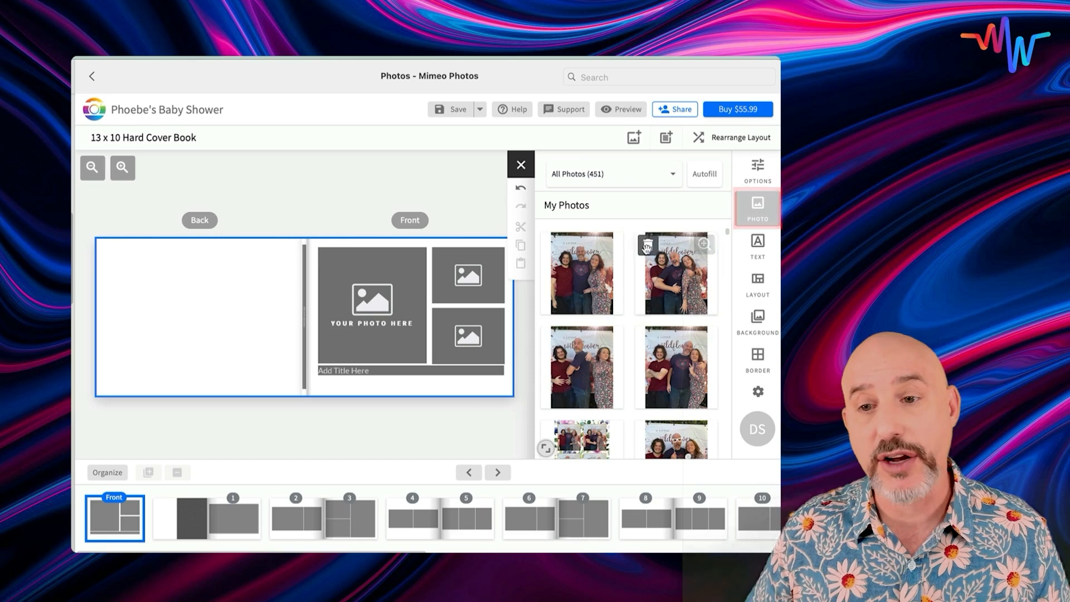
{"action": "scroll", "coordinate": [630, 303], "scroll_direction": "down", "scroll_amount": 3}
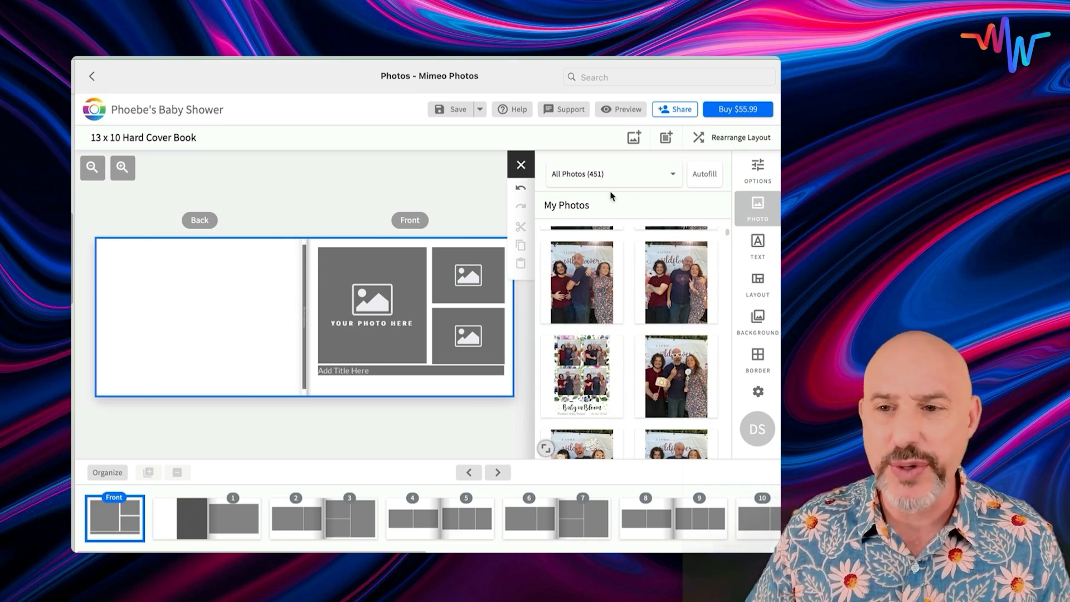
{"action": "left_click", "coordinate": [704, 174]}
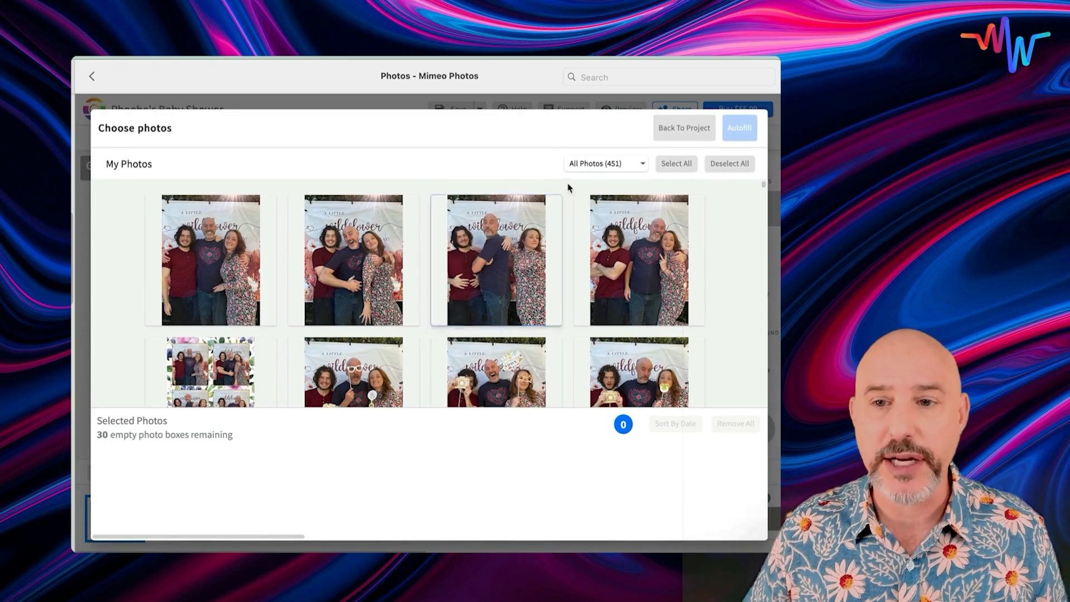
{"action": "left_click", "coordinate": [669, 163]}
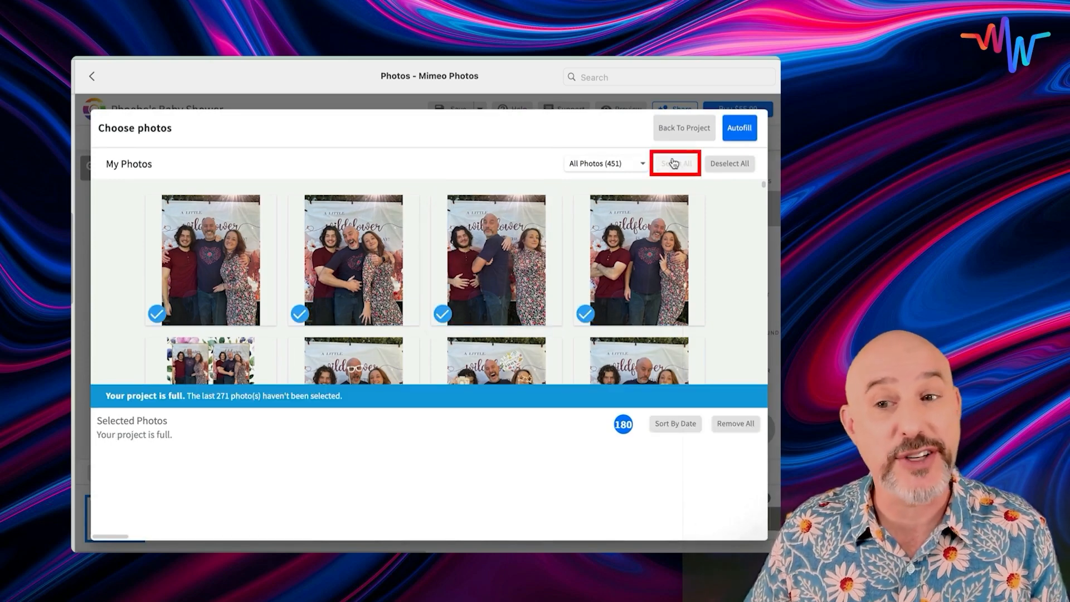
{"action": "left_click", "coordinate": [740, 129]}
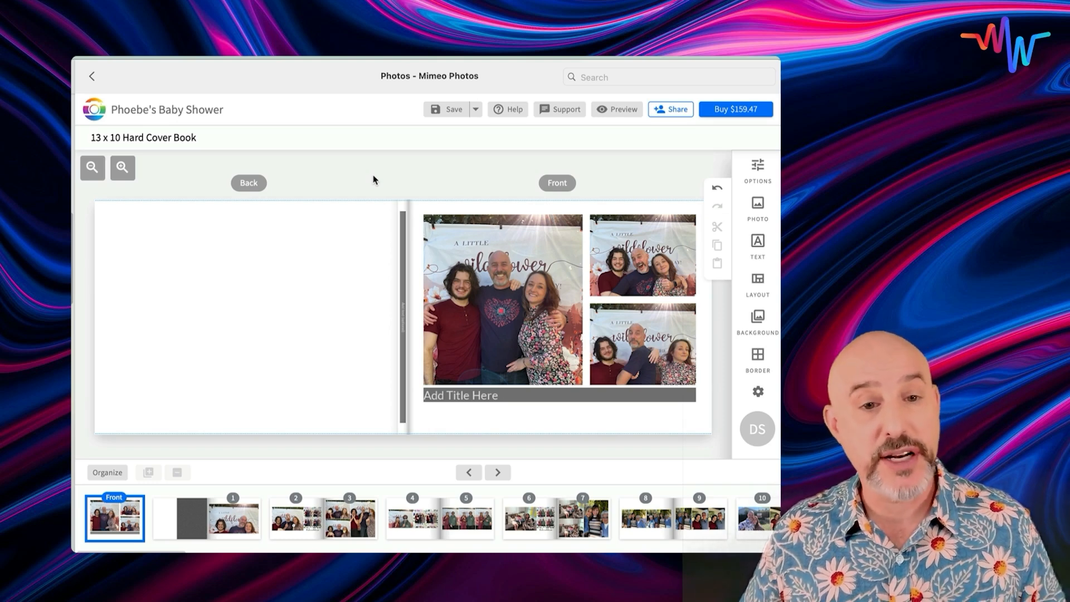
- In the all-pages overview, move page 56 to page 43, move the 42–43 spread ahead of 40–41, and finish organizing
{"action": "left_click", "coordinate": [90, 176]}
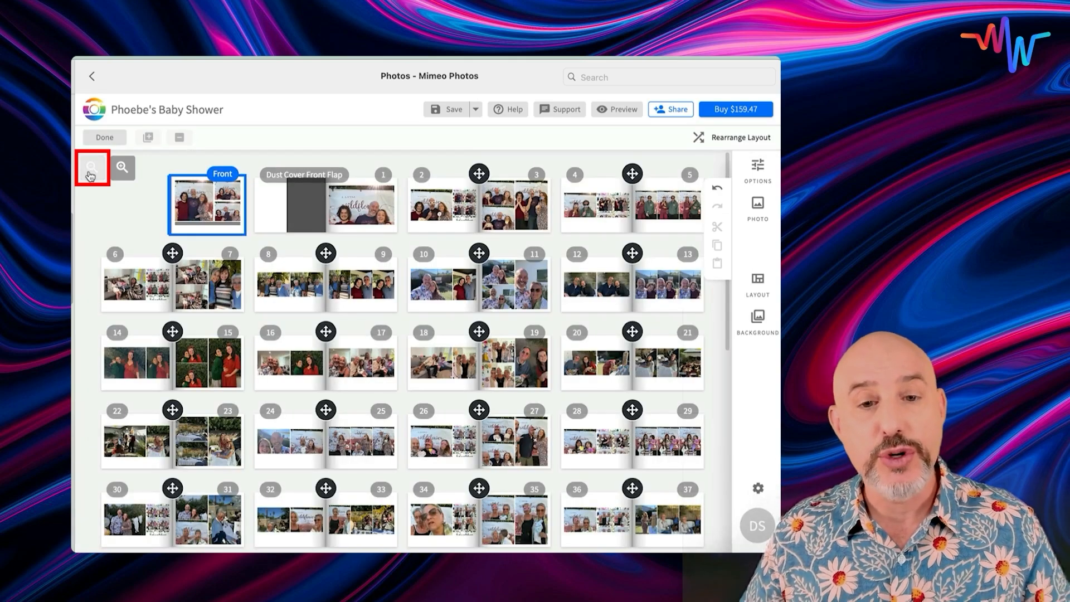
{"action": "scroll", "coordinate": [343, 299], "scroll_direction": "down", "scroll_amount": 2}
{"action": "scroll", "coordinate": [344, 299], "scroll_direction": "down", "scroll_amount": 6}
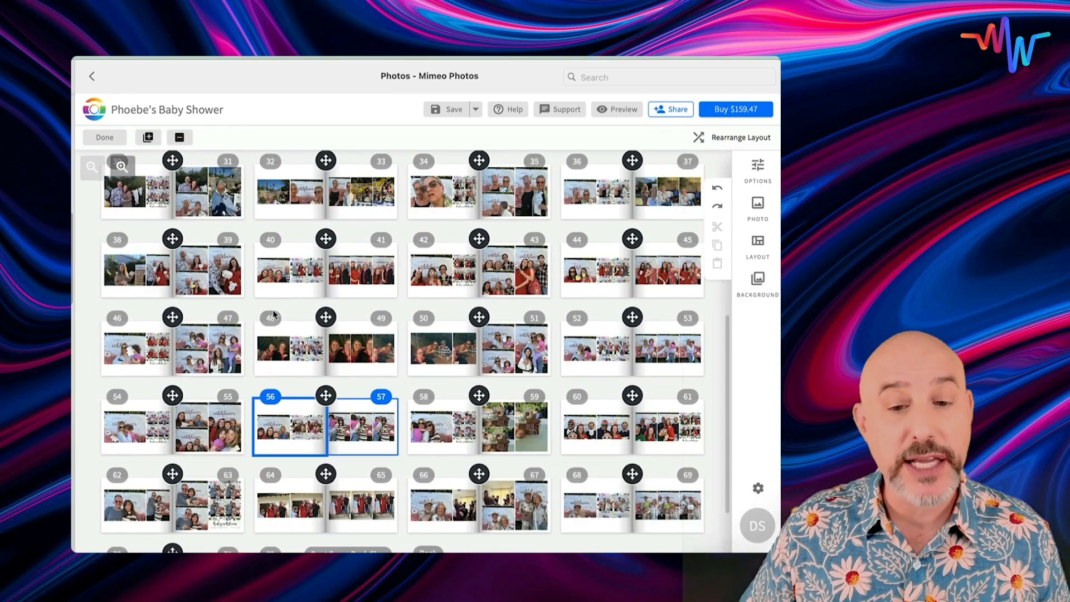
{"action": "mouse_move", "coordinate": [290, 433]}
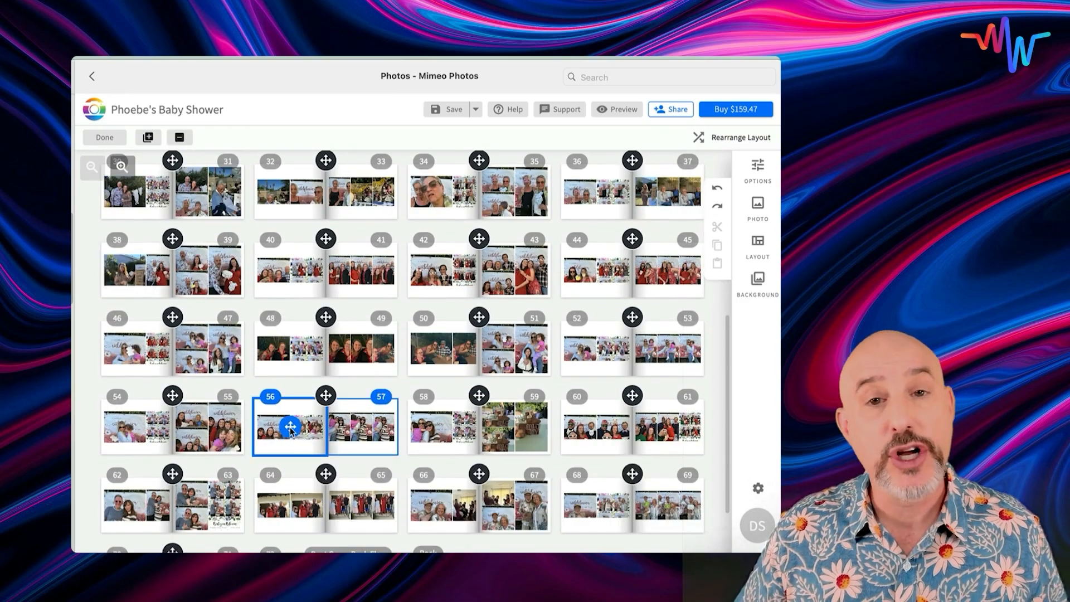
{"action": "left_click_drag", "start_coordinate": [291, 427], "coordinate": [482, 256]}
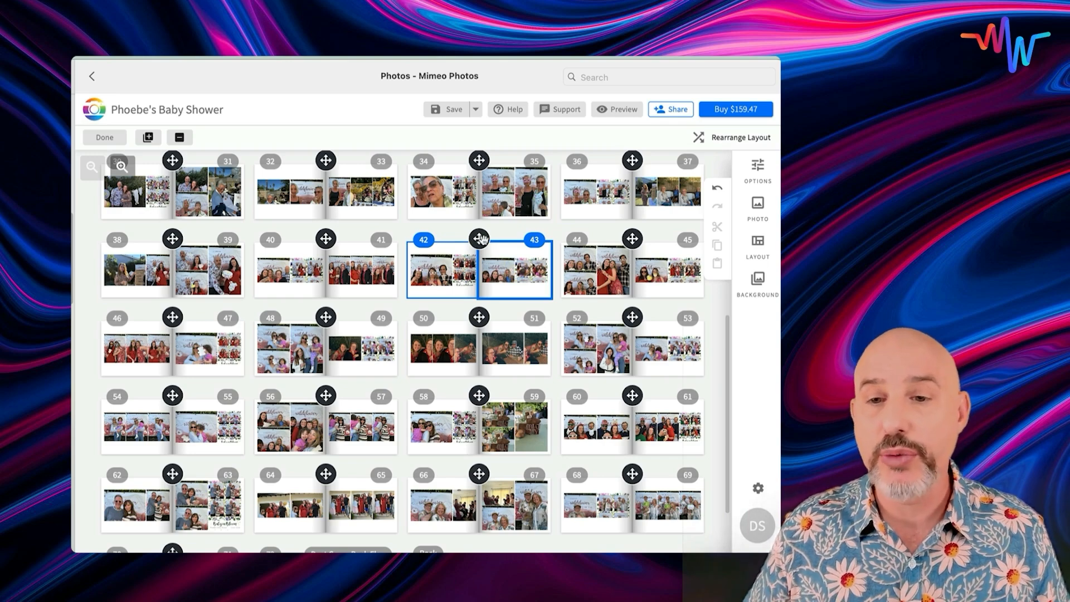
{"action": "left_click_drag", "start_coordinate": [480, 239], "coordinate": [252, 271]}
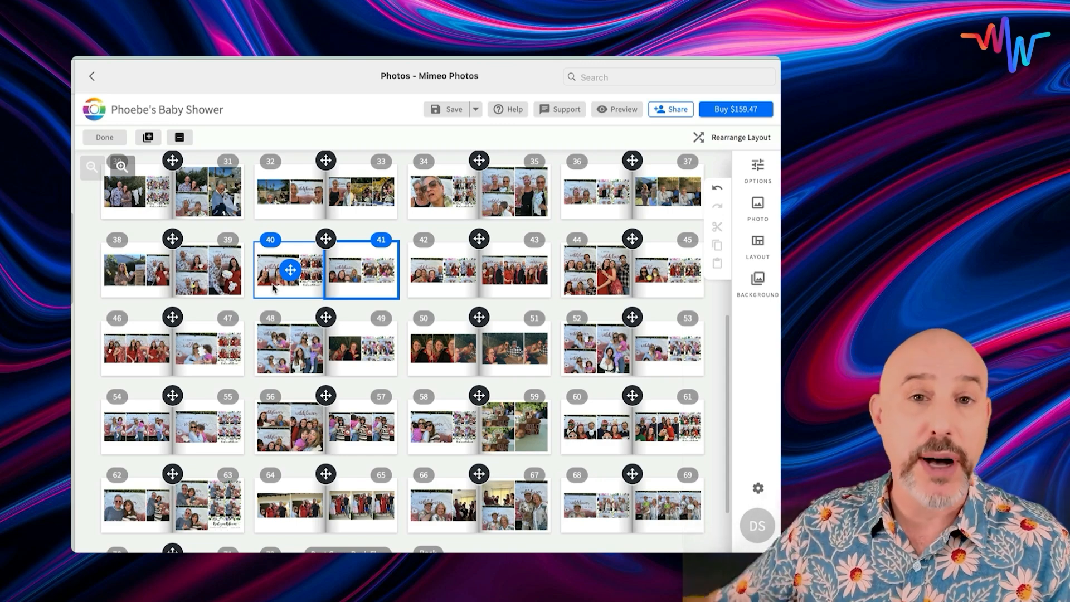
{"action": "left_click", "coordinate": [103, 137]}
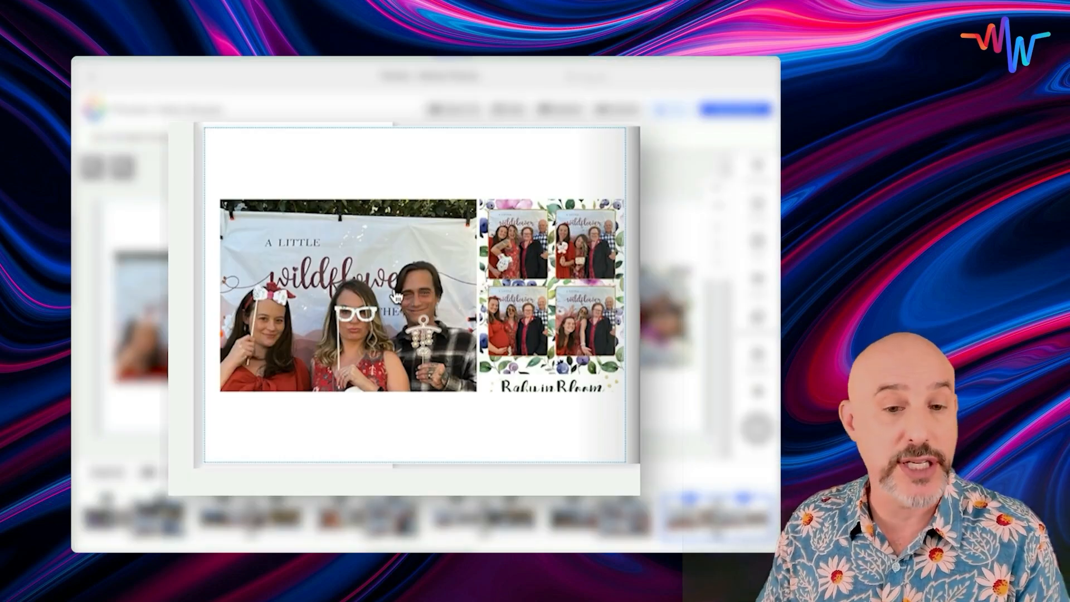
- Zoom in on the page's large photo of three people with props and reposition it within its frame
{"action": "left_click", "coordinate": [362, 288]}
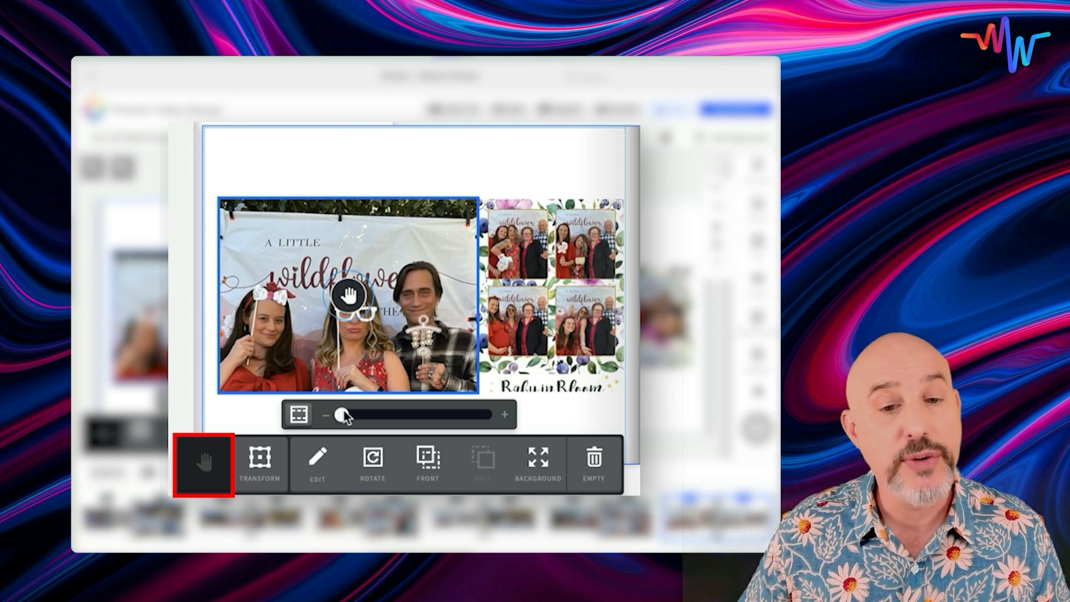
{"action": "left_click_drag", "start_coordinate": [343, 415], "coordinate": [389, 415]}
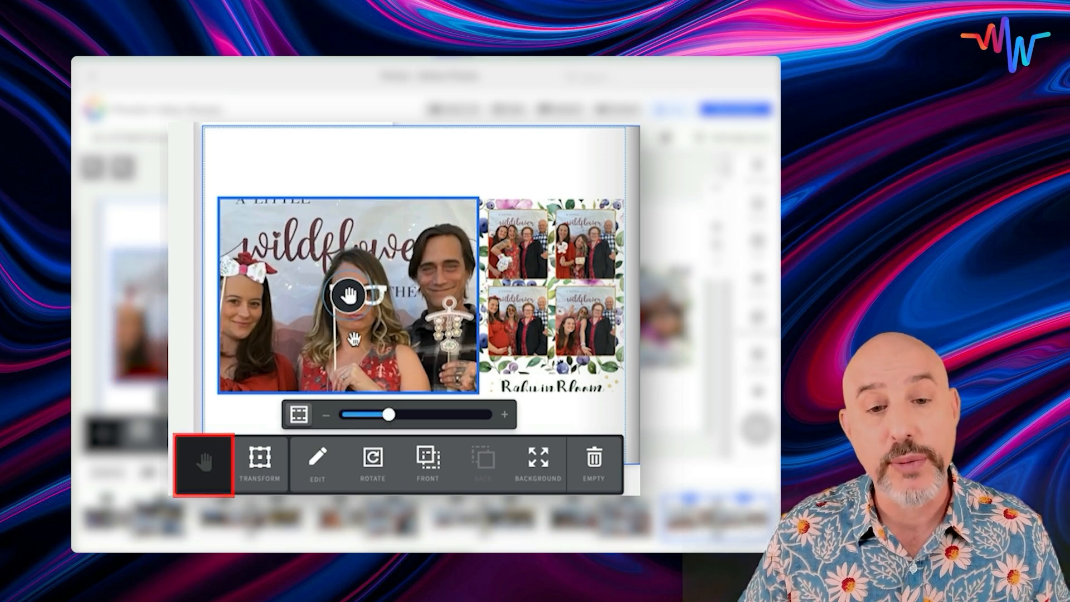
{"action": "mouse_move", "coordinate": [345, 340]}
{"action": "left_mouse_down"}
{"action": "mouse_move", "coordinate": [365, 326]}
{"action": "mouse_move", "coordinate": [355, 330]}
{"action": "left_mouse_up"}
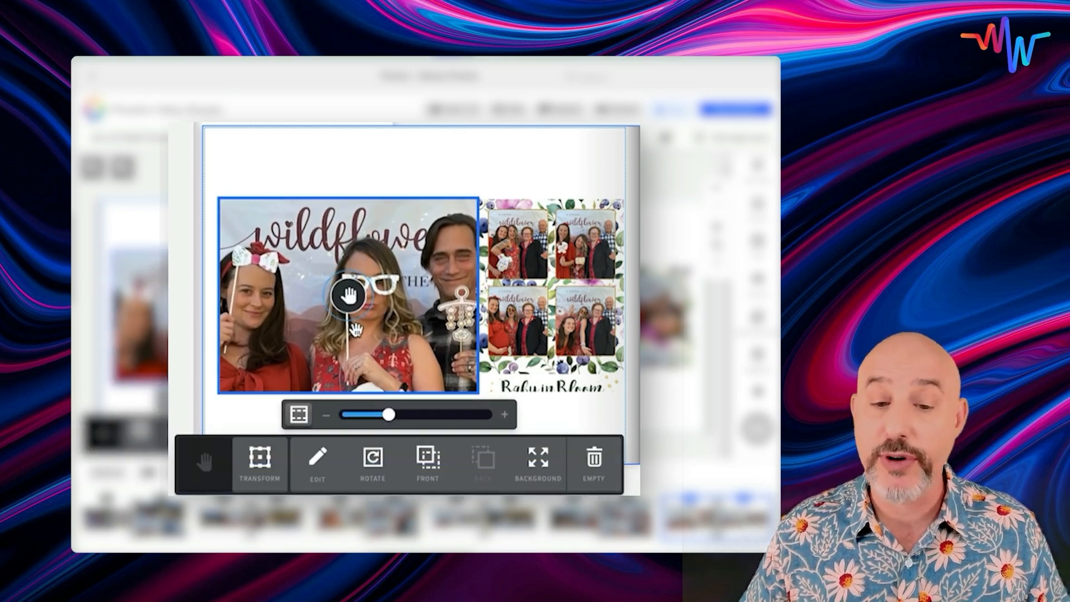
- Transform the large photo's frame by narrowing it from the side facing the collage, then widening it to a roughly square shape
{"action": "left_click", "coordinate": [259, 460]}
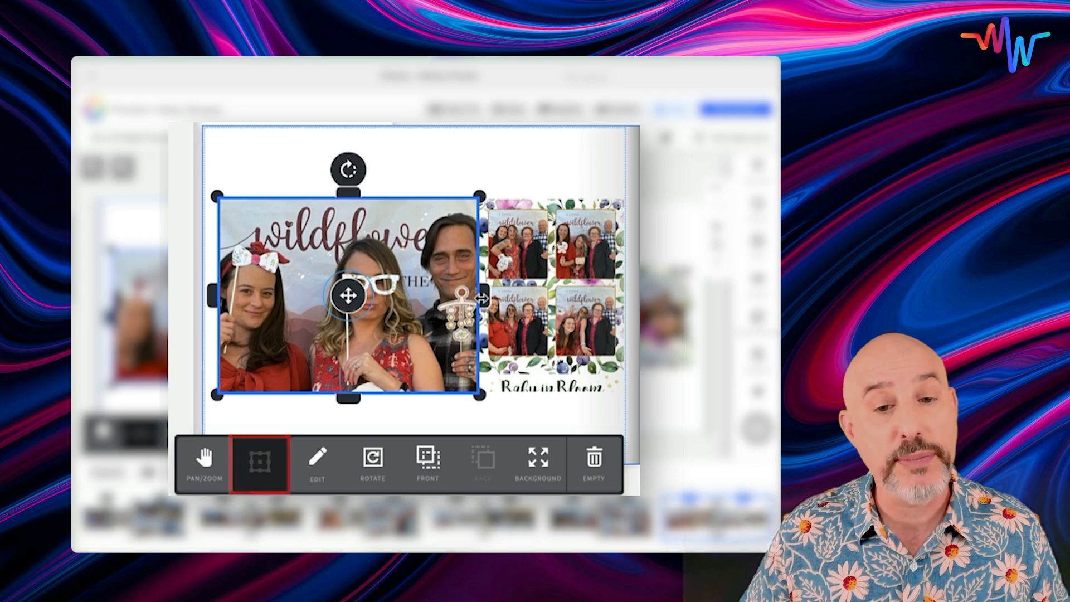
{"action": "left_click_drag", "start_coordinate": [483, 295], "coordinate": [371, 193]}
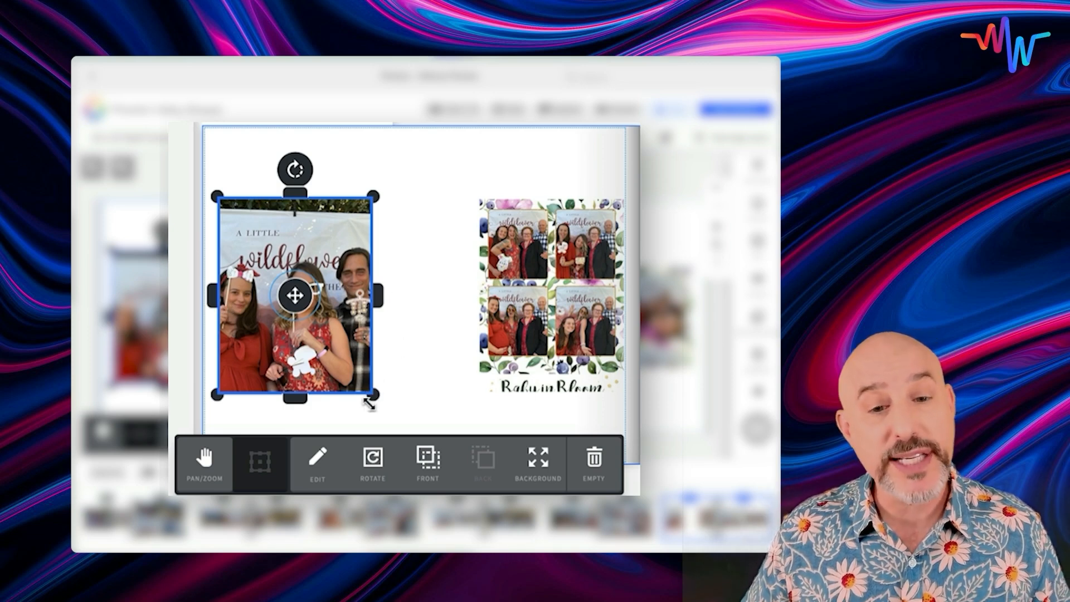
{"action": "left_click_drag", "start_coordinate": [375, 397], "coordinate": [423, 394]}
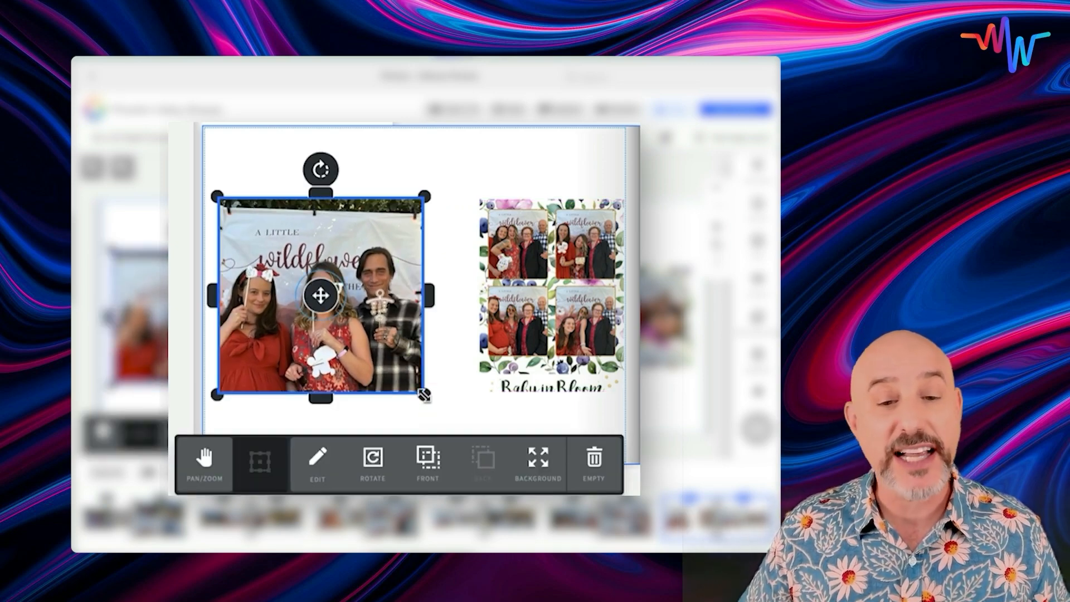
- Open the large photo of three people for editing, auto-enhance it, and convert it to a darker, more contrasty black and white
{"action": "left_click", "coordinate": [317, 462]}
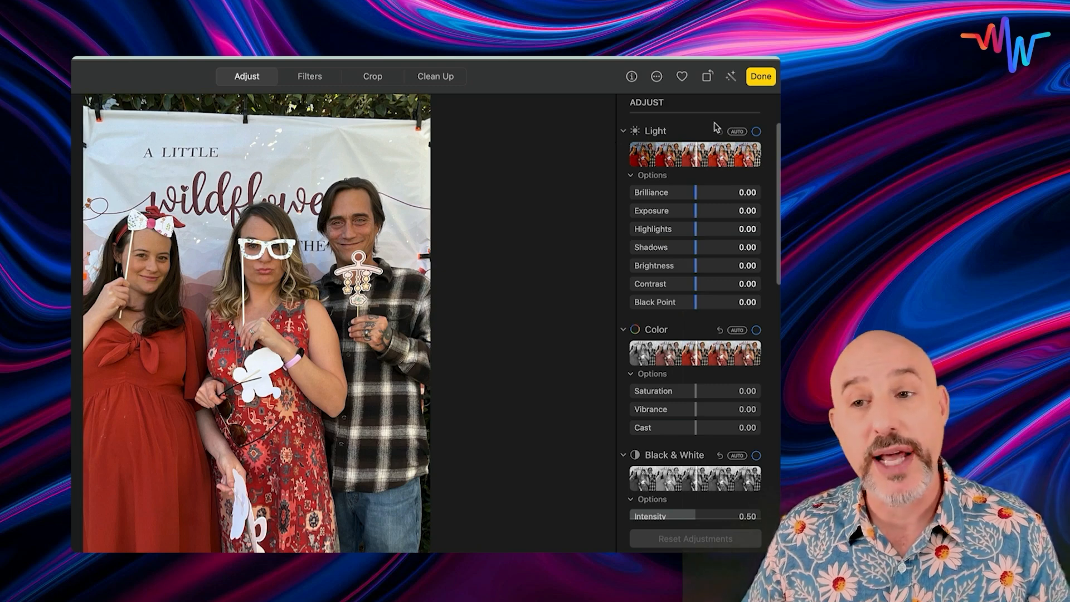
{"action": "left_click", "coordinate": [733, 78]}
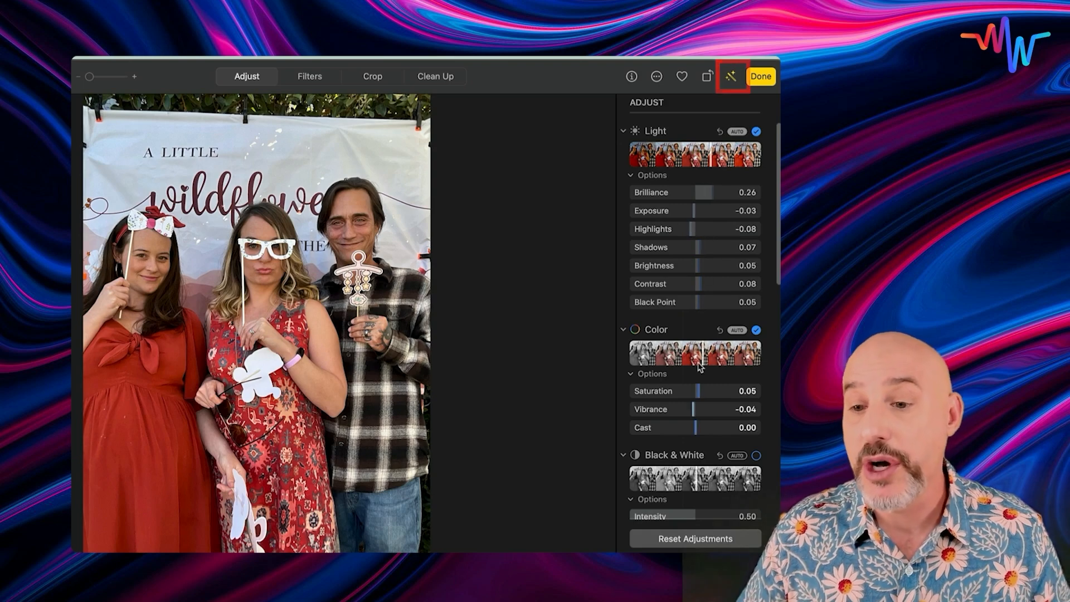
{"action": "left_click", "coordinate": [656, 475]}
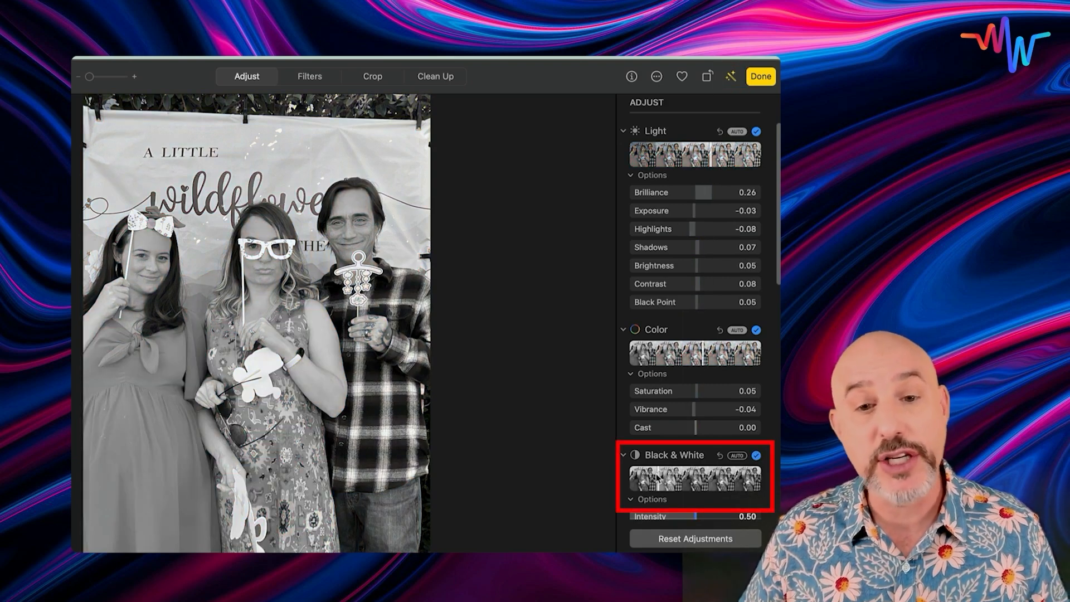
{"action": "left_click_drag", "start_coordinate": [679, 483], "coordinate": [714, 486]}
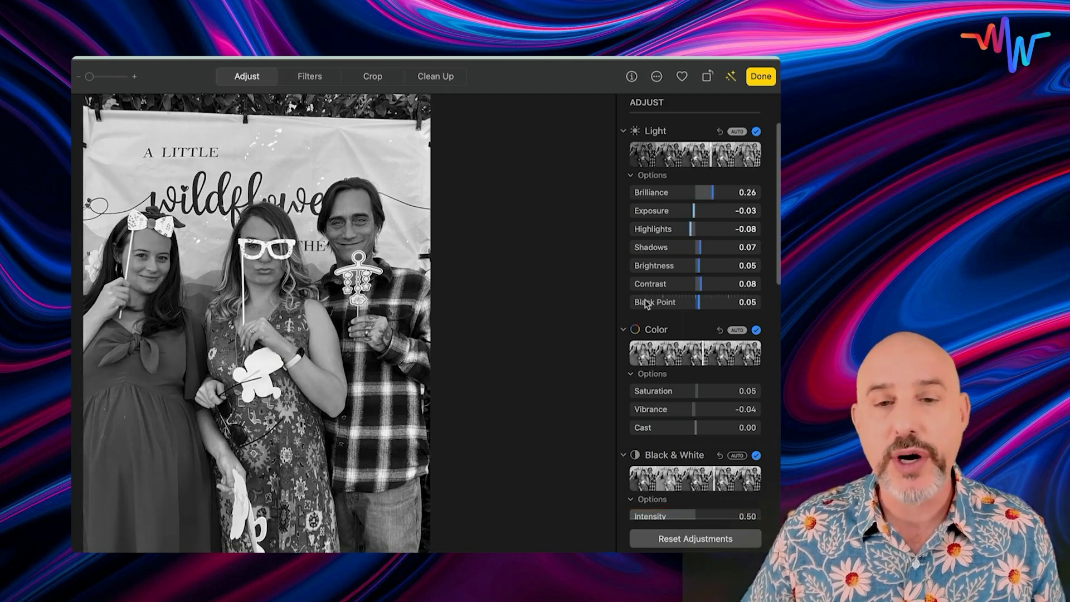
- Remove the white cutout prop in front of the middle woman's dress with Clean Up and finish editing the photo
{"action": "left_click", "coordinate": [315, 81]}
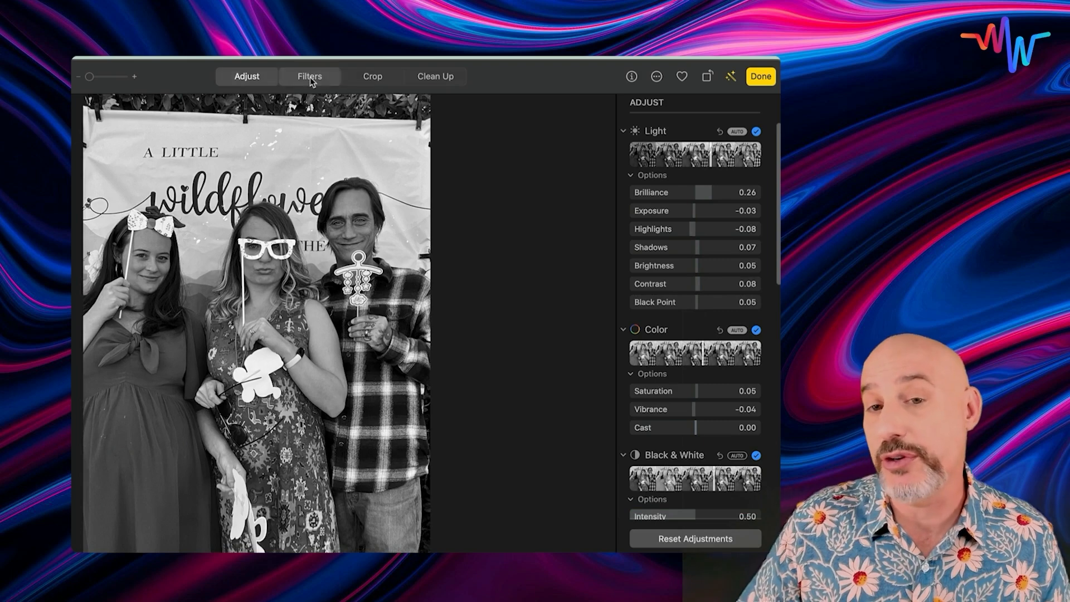
{"action": "left_click", "coordinate": [366, 75]}
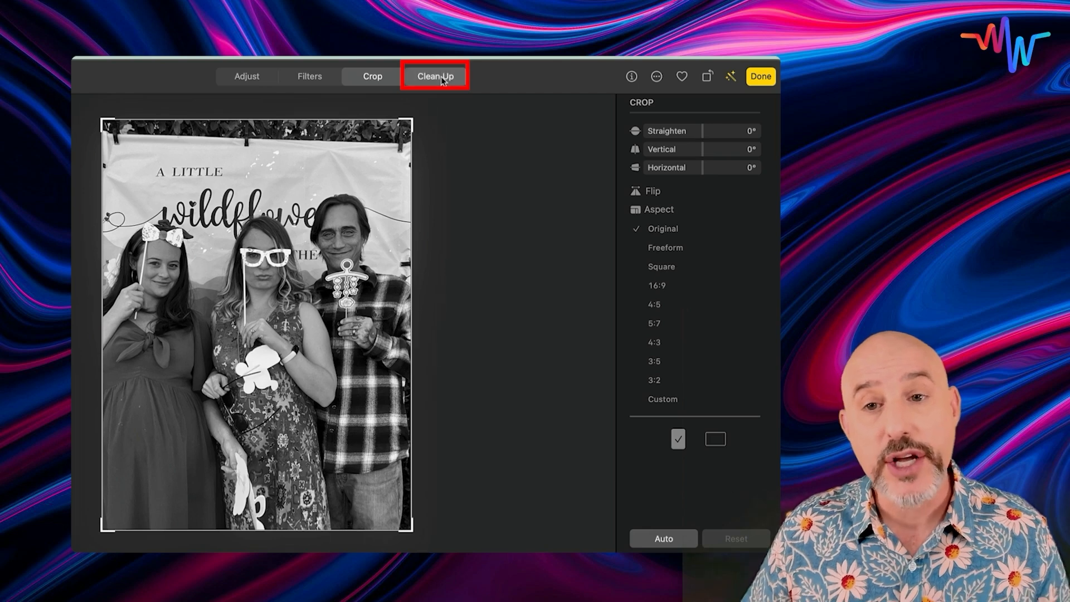
{"action": "left_click", "coordinate": [440, 78]}
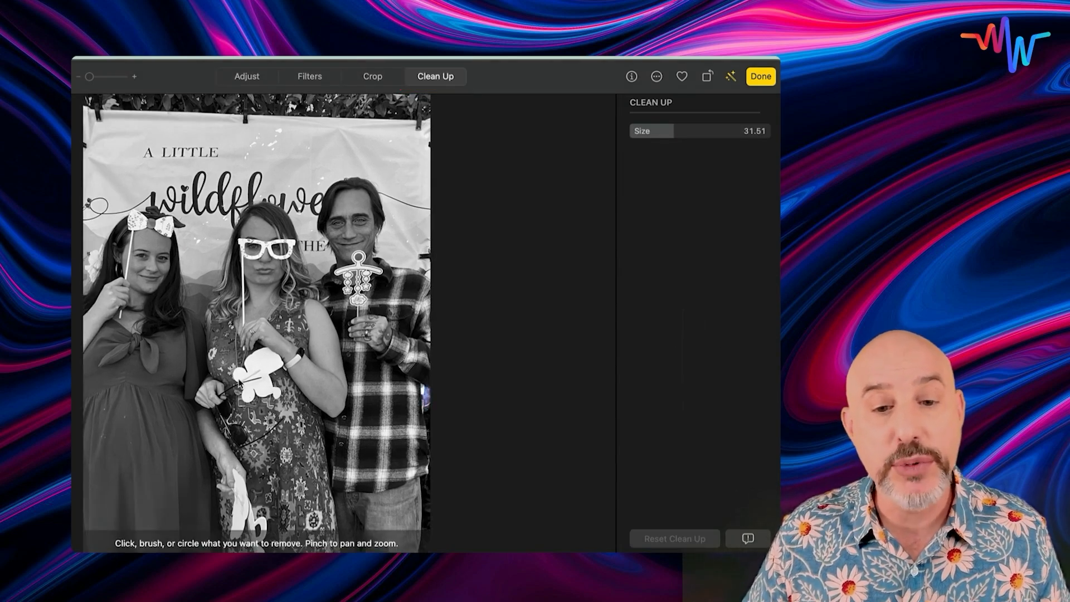
{"action": "mouse_move", "coordinate": [239, 375]}
{"action": "left_mouse_down"}
{"action": "mouse_move", "coordinate": [245, 384]}
{"action": "mouse_move", "coordinate": [264, 369]}
{"action": "left_mouse_up"}
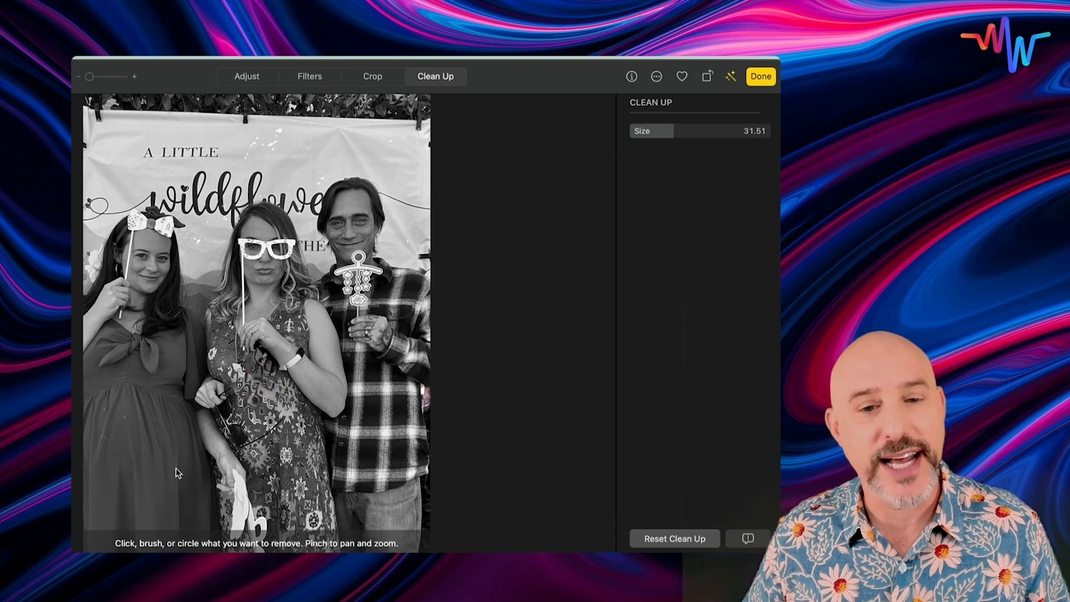
{"action": "left_click", "coordinate": [761, 76]}
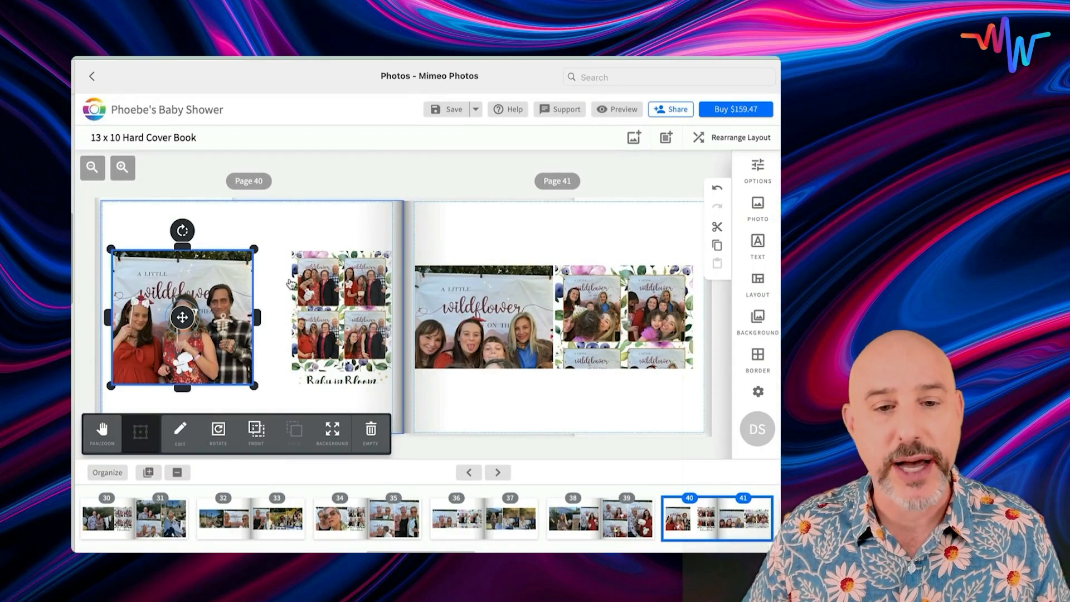
- Change page 41 to a 5+ Photos layout with three photo boxes above two wider ones
{"action": "left_click", "coordinate": [694, 316]}
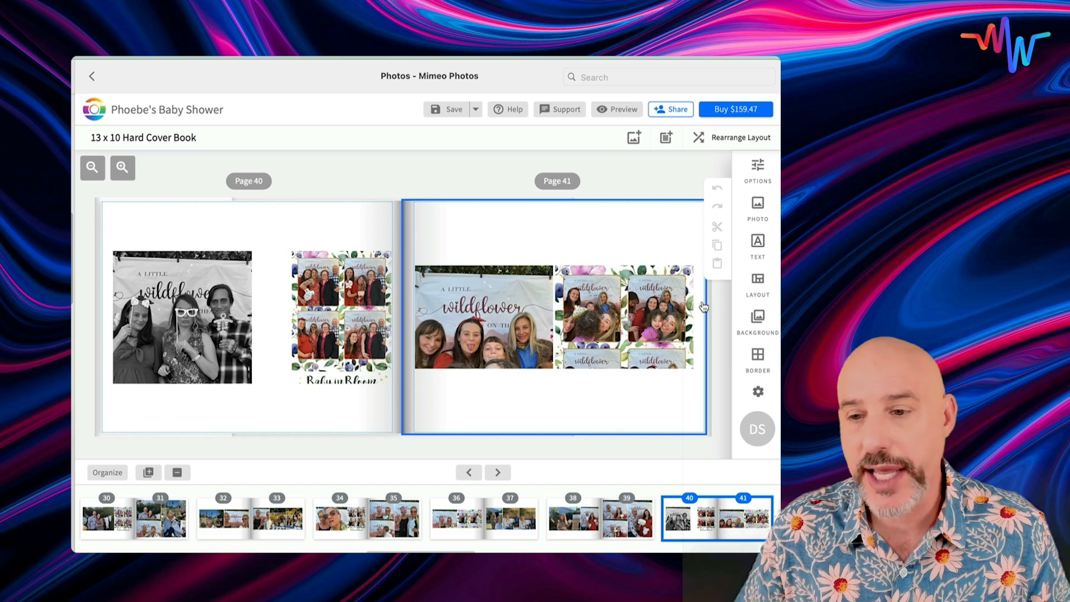
{"action": "left_click", "coordinate": [758, 284]}
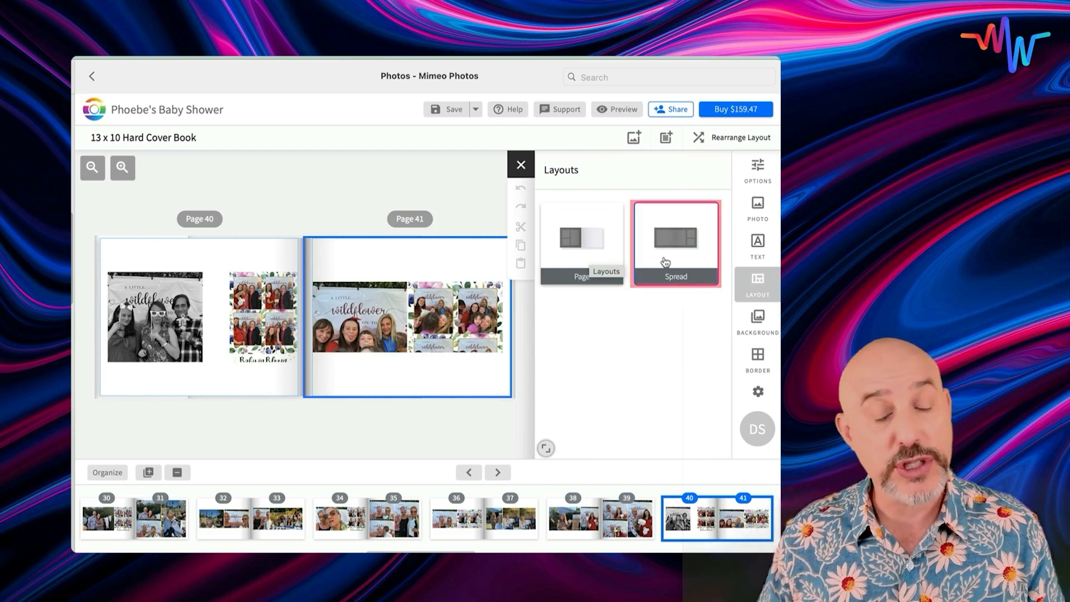
{"action": "left_click", "coordinate": [596, 249]}
{"action": "scroll", "coordinate": [620, 352], "scroll_direction": "down", "scroll_amount": 1}
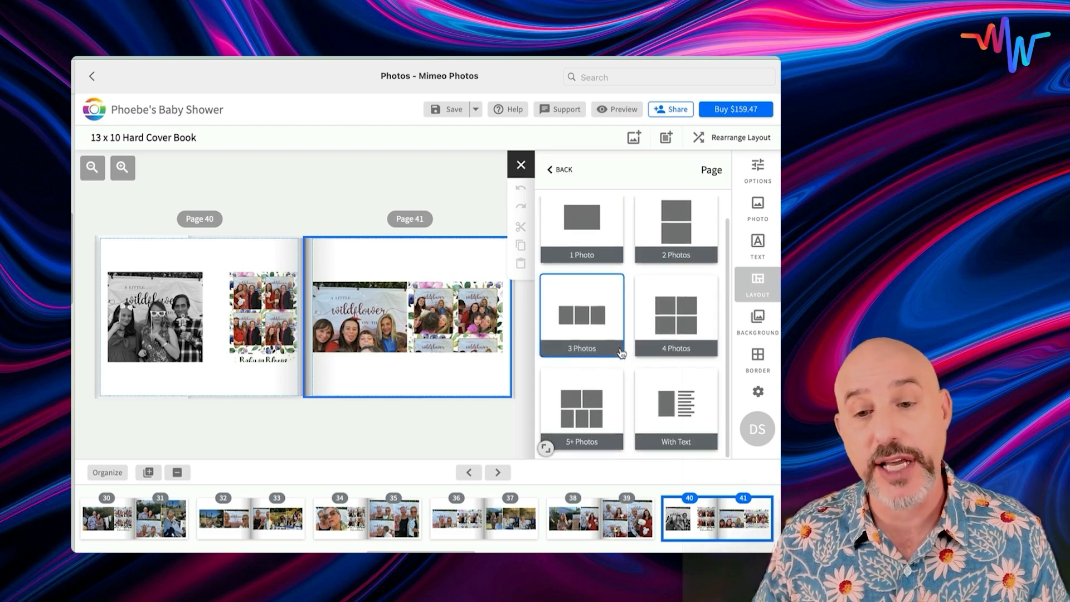
{"action": "left_click", "coordinate": [598, 402]}
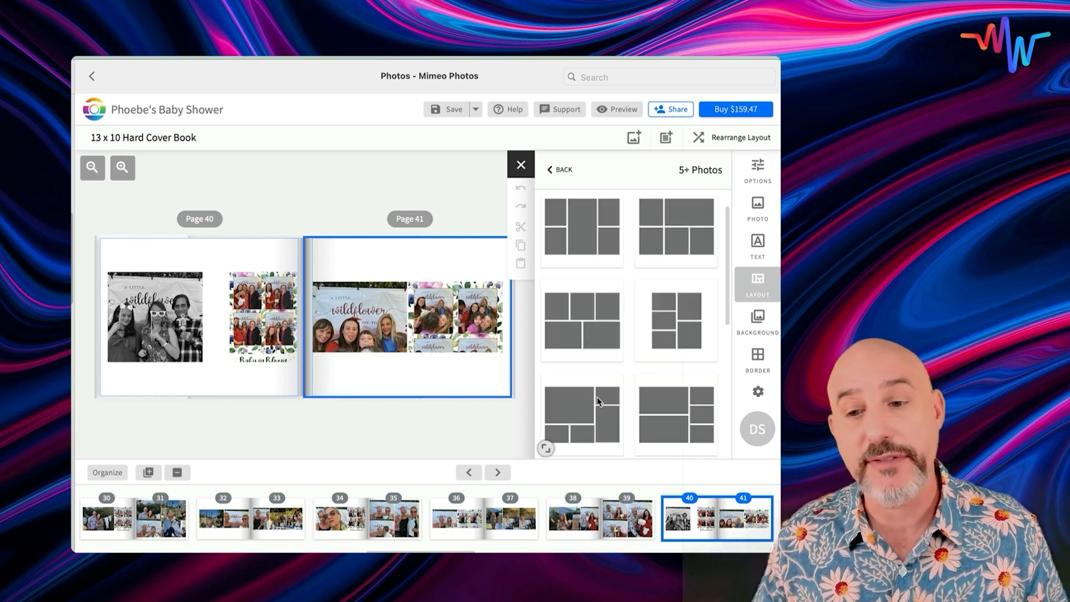
{"action": "left_click", "coordinate": [586, 325]}
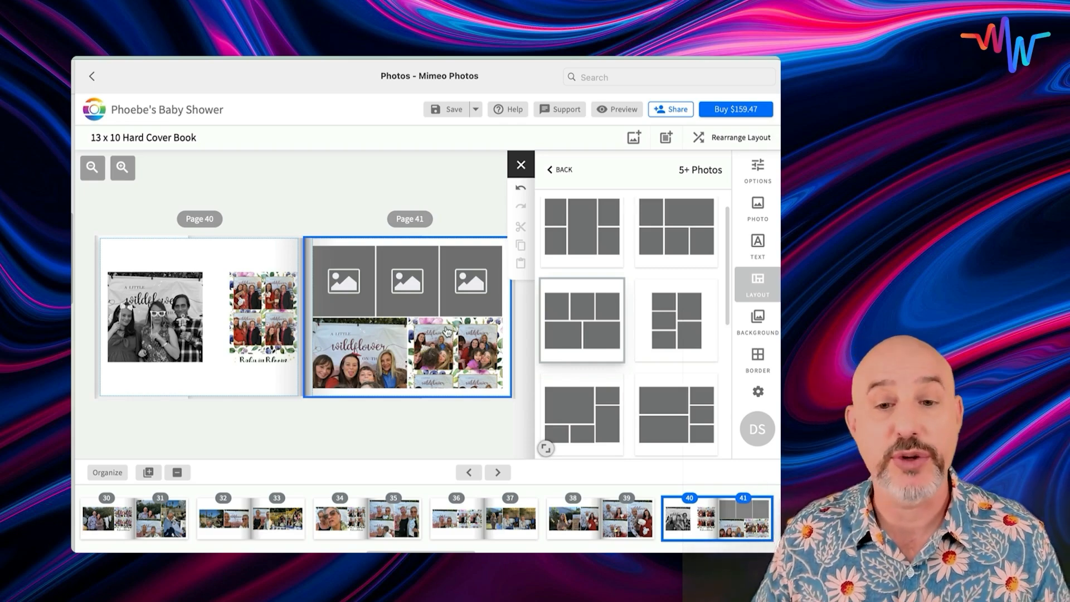
- Give page 40 a plain tan-brown background from the Oranges color group
{"action": "left_click", "coordinate": [204, 265]}
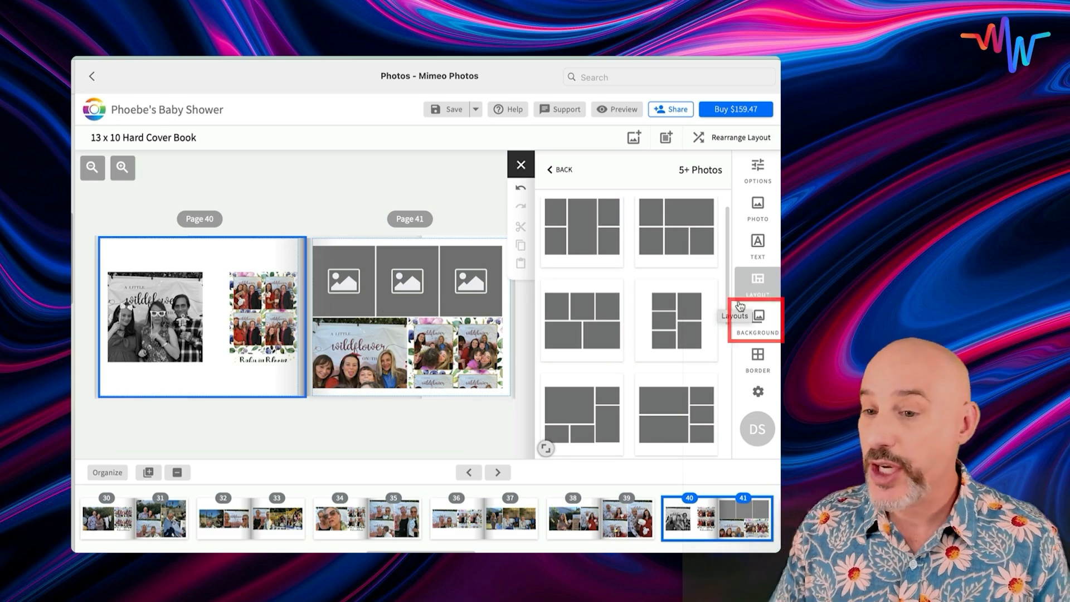
{"action": "left_click", "coordinate": [756, 319]}
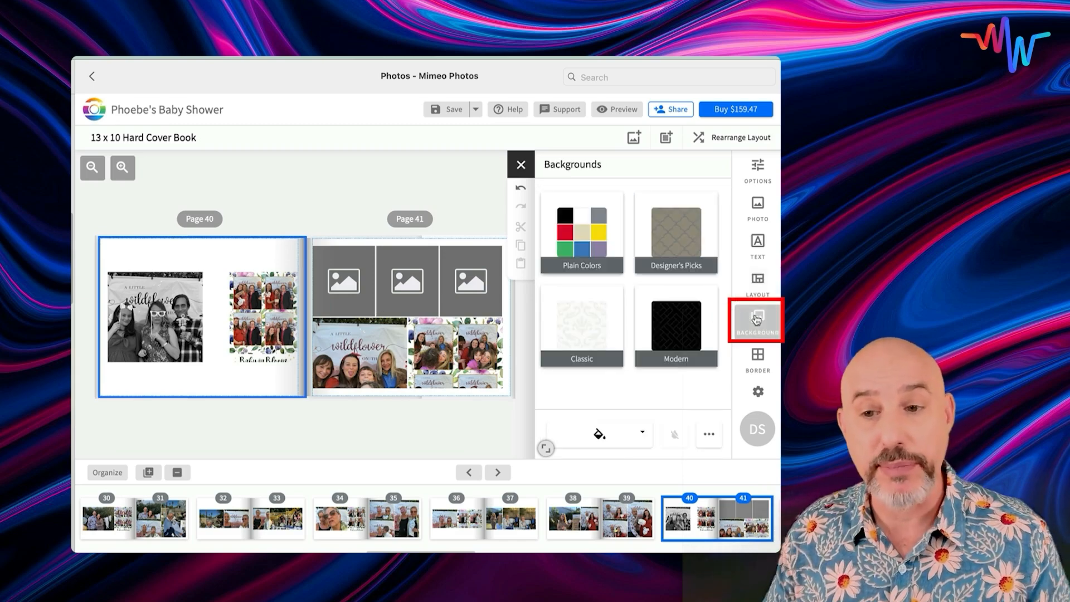
{"action": "left_click", "coordinate": [585, 242]}
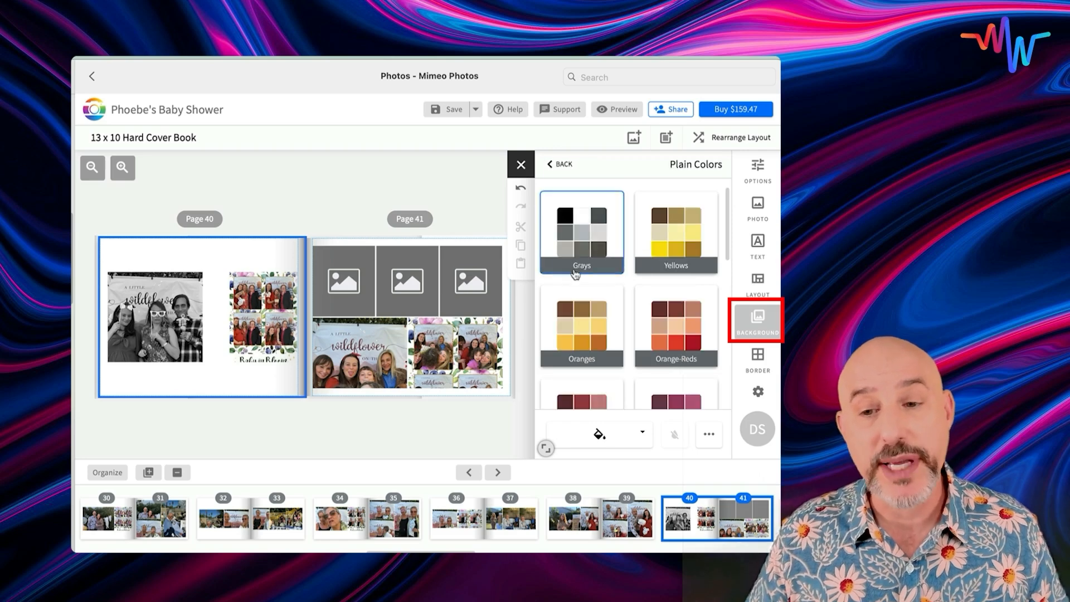
{"action": "left_click", "coordinate": [590, 341]}
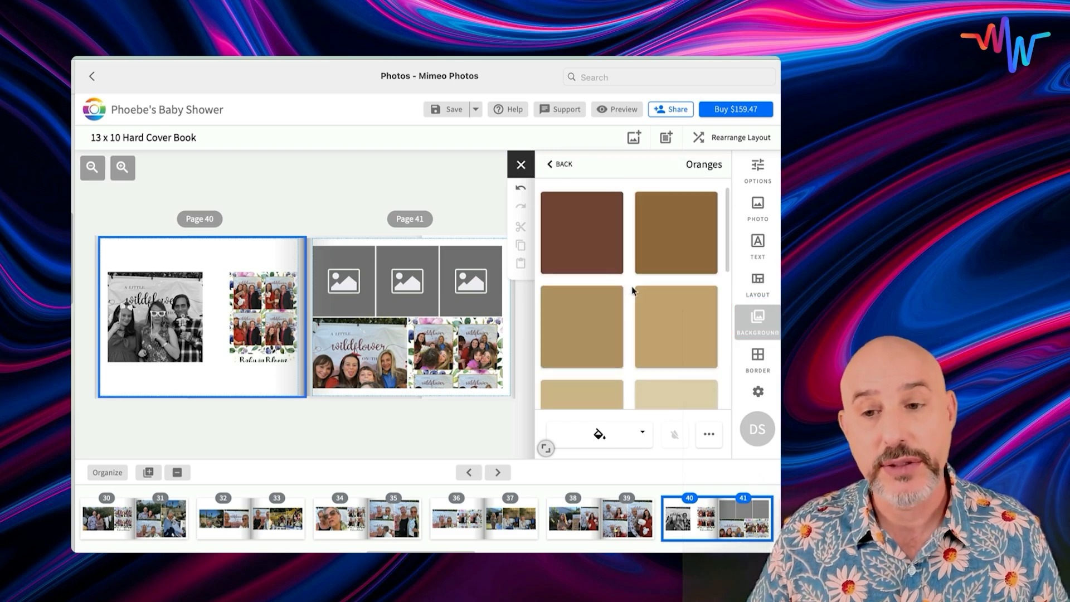
{"action": "left_click", "coordinate": [580, 327]}
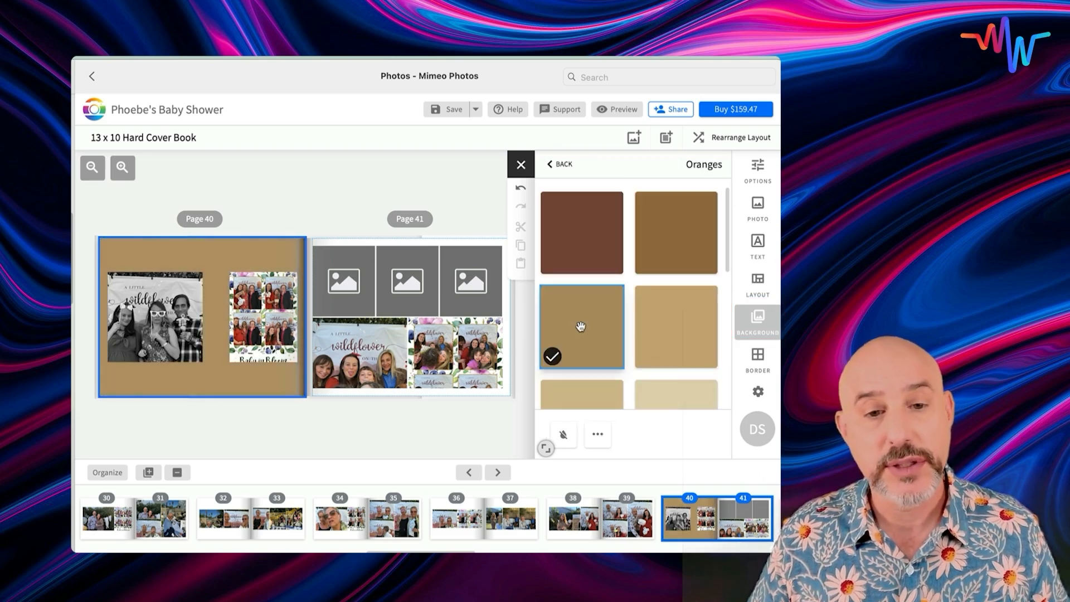
- Apply the light wavy-lattice pattern from the Designer's Picks backgrounds to page 40
{"action": "left_click", "coordinate": [557, 164]}
{"action": "left_click", "coordinate": [556, 164]}
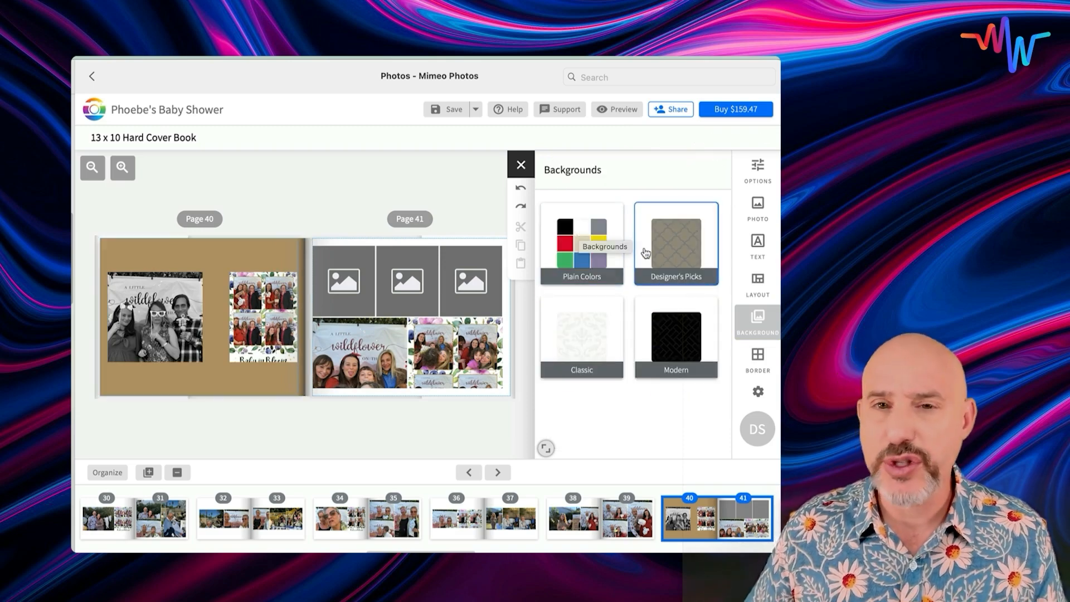
{"action": "left_click", "coordinate": [676, 255]}
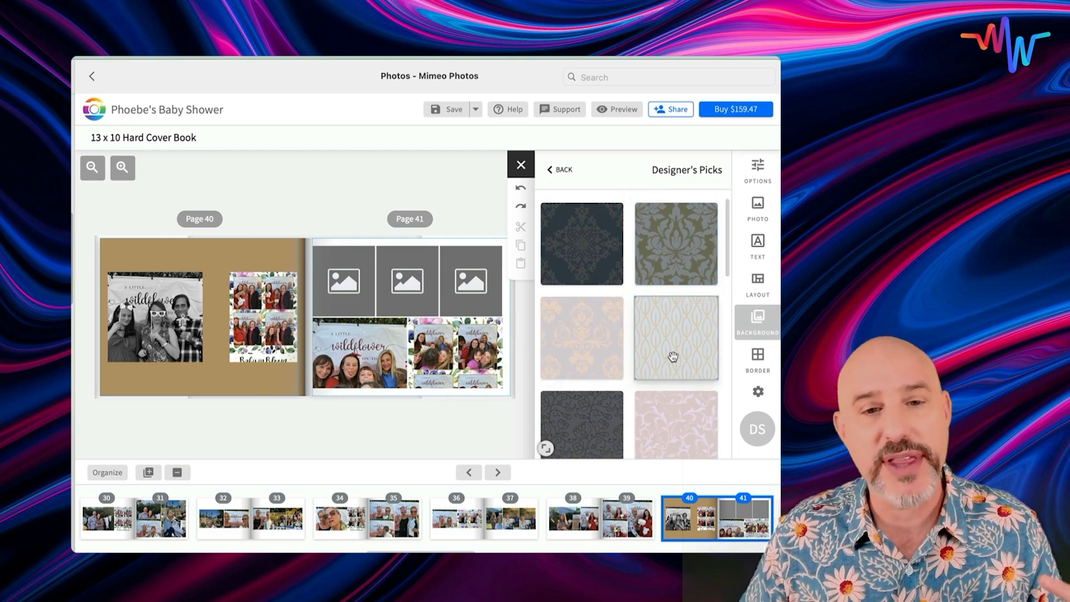
{"action": "left_click", "coordinate": [674, 357]}
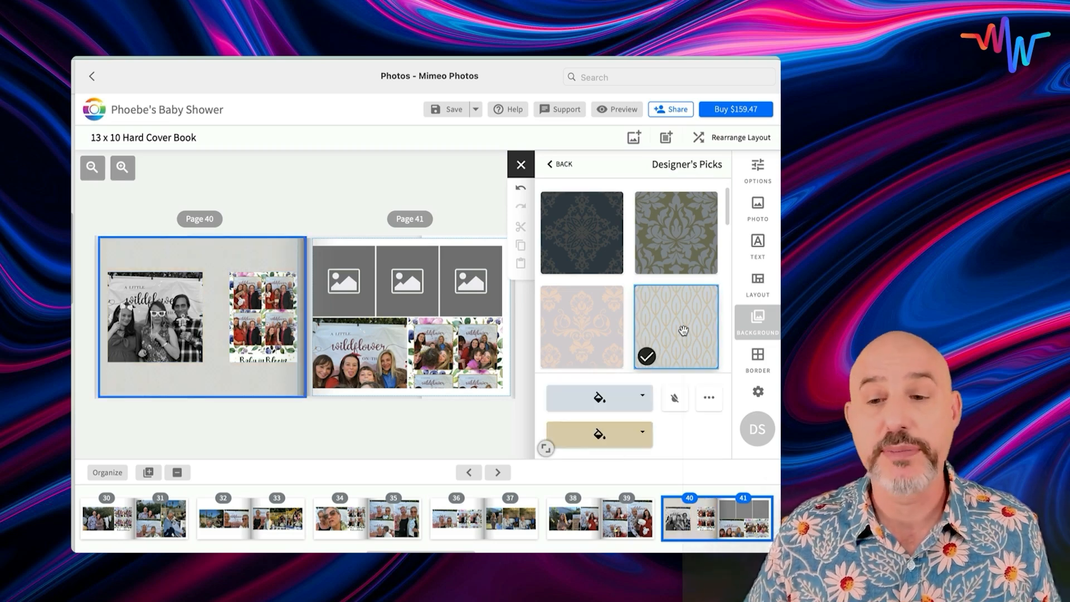
- Recolor page 40's background pattern, setting its first color to teal blue and its second color to yellow
{"action": "left_click", "coordinate": [614, 406]}
{"action": "scroll", "coordinate": [650, 343], "scroll_direction": "down", "scroll_amount": 3}
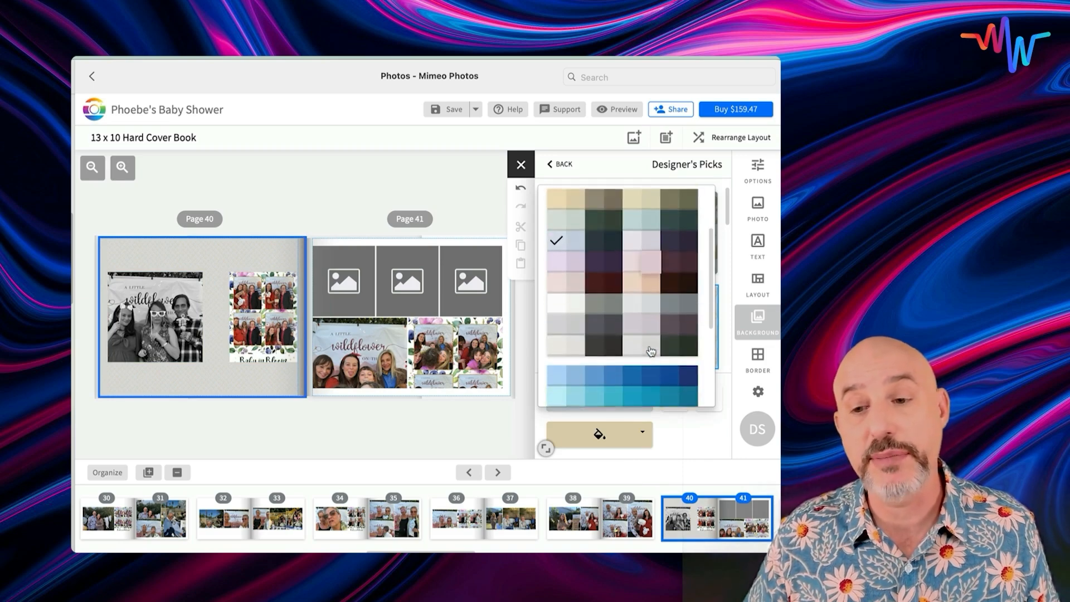
{"action": "scroll", "coordinate": [650, 348], "scroll_direction": "down", "scroll_amount": 2}
{"action": "left_click", "coordinate": [633, 340]}
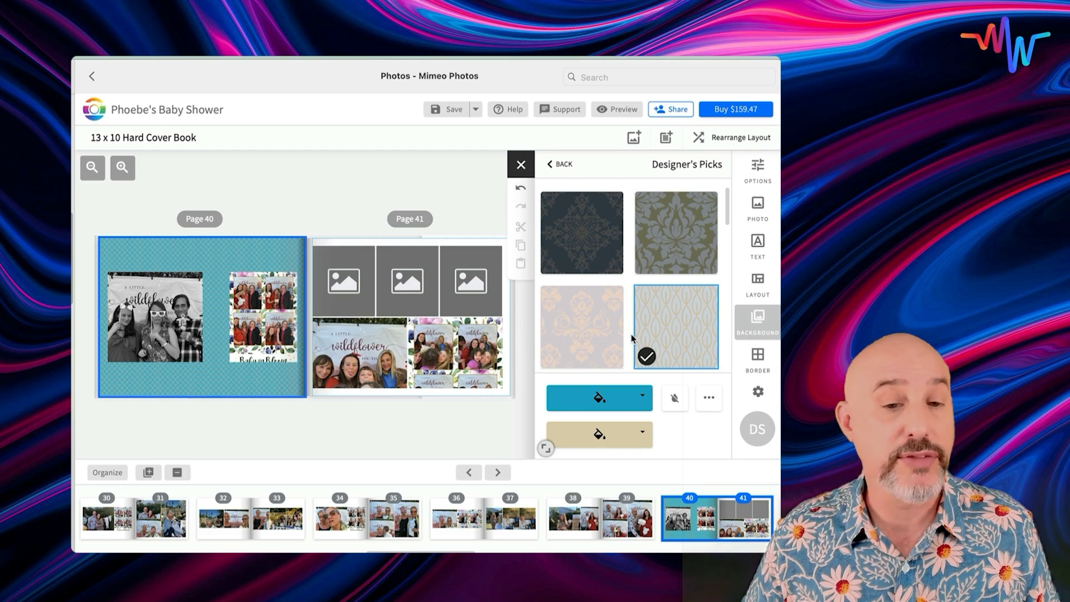
{"action": "left_click", "coordinate": [640, 435]}
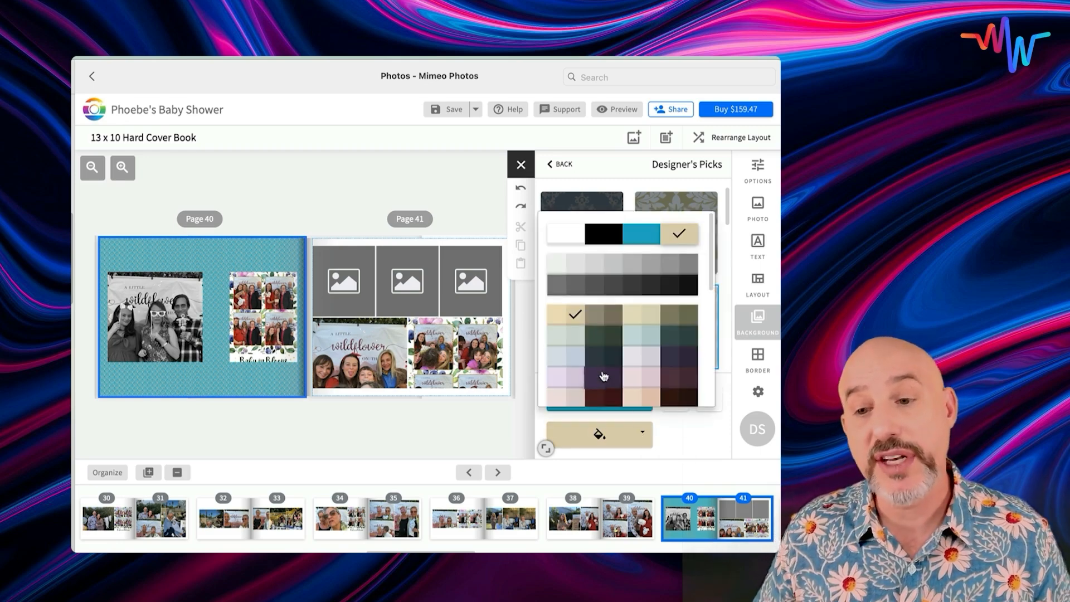
{"action": "scroll", "coordinate": [604, 375], "scroll_direction": "down", "scroll_amount": 3}
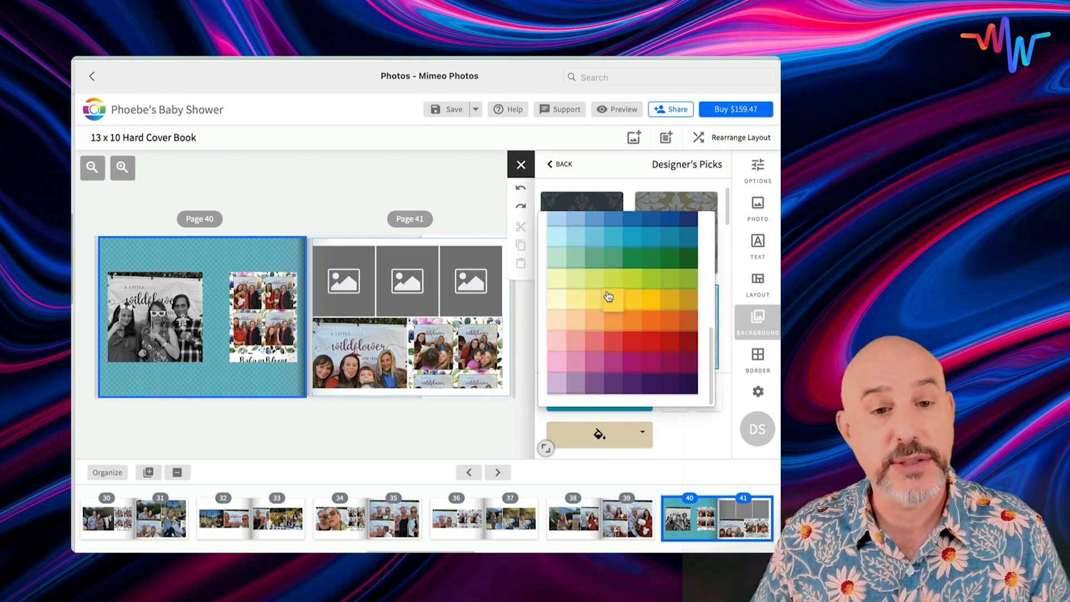
{"action": "left_click", "coordinate": [608, 295]}
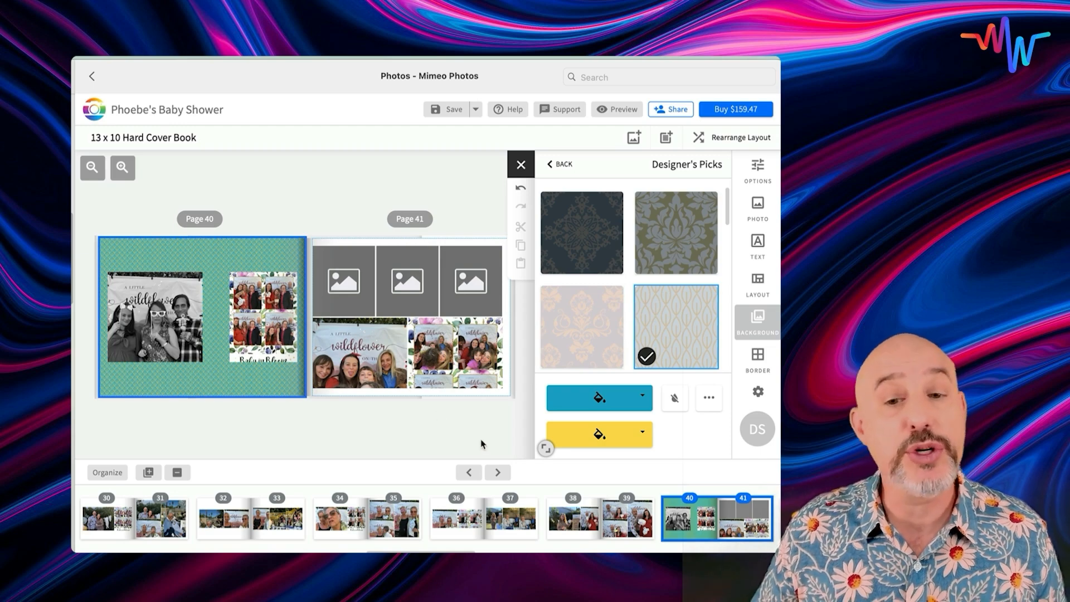
- Select page 42 on the next spread and check the all, used and unused filters for the book's photos
{"action": "left_click", "coordinate": [500, 474]}
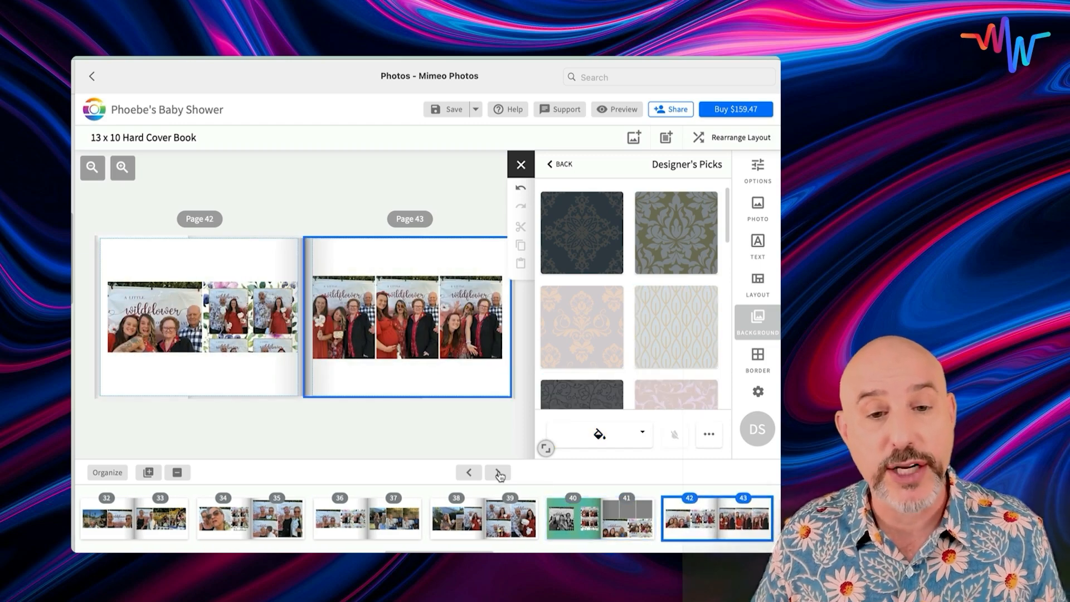
{"action": "left_click", "coordinate": [243, 389]}
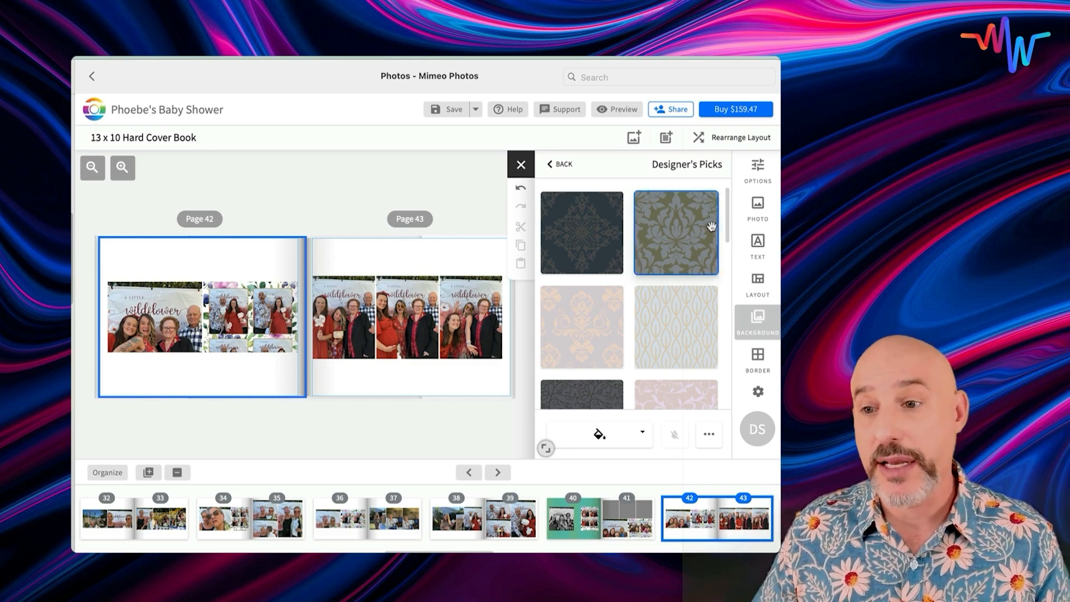
{"action": "left_click", "coordinate": [758, 209]}
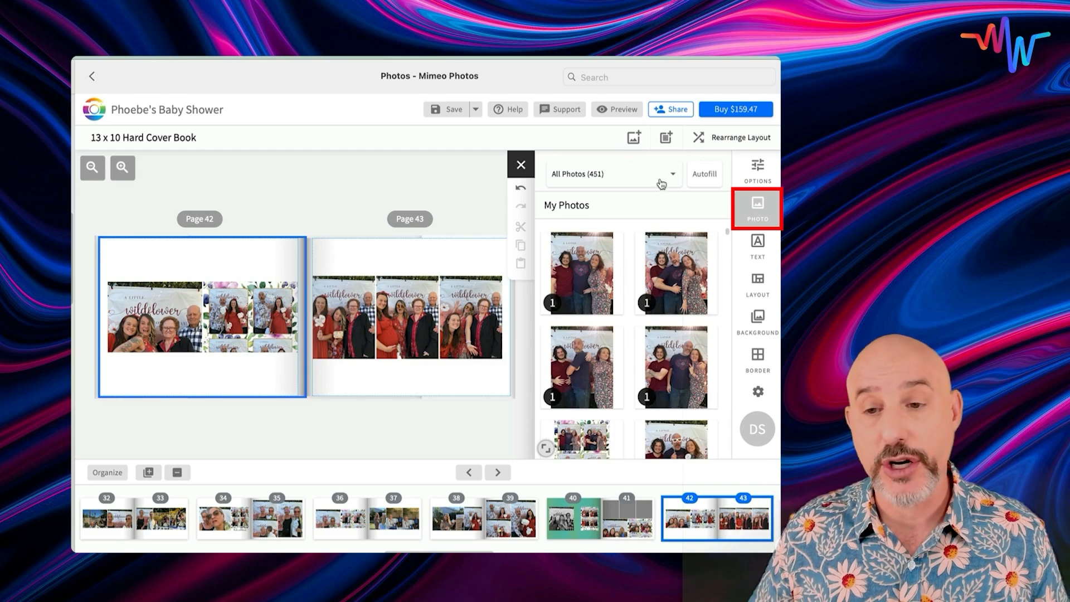
{"action": "left_click", "coordinate": [610, 173]}
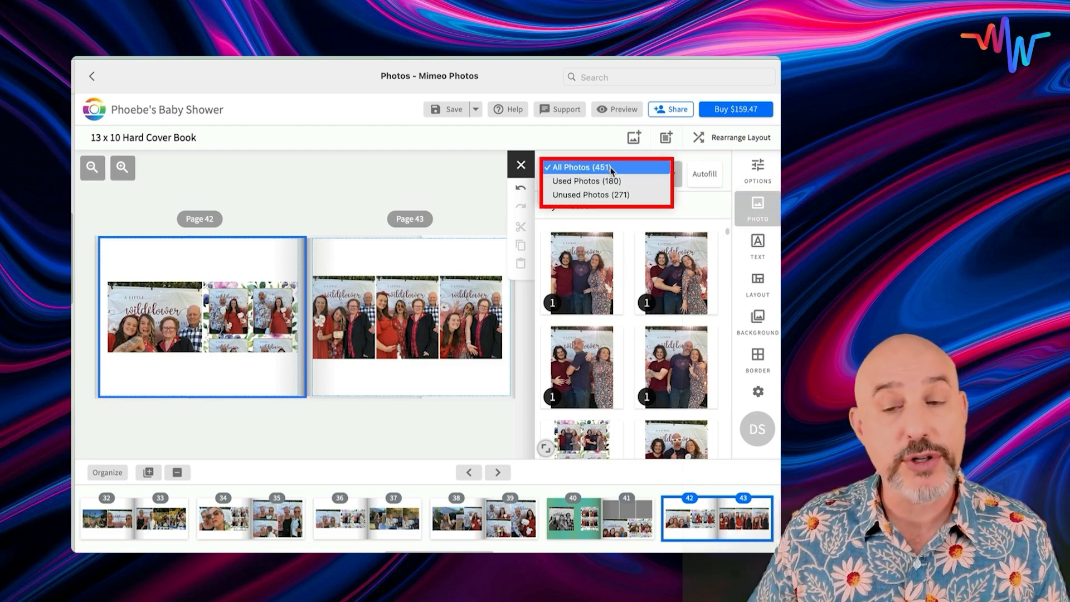
{"action": "left_click", "coordinate": [608, 196]}
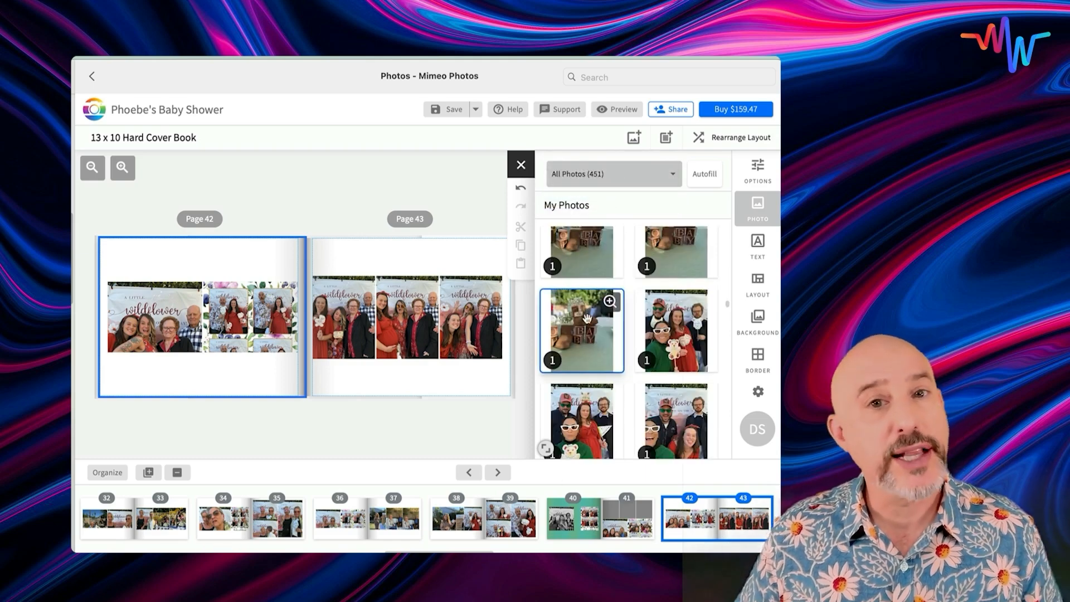
- Place the photo of wooden letter blocks on page 42, make it the page background, and reposition it so the blocks show
{"action": "left_click_drag", "start_coordinate": [591, 340], "coordinate": [150, 272]}
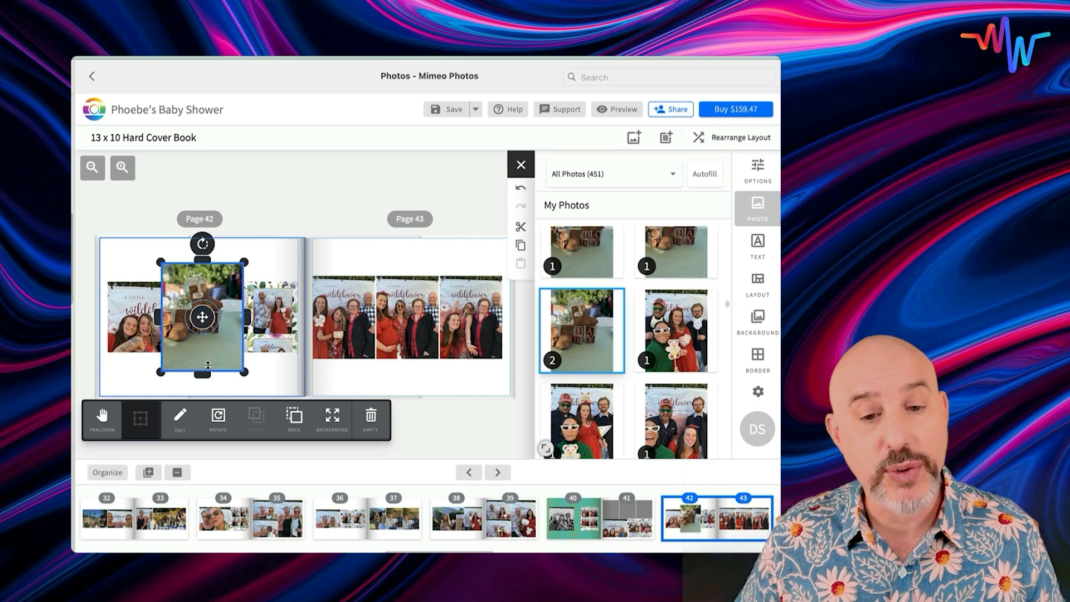
{"action": "left_click", "coordinate": [334, 420]}
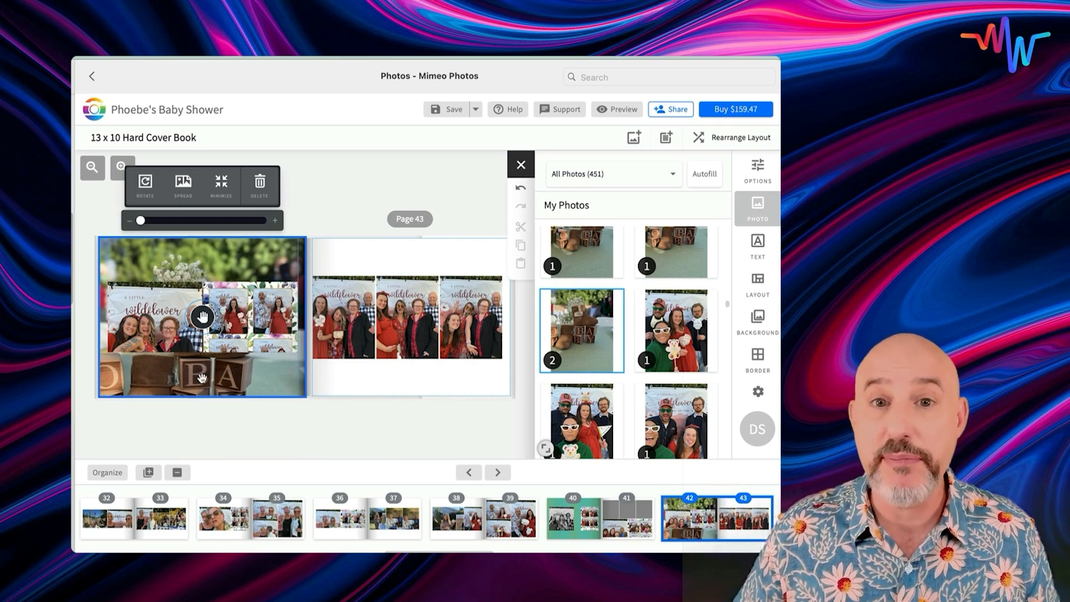
{"action": "left_click_drag", "start_coordinate": [202, 378], "coordinate": [202, 364]}
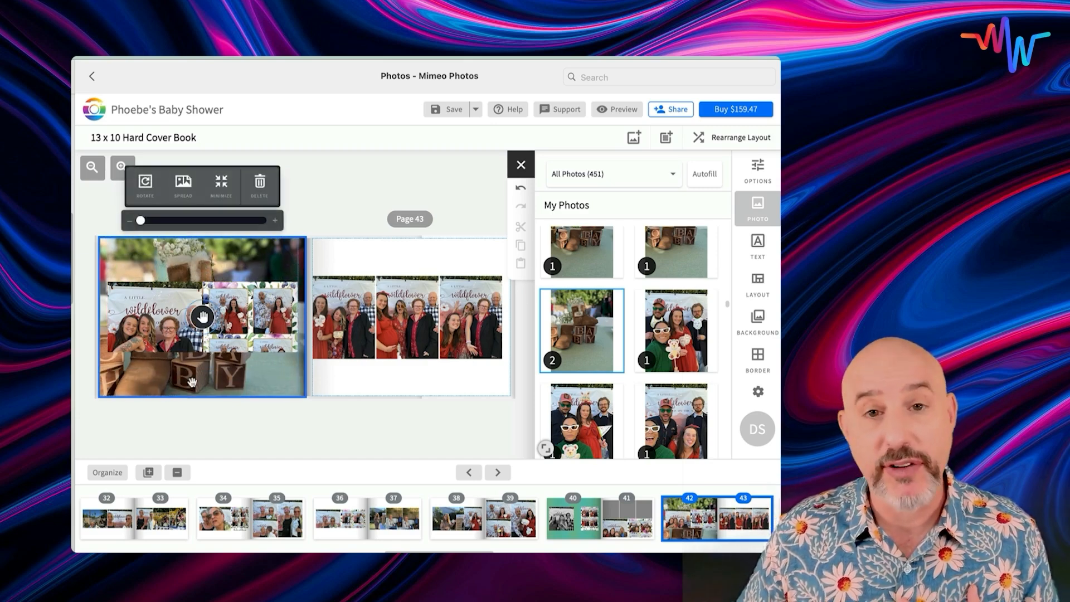
- Replace page 43's middle photo with the group photo featuring novelty glasses and a teddy bear, and page 48's tall photo with the Baby in Bloom collage
{"action": "left_click", "coordinate": [393, 371]}
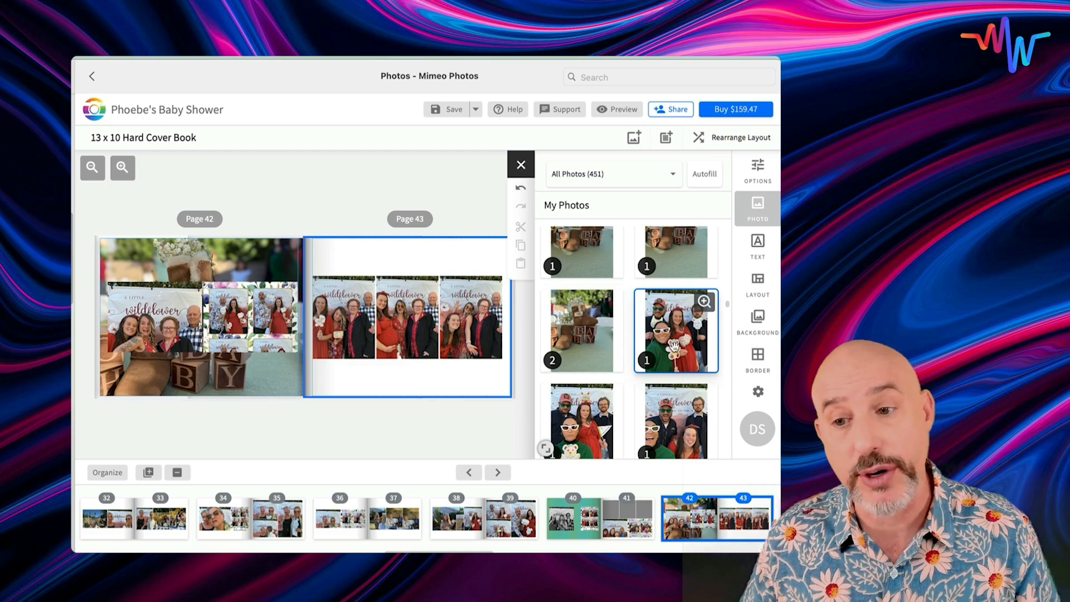
{"action": "left_click_drag", "start_coordinate": [648, 333], "coordinate": [399, 323]}
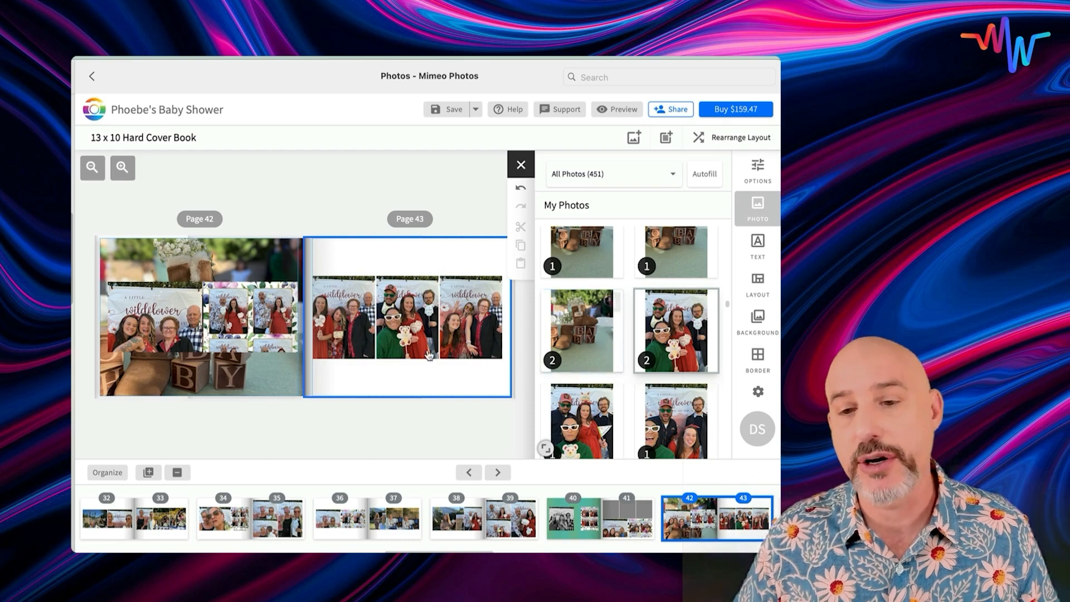
{"action": "left_click", "coordinate": [494, 478]}
{"action": "left_click", "coordinate": [494, 478]}
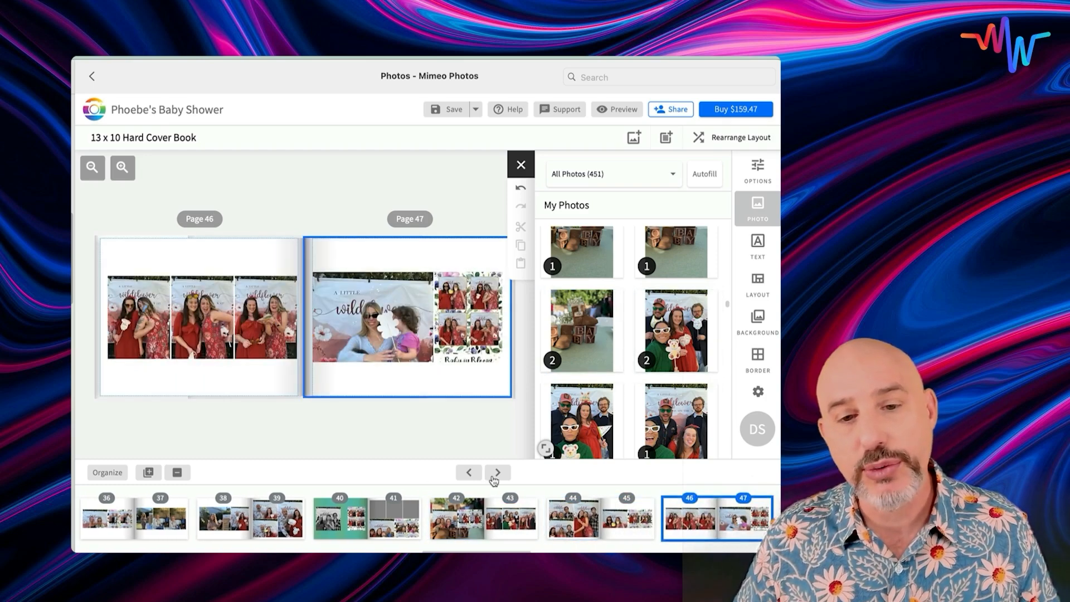
{"action": "left_click", "coordinate": [494, 479]}
{"action": "scroll", "coordinate": [585, 312], "scroll_direction": "down", "scroll_amount": 5}
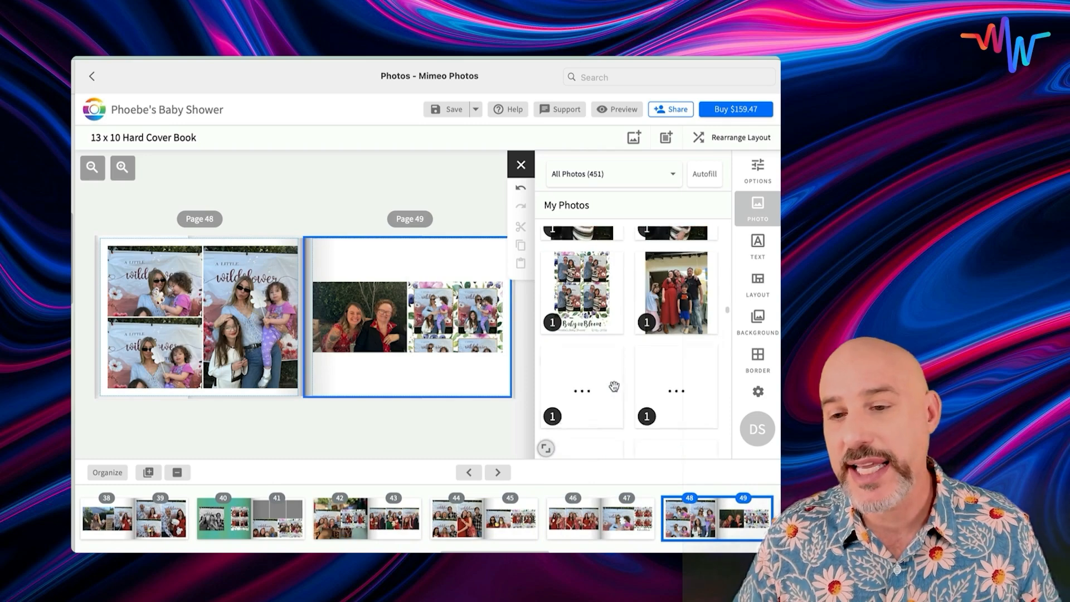
{"action": "left_click_drag", "start_coordinate": [596, 287], "coordinate": [247, 322]}
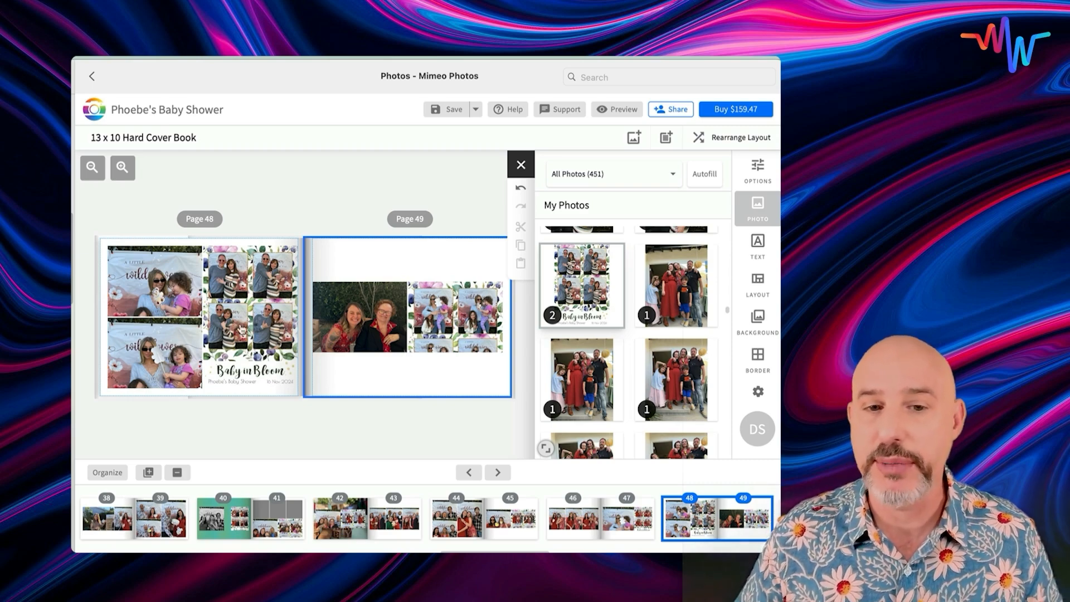
- Transform the Baby in Bloom collage on page 48: shrink its frame, move it over the two stacked photos, and widen it to overlap them
{"action": "left_click", "coordinate": [241, 335]}
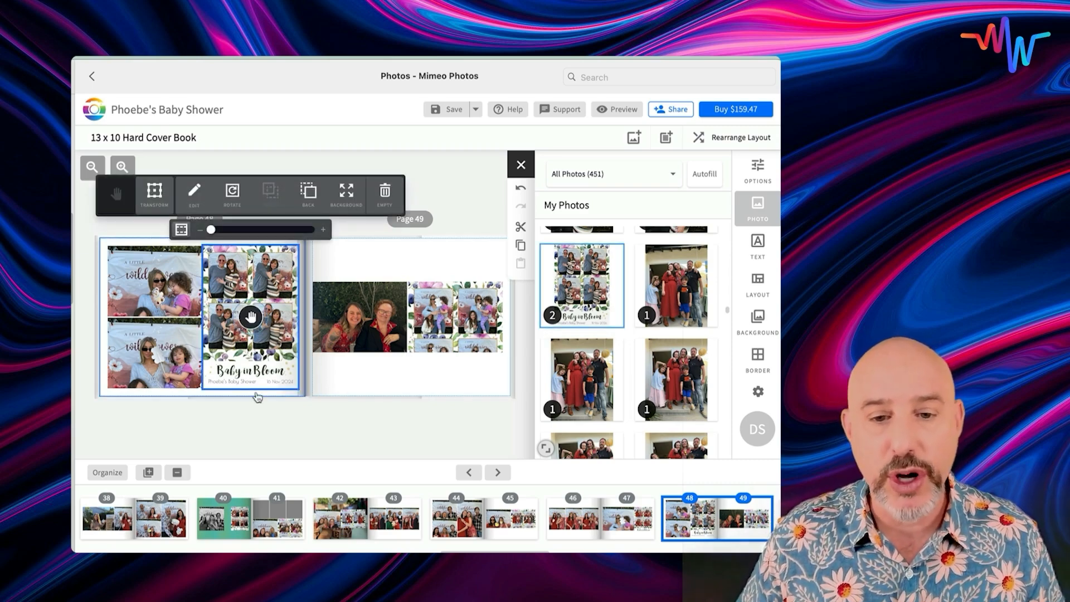
{"action": "left_click", "coordinate": [153, 193]}
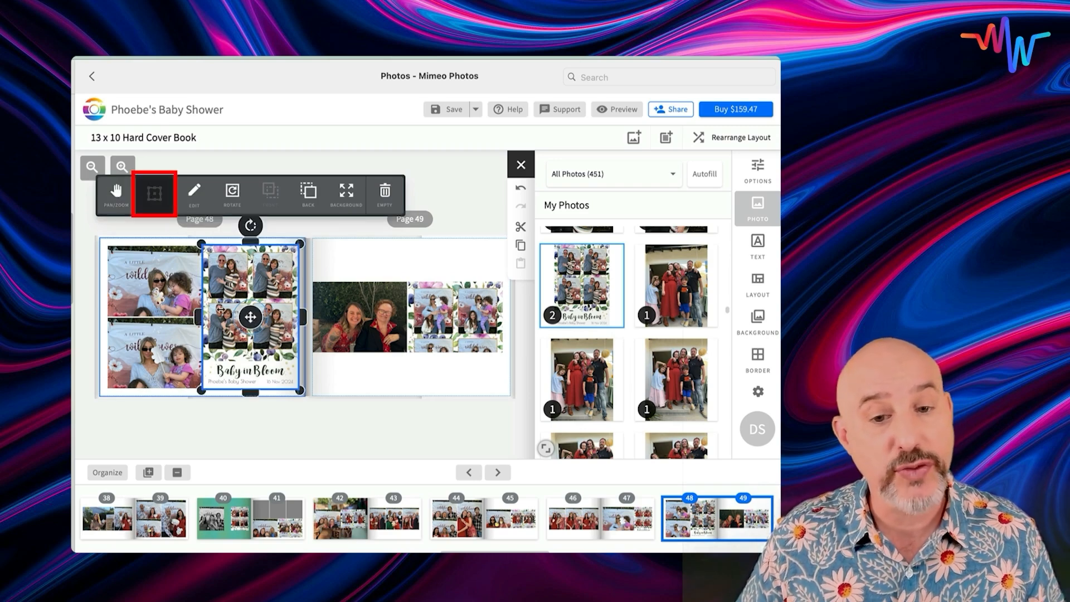
{"action": "left_click_drag", "start_coordinate": [253, 390], "coordinate": [254, 354]}
{"action": "left_click_drag", "start_coordinate": [245, 305], "coordinate": [246, 319]}
{"action": "left_click_drag", "start_coordinate": [299, 260], "coordinate": [270, 278]}
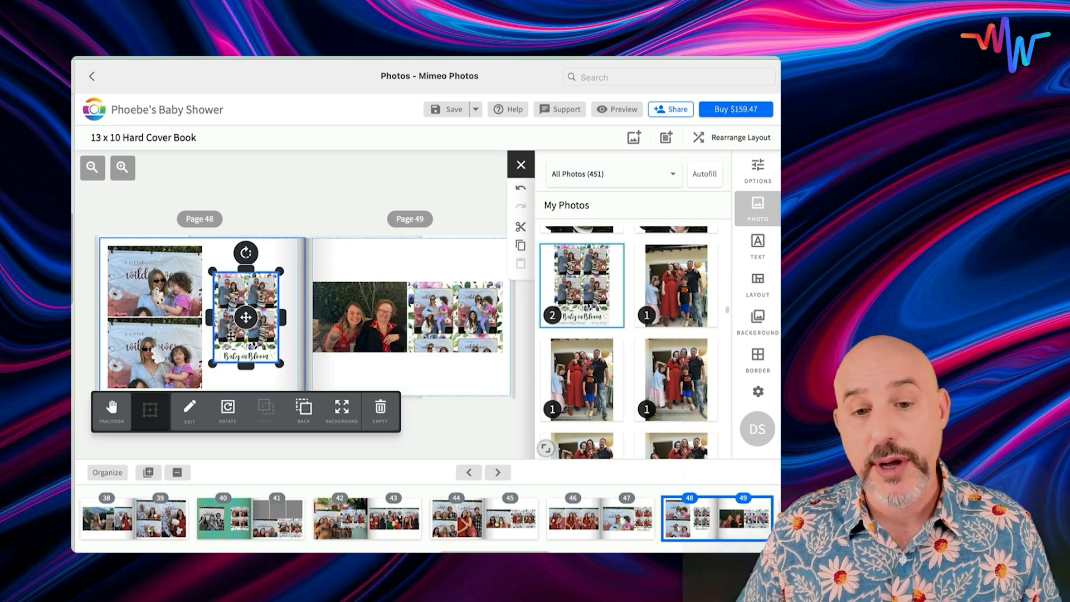
{"action": "left_click_drag", "start_coordinate": [235, 332], "coordinate": [190, 332]}
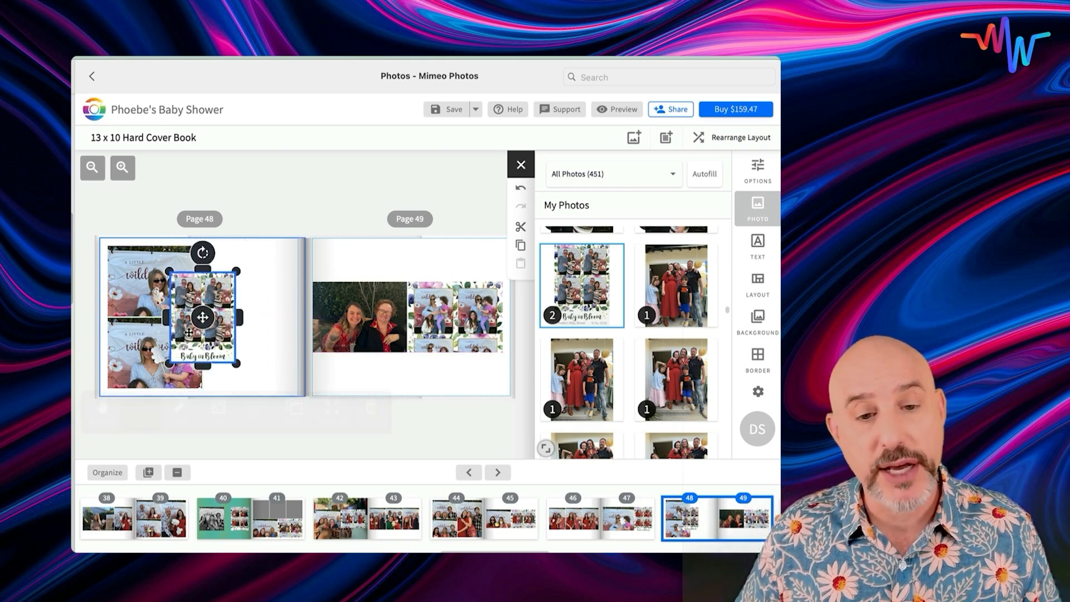
{"action": "left_click_drag", "start_coordinate": [236, 270], "coordinate": [273, 258]}
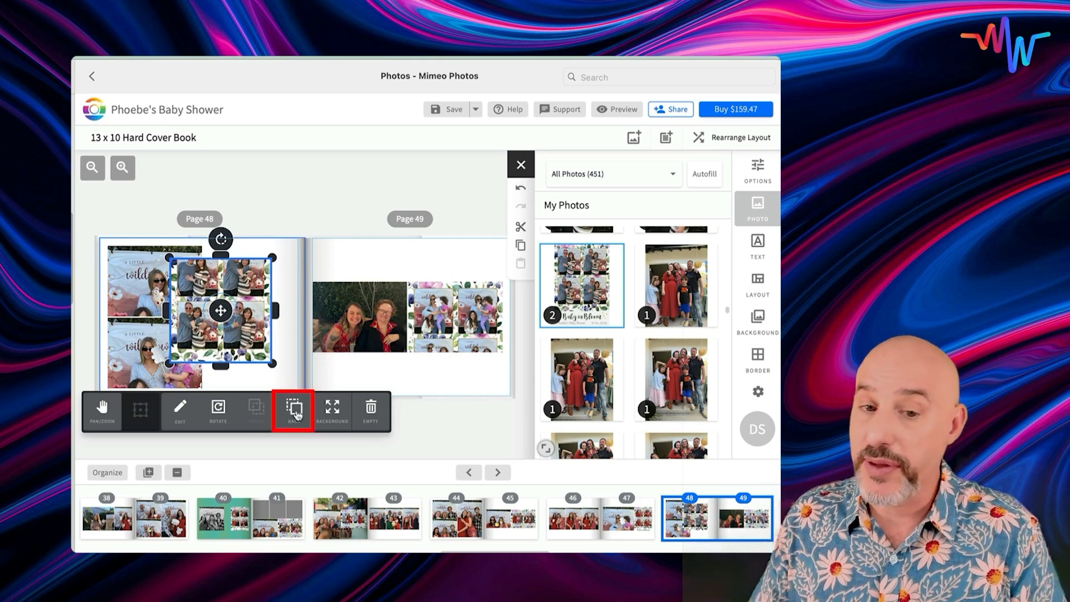
- Try out page 48's stacking order by sending the collage back and forward and bringing the lower stacked photo to the front
{"action": "left_click", "coordinate": [295, 411]}
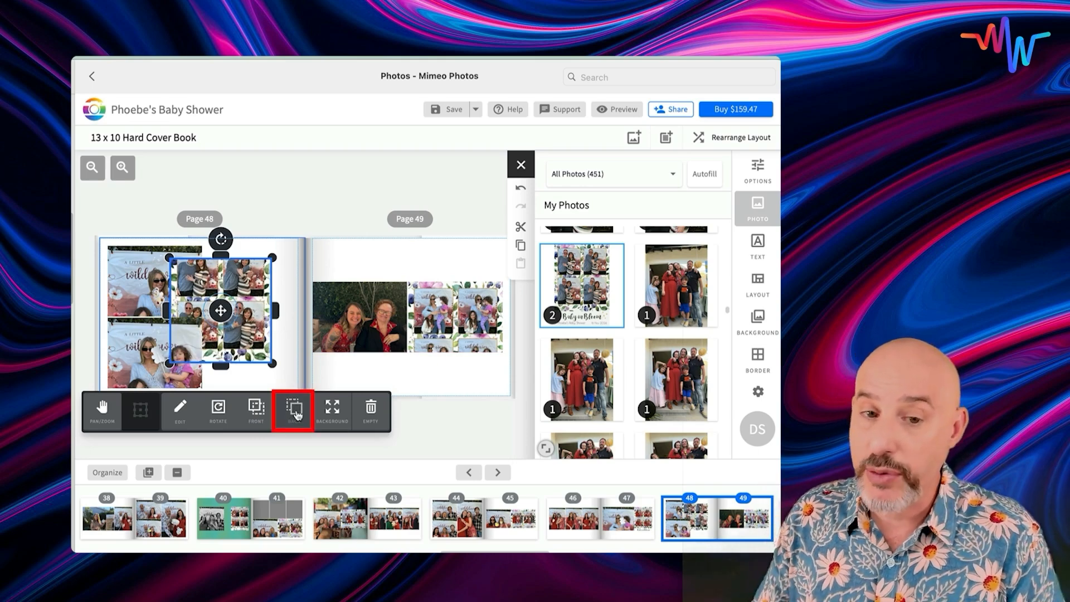
{"action": "left_click", "coordinate": [259, 414]}
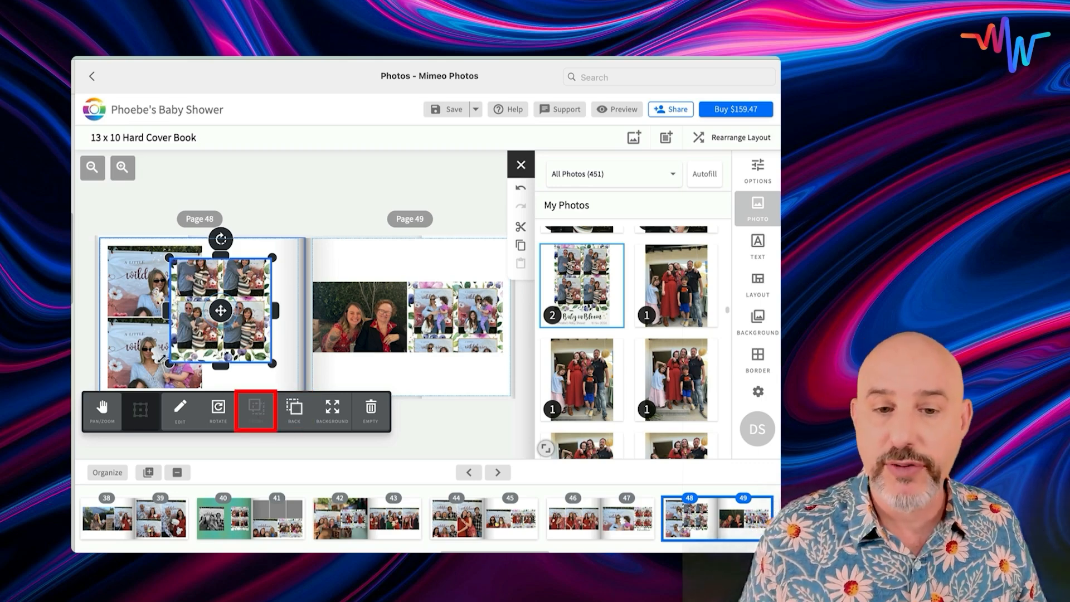
{"action": "left_click", "coordinate": [154, 363]}
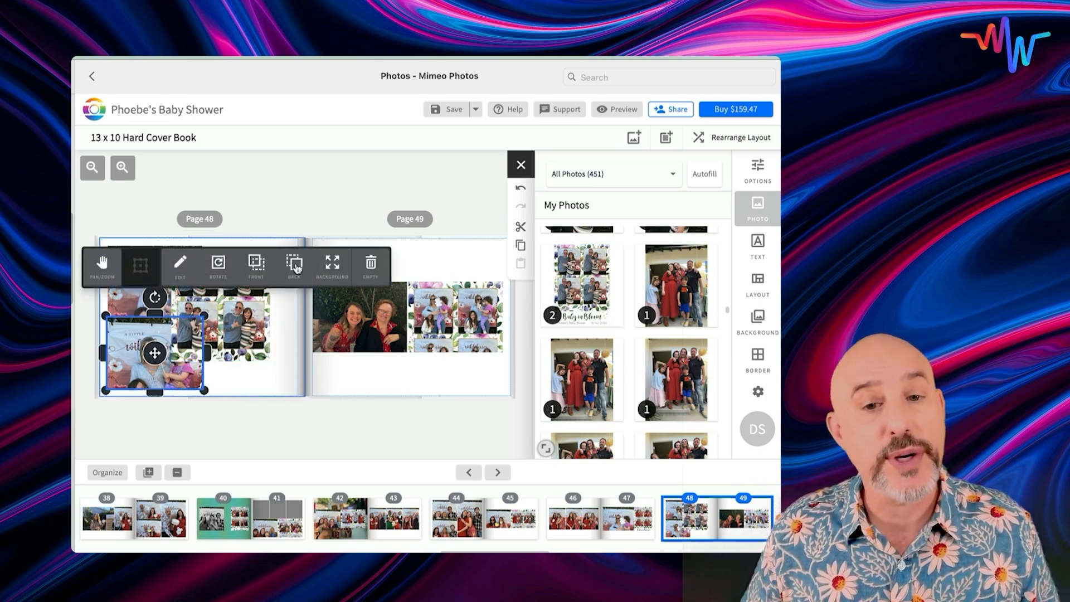
{"action": "left_click", "coordinate": [256, 265]}
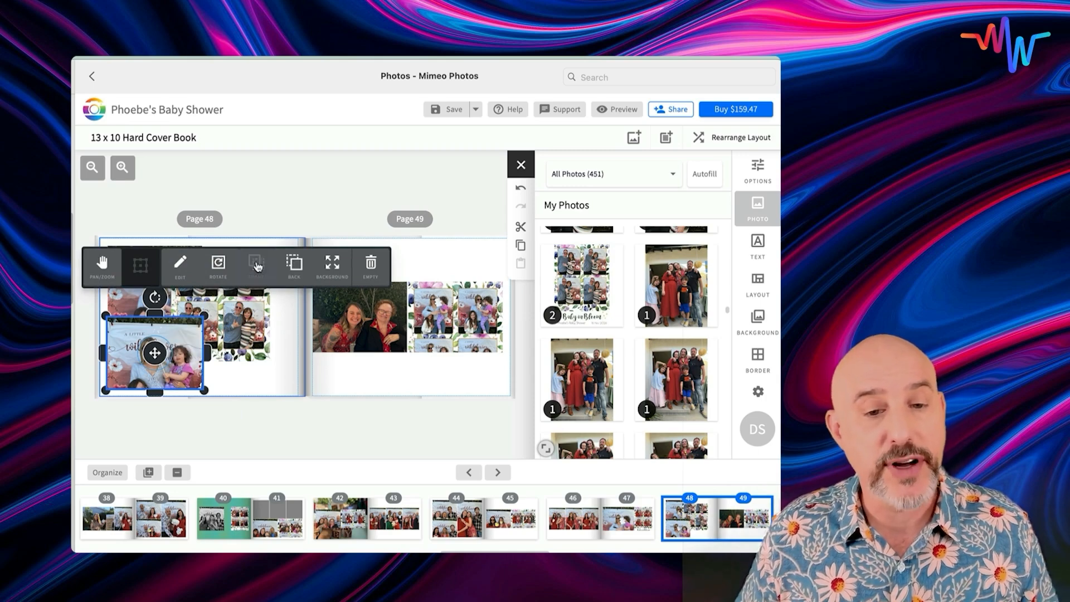
{"action": "left_click", "coordinate": [222, 382]}
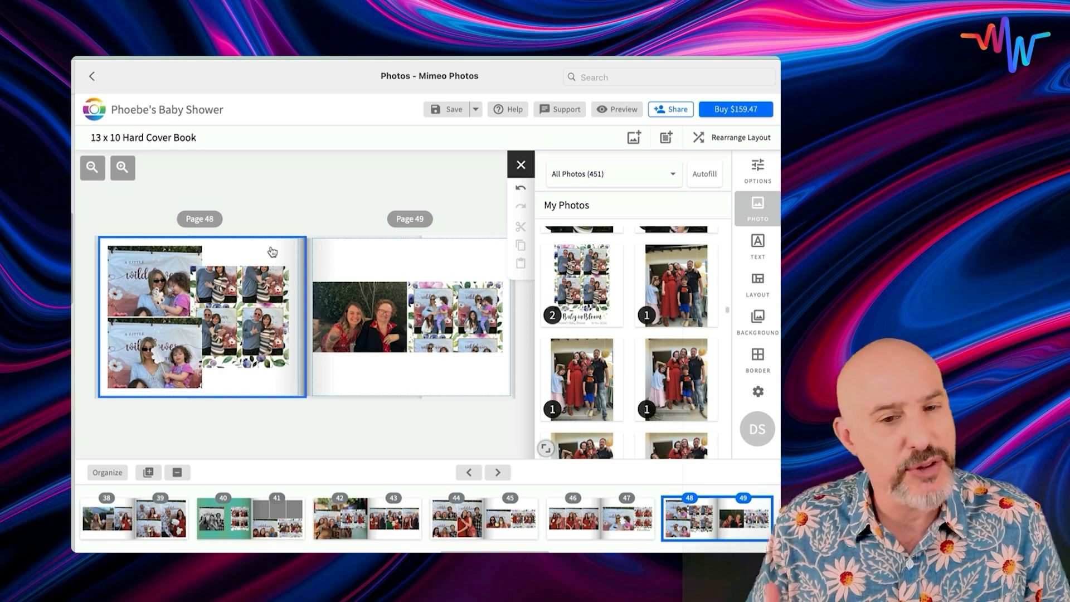
{"action": "key", "text": "super+z"}
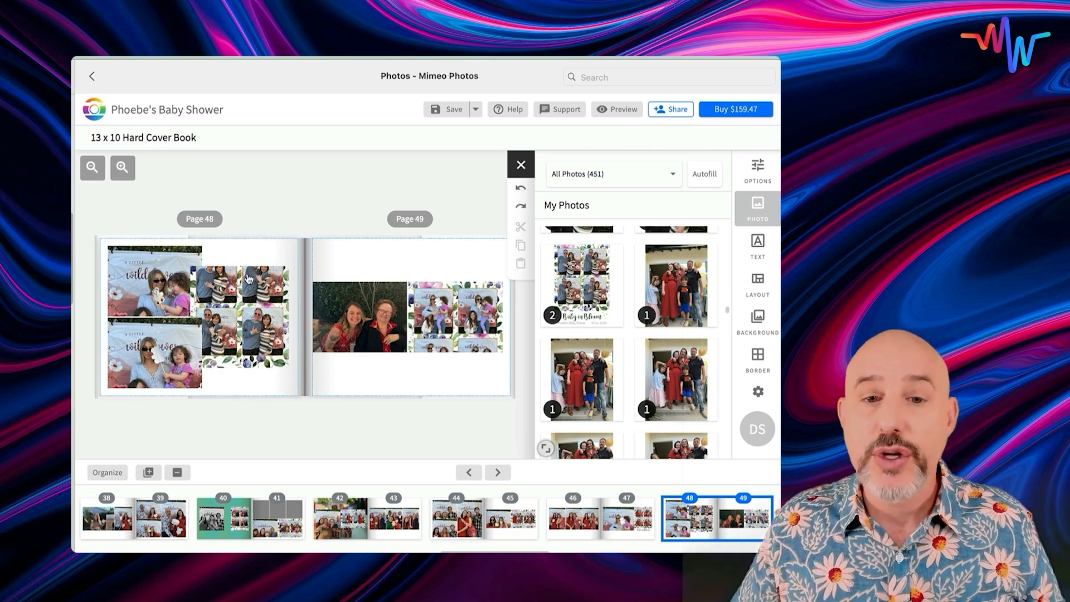
- Give the collage on page 48 the darkest gray border style, after trying the black one
{"action": "left_click", "coordinate": [244, 310]}
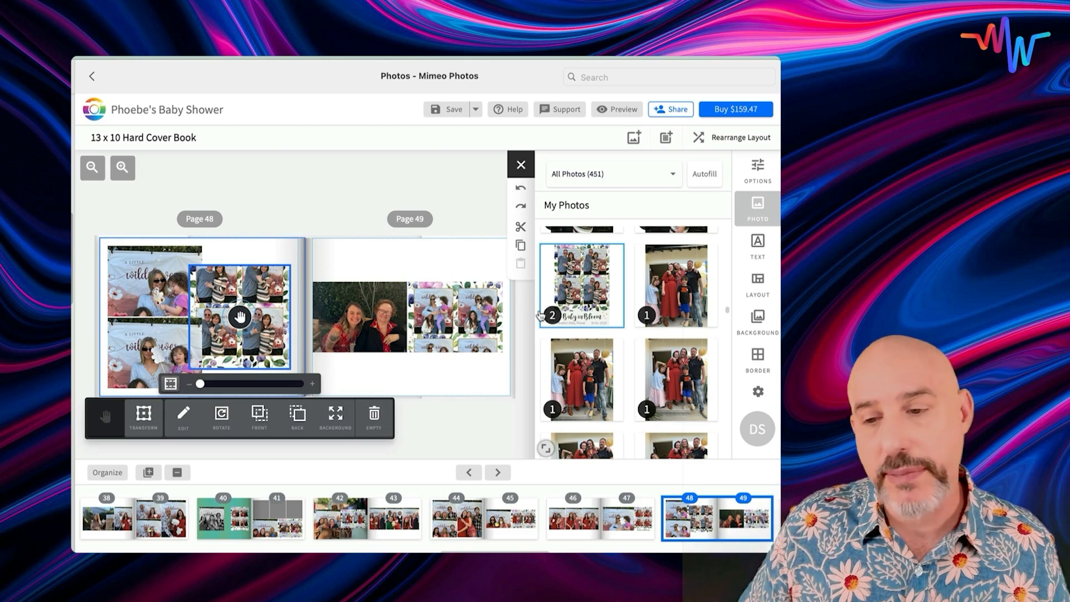
{"action": "left_click", "coordinate": [762, 355]}
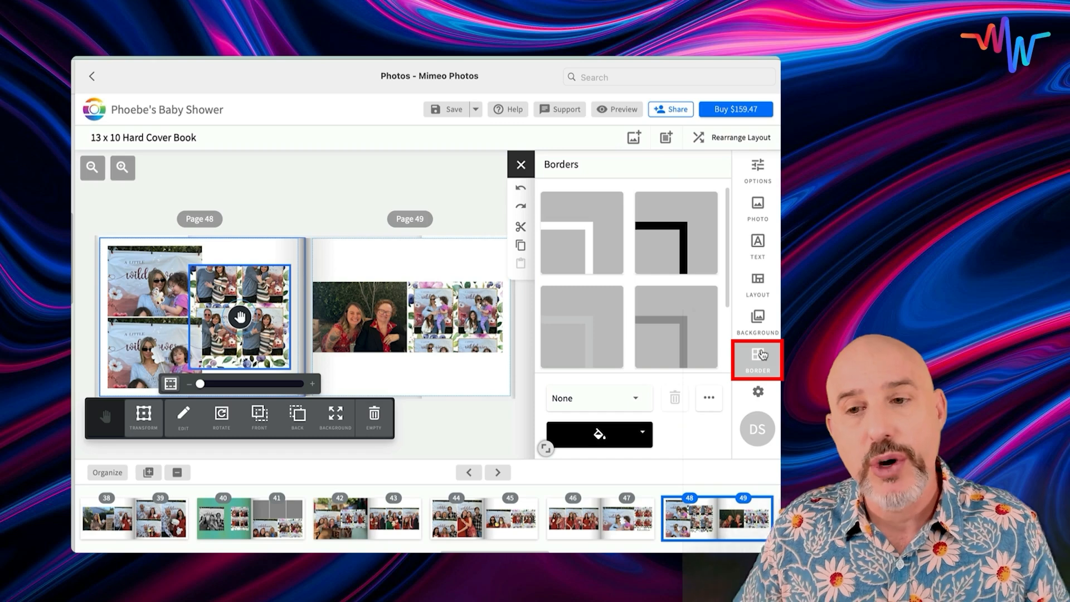
{"action": "left_click", "coordinate": [663, 226]}
{"action": "scroll", "coordinate": [663, 227], "scroll_direction": "down", "scroll_amount": 2}
{"action": "left_click", "coordinate": [687, 318]}
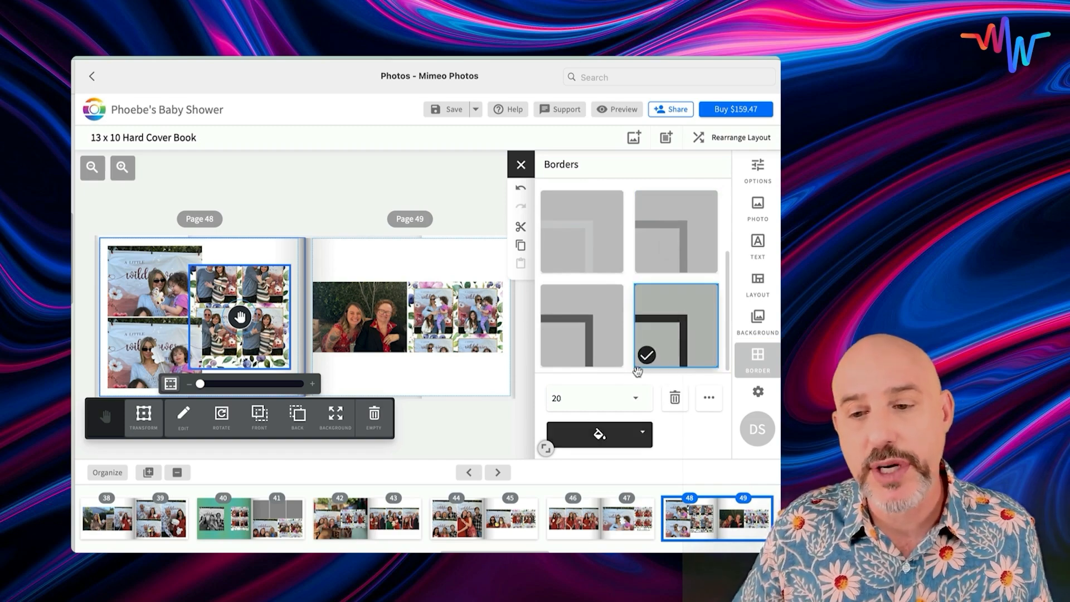
- Adjust the thickness of the collage's border and change the border color to yellow
{"action": "left_click", "coordinate": [632, 398]}
{"action": "left_click", "coordinate": [618, 482]}
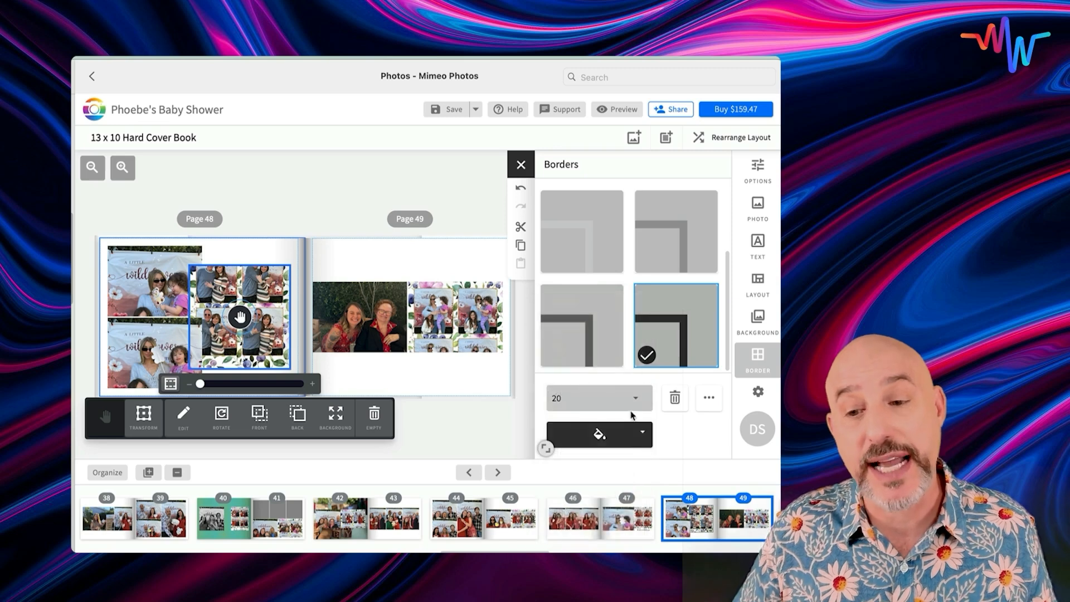
{"action": "left_click", "coordinate": [620, 435]}
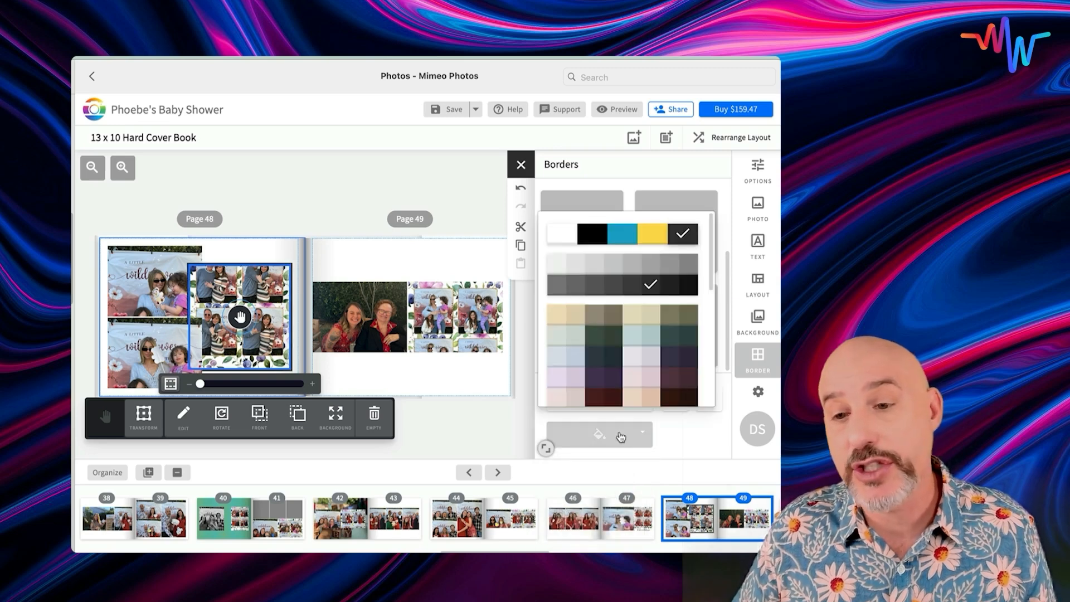
{"action": "left_click", "coordinate": [651, 234]}
{"action": "left_click", "coordinate": [358, 259]}
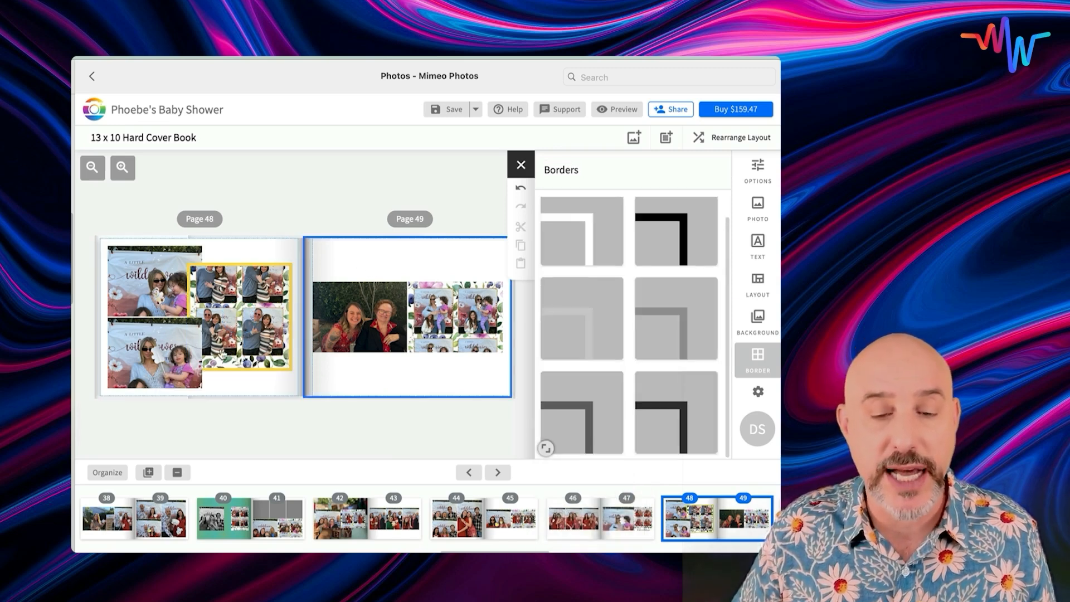
- Try to shift the collage image inside its yellow-bordered frame on page 48
{"action": "left_click", "coordinate": [441, 320]}
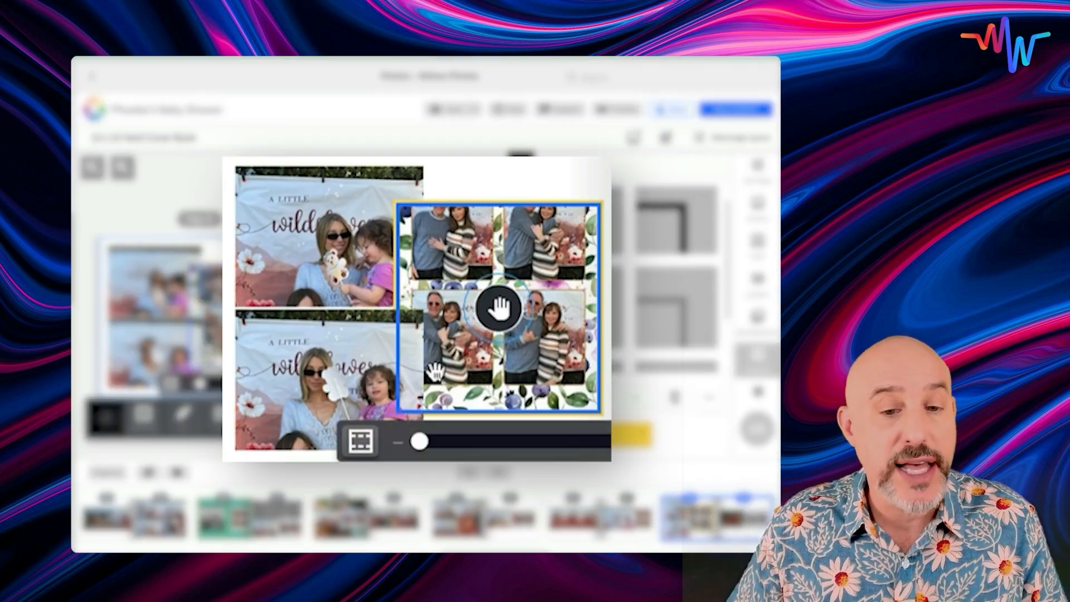
{"action": "key", "text": "super+bracketright"}
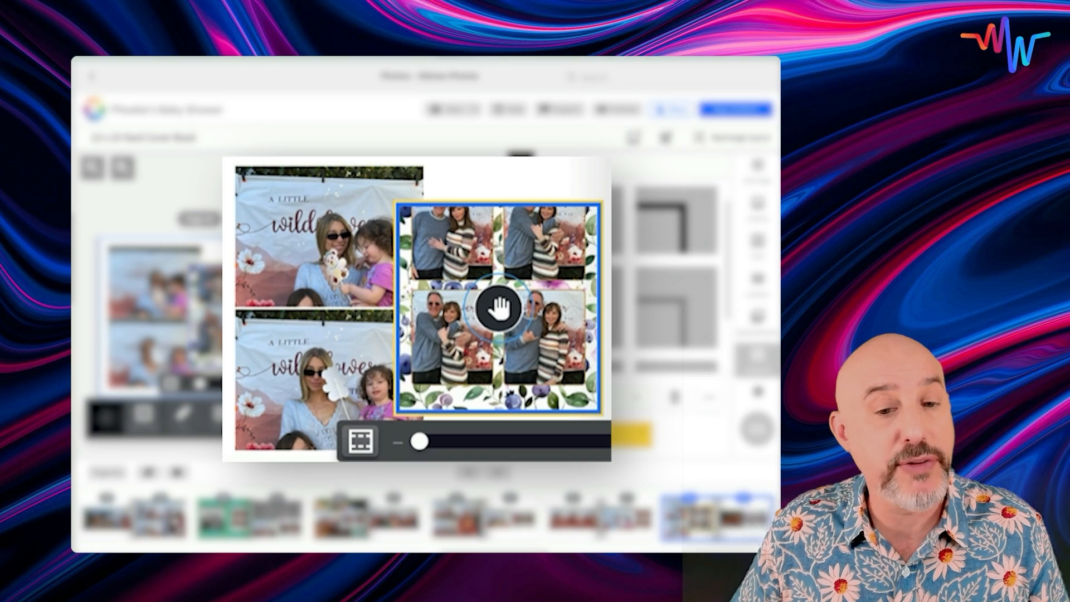
{"action": "left_click", "coordinate": [358, 259]}
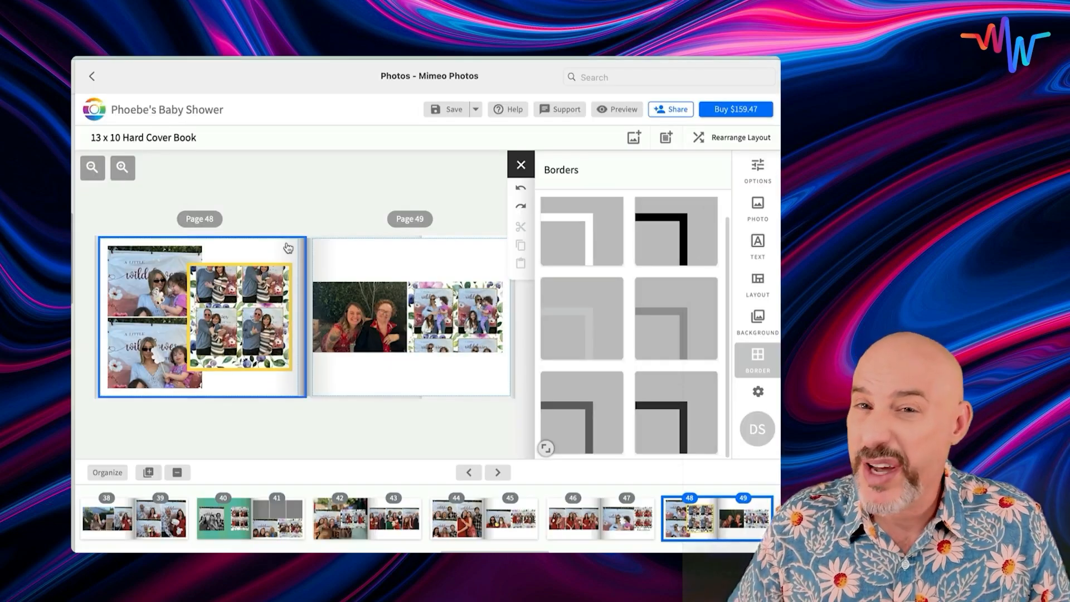
- Rearrange page 48's layout and apply the one-photo Spread layout that fills pages 48 and 49 with a single picture
{"action": "left_click", "coordinate": [739, 139]}
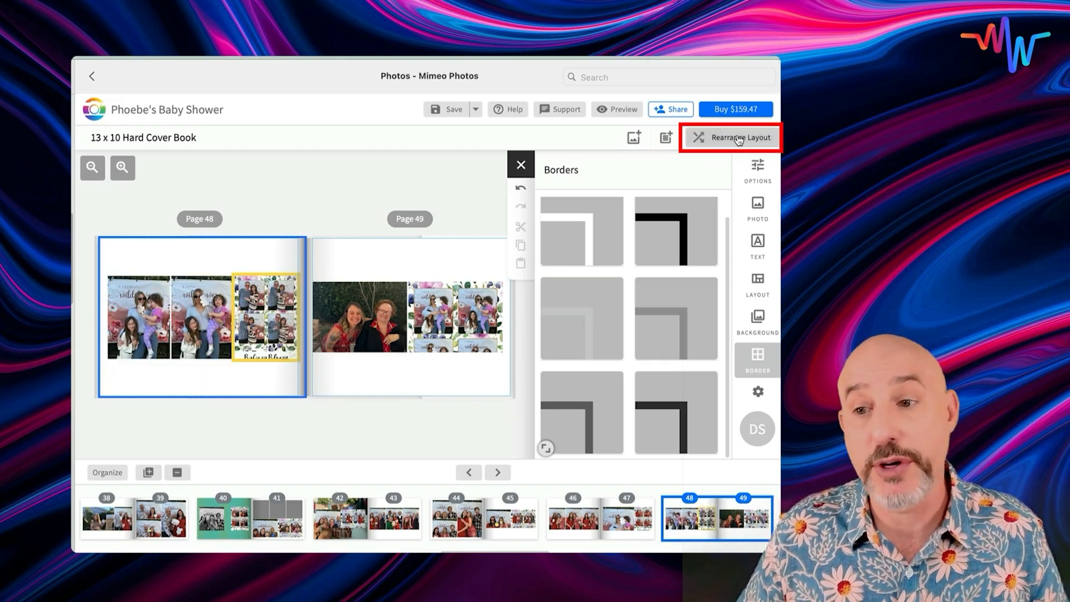
{"action": "left_click", "coordinate": [759, 281]}
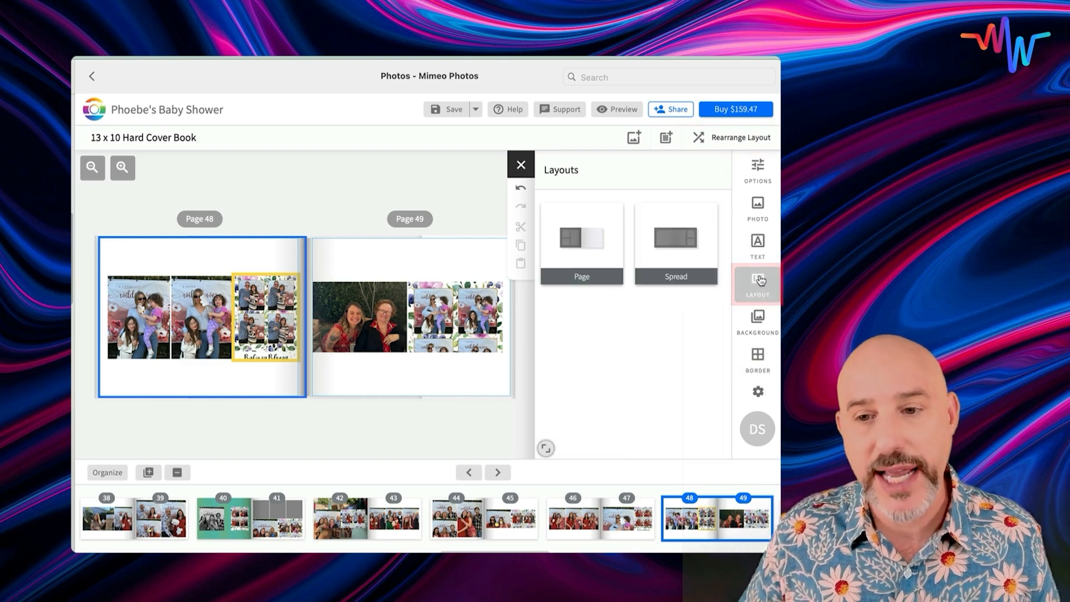
{"action": "left_click", "coordinate": [670, 257]}
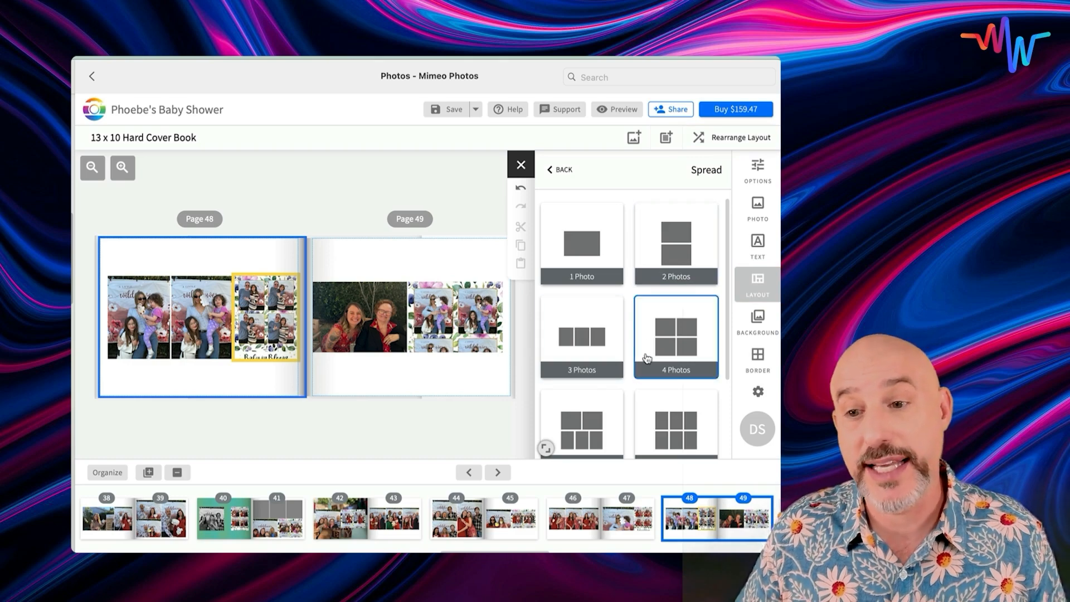
{"action": "scroll", "coordinate": [646, 357], "scroll_direction": "down", "scroll_amount": 1}
{"action": "scroll", "coordinate": [613, 241], "scroll_direction": "up", "scroll_amount": 1}
{"action": "left_click", "coordinate": [590, 243]}
{"action": "left_click", "coordinate": [577, 247]}
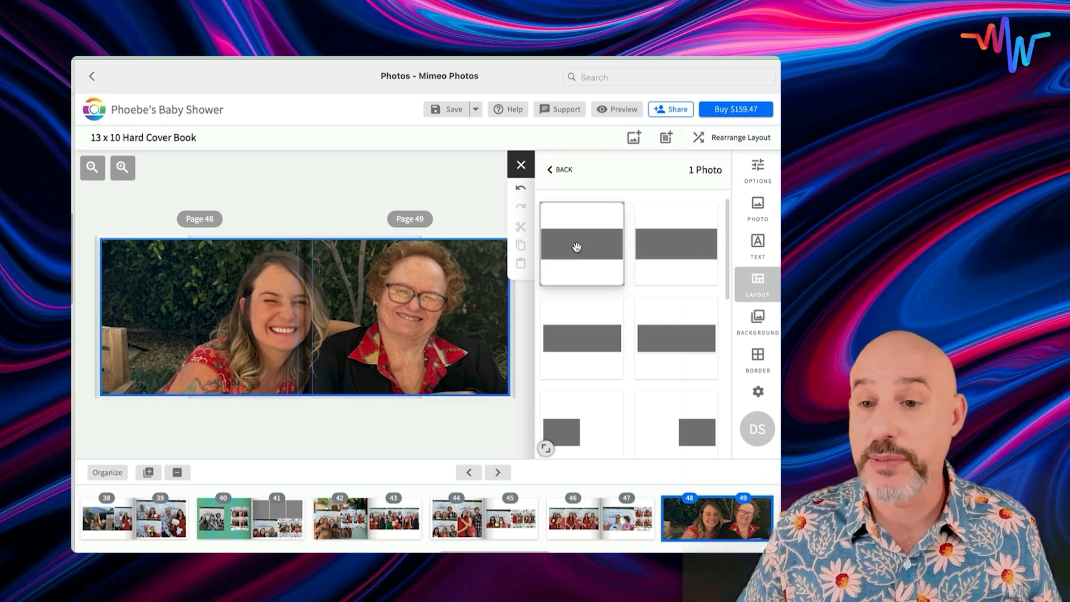
- Apply the one-photo Page layout with a full-height portrait frame along the outer edge to page 48, and close the layout choices
{"action": "left_click", "coordinate": [558, 170]}
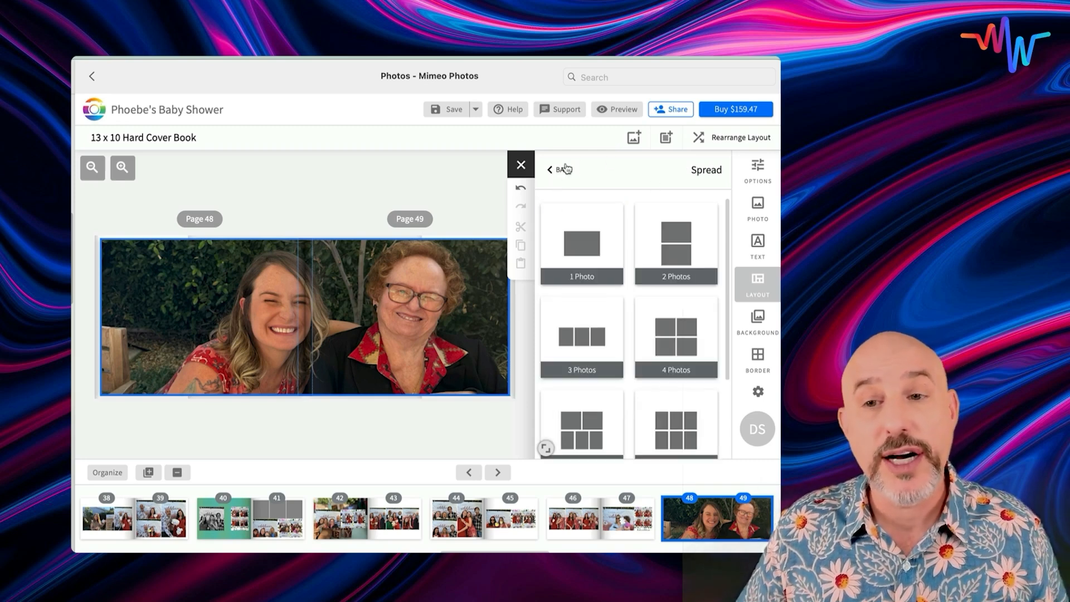
{"action": "left_click", "coordinate": [564, 168]}
{"action": "left_click", "coordinate": [597, 245]}
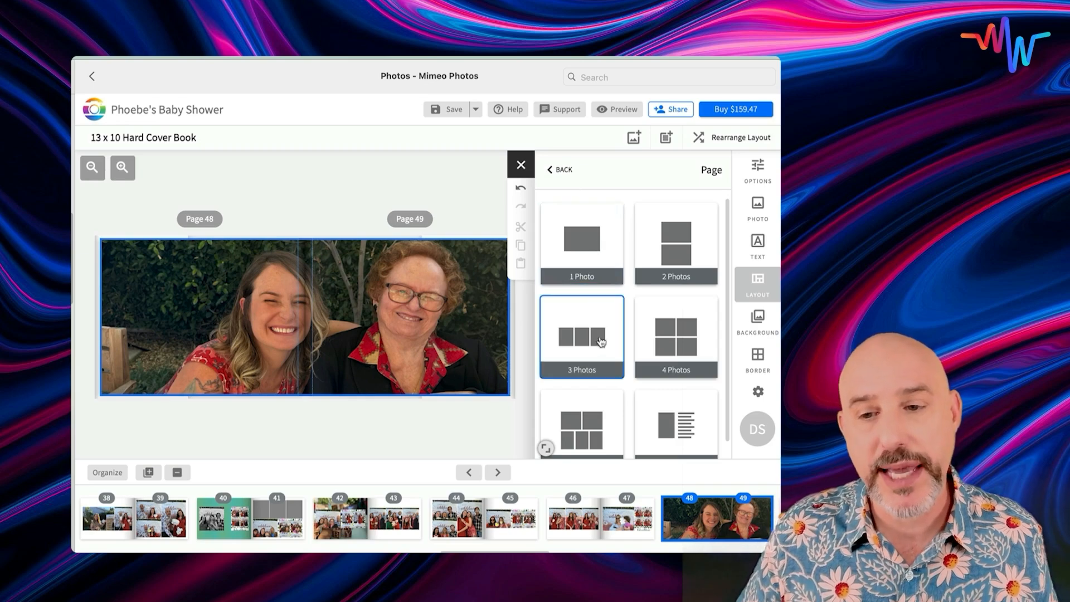
{"action": "left_click", "coordinate": [580, 248]}
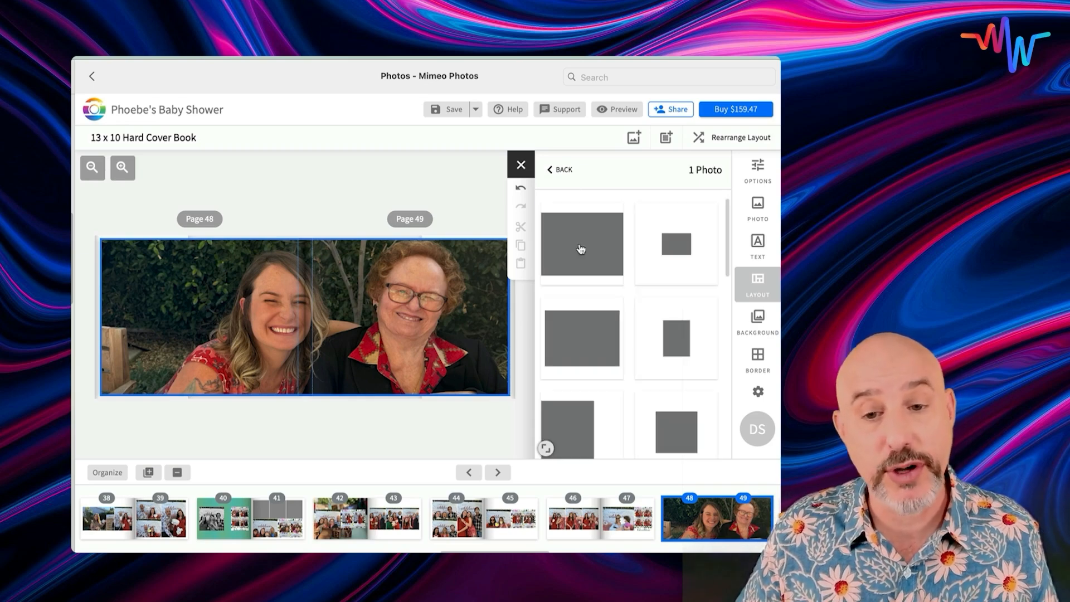
{"action": "left_click", "coordinate": [580, 428]}
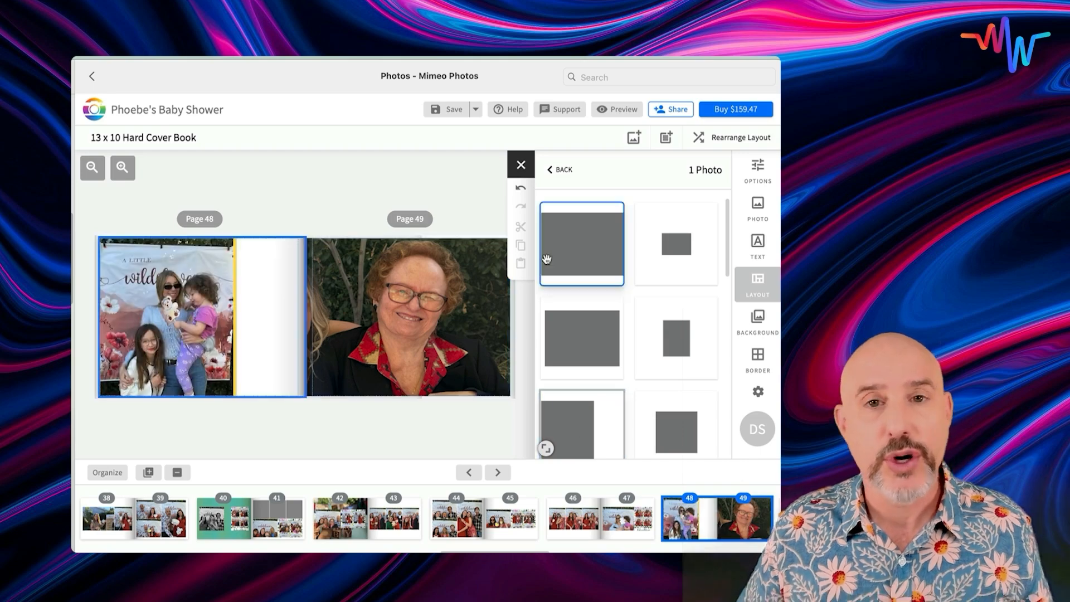
{"action": "left_click", "coordinate": [521, 165]}
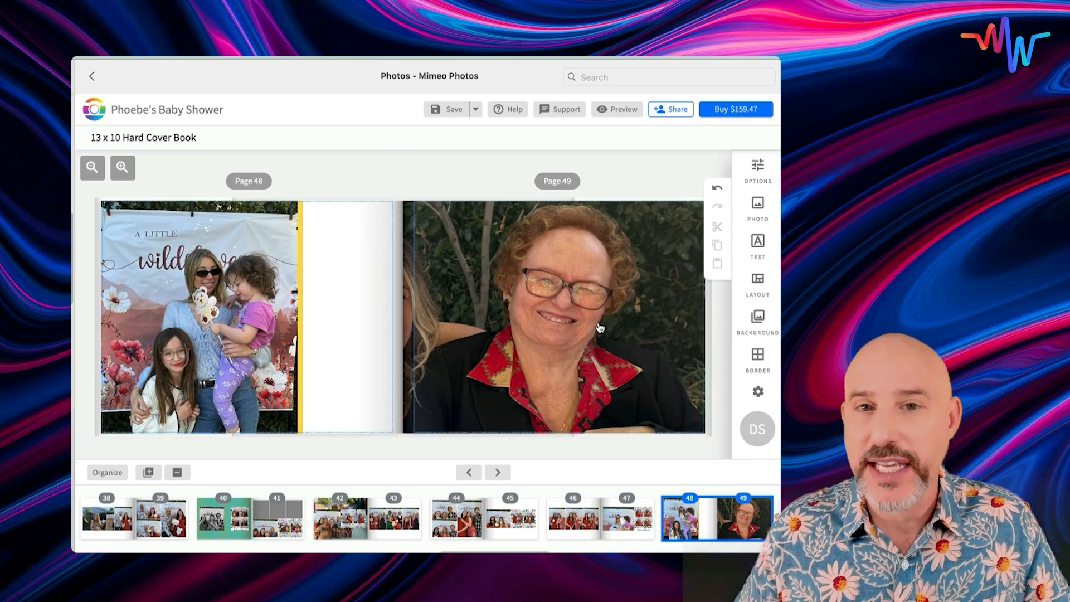
- Add a text box on page 49 reading "We are so excited for you" plus the honoree's first name, and set its size to 96
{"action": "left_click", "coordinate": [760, 245]}
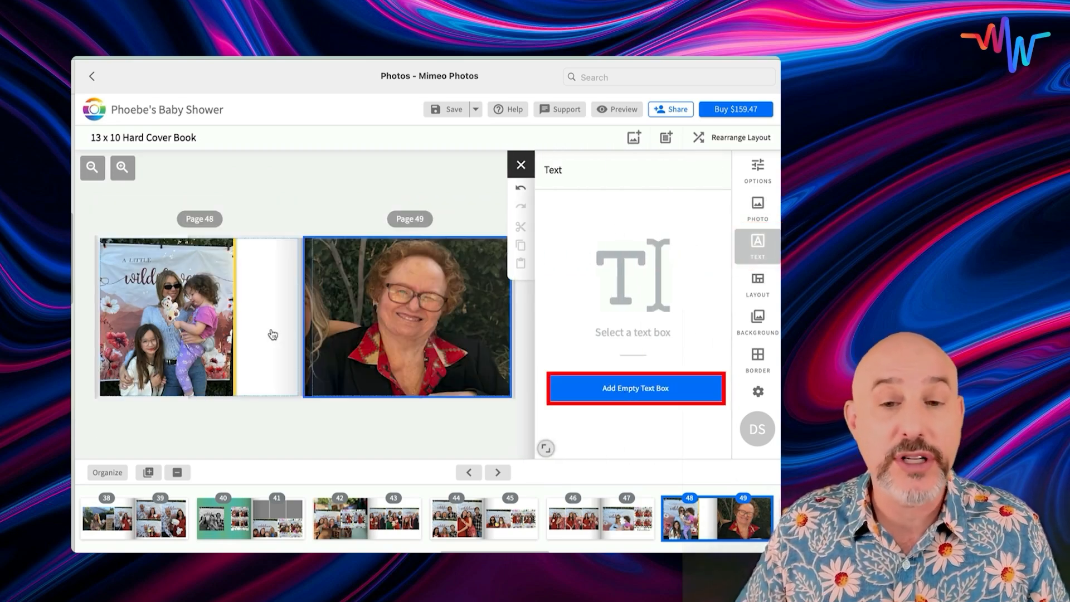
{"action": "left_click", "coordinate": [624, 388]}
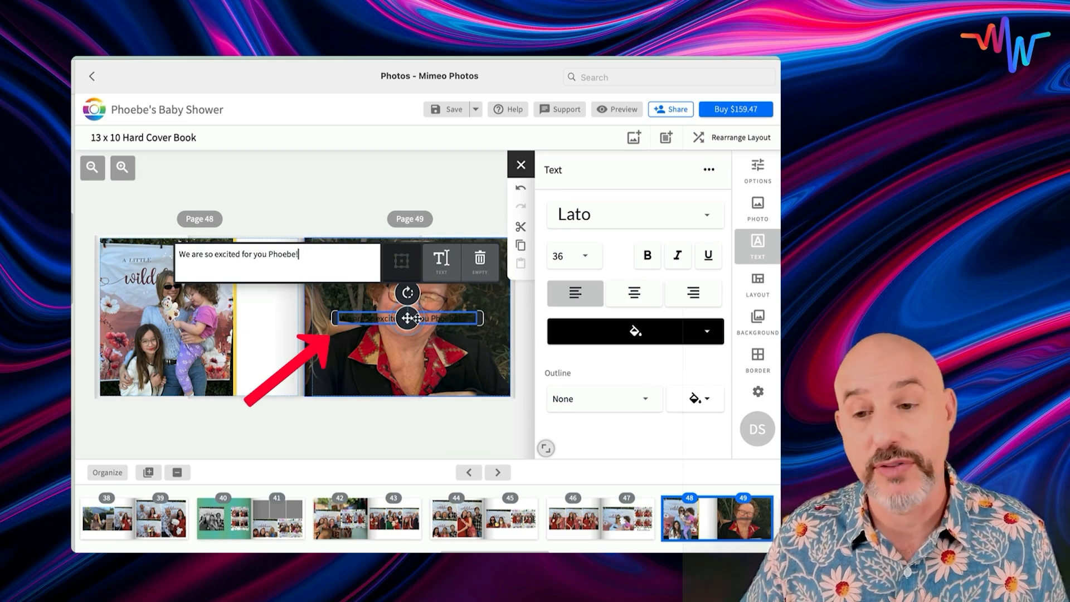
{"action": "left_click_drag", "start_coordinate": [302, 254], "coordinate": [167, 256]}
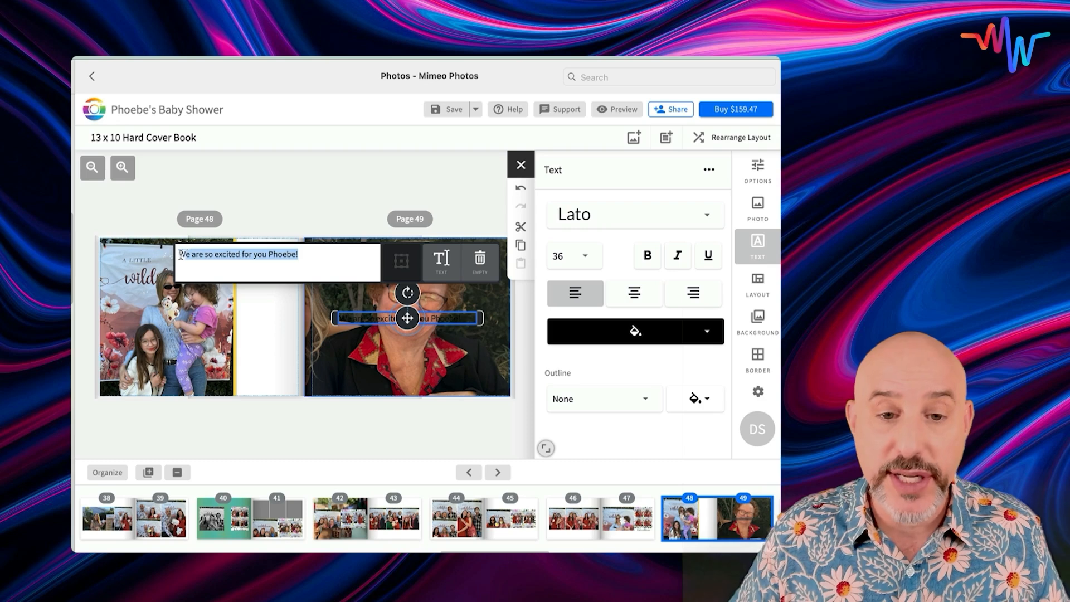
{"action": "left_click", "coordinate": [588, 254]}
{"action": "left_click", "coordinate": [577, 317]}
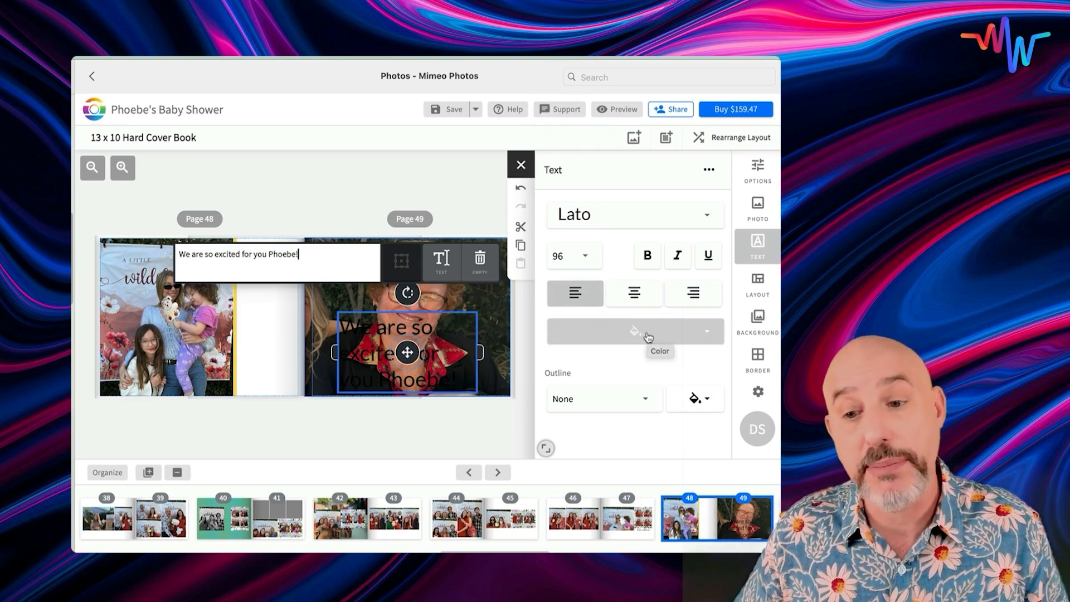
- Color the page 49 message white and set it in the Alegreya SC X Bold font with centered alignment
{"action": "left_click", "coordinate": [648, 337]}
{"action": "left_click", "coordinate": [568, 372]}
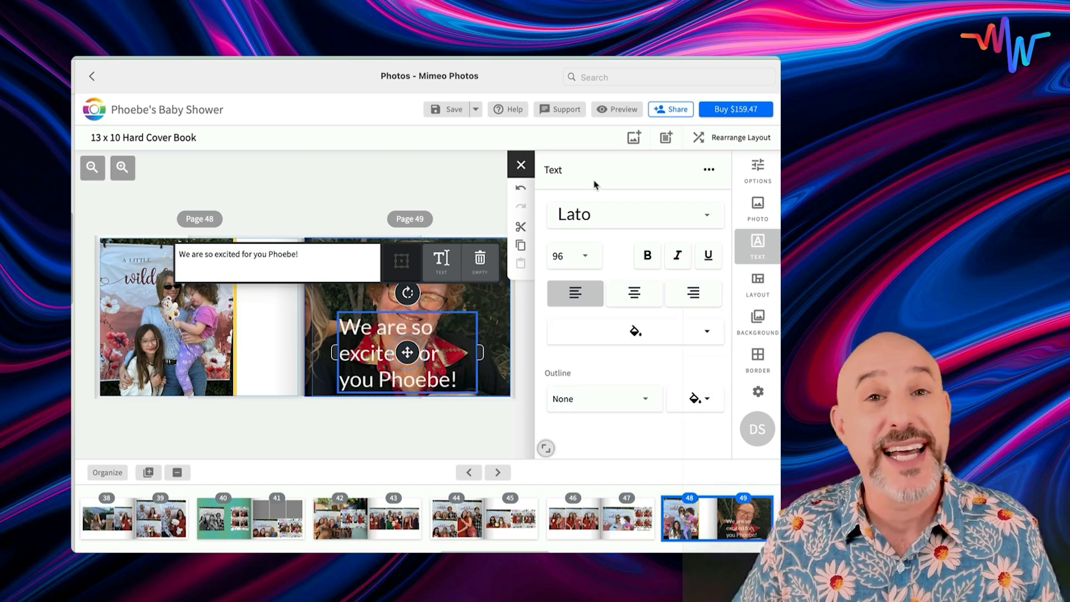
{"action": "left_click", "coordinate": [581, 215]}
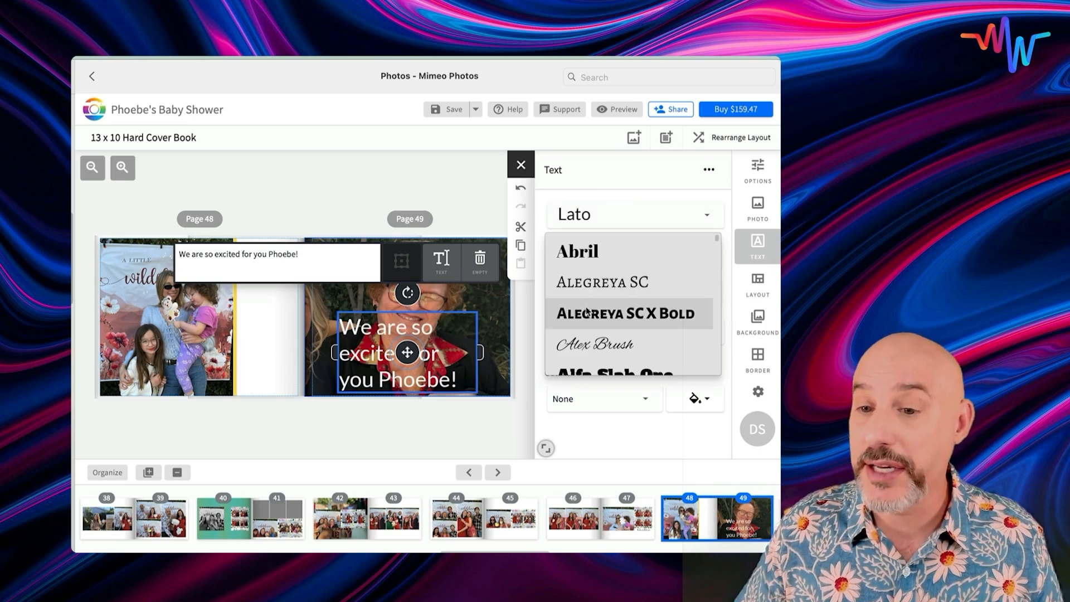
{"action": "left_click", "coordinate": [587, 315]}
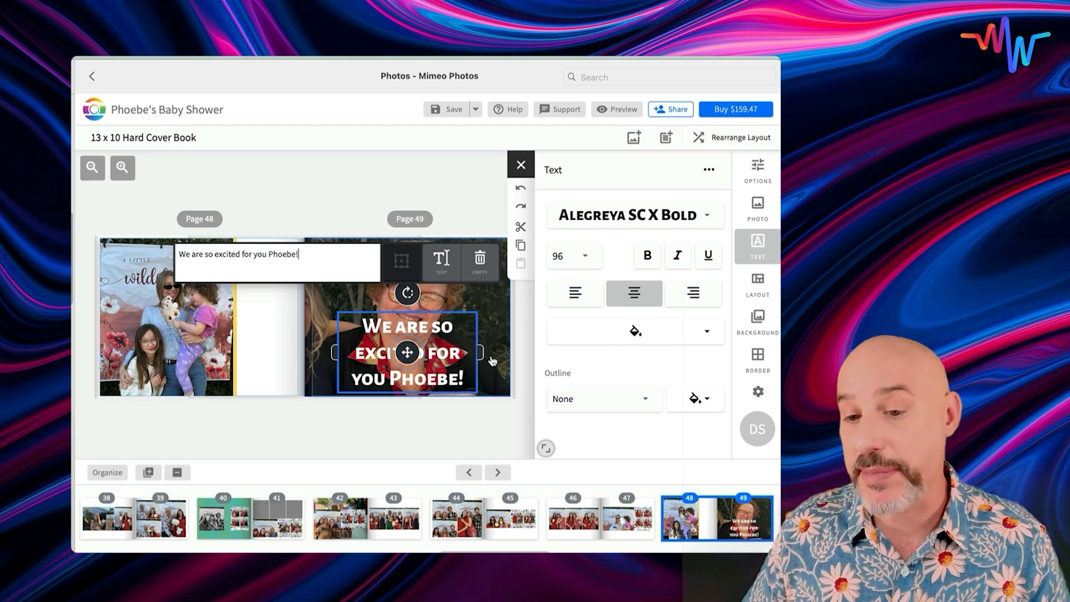
- Widen the message's text box to about the full width of page 49 and move it down to the page's lower edge
{"action": "left_click_drag", "start_coordinate": [482, 354], "coordinate": [514, 357]}
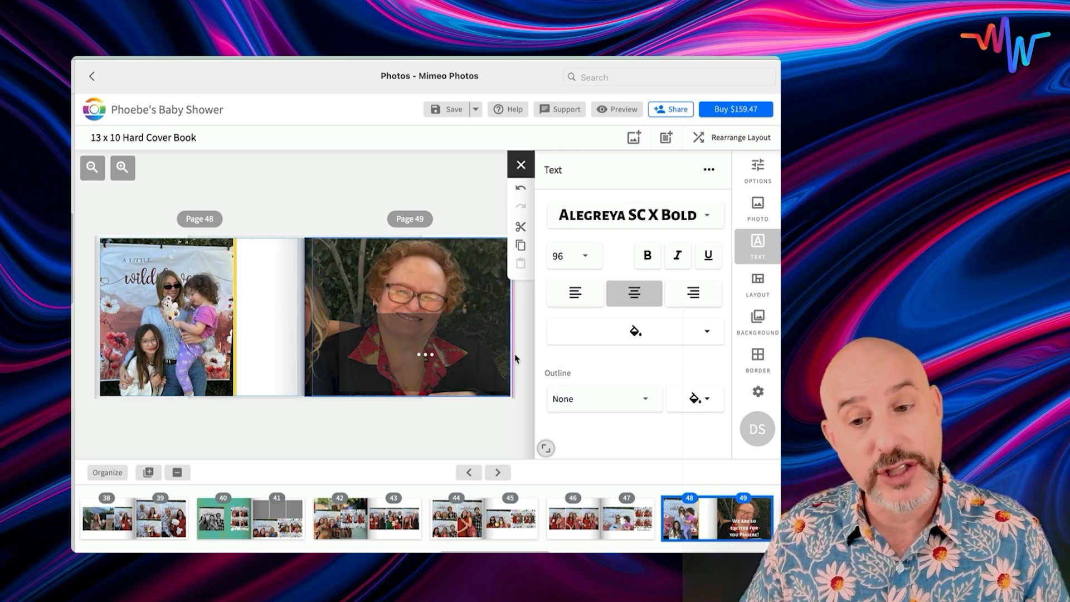
{"action": "left_click_drag", "start_coordinate": [330, 341], "coordinate": [293, 340]}
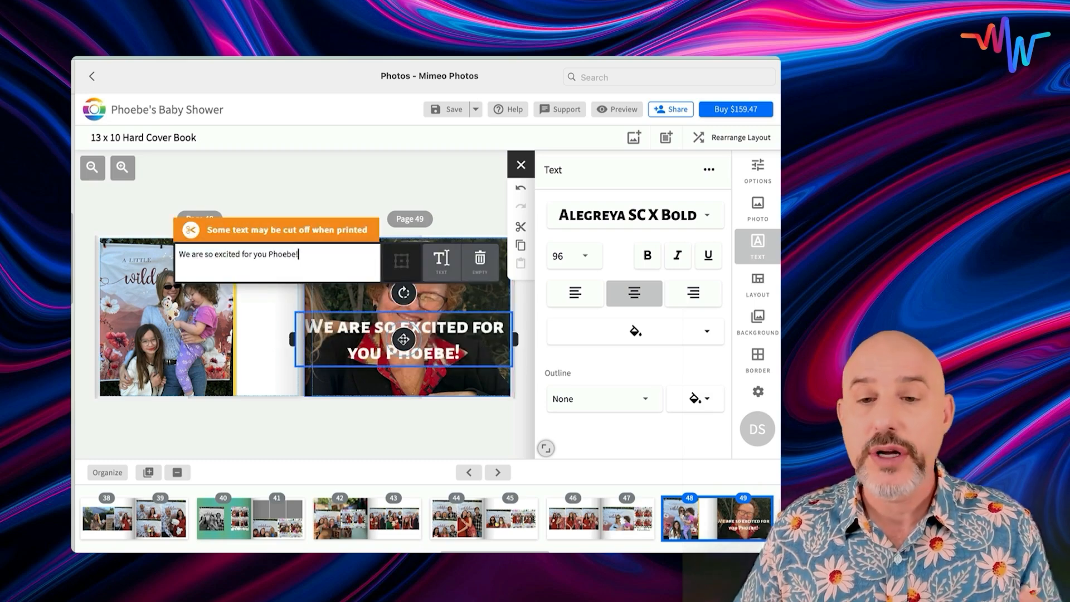
{"action": "left_click_drag", "start_coordinate": [403, 349], "coordinate": [404, 362]}
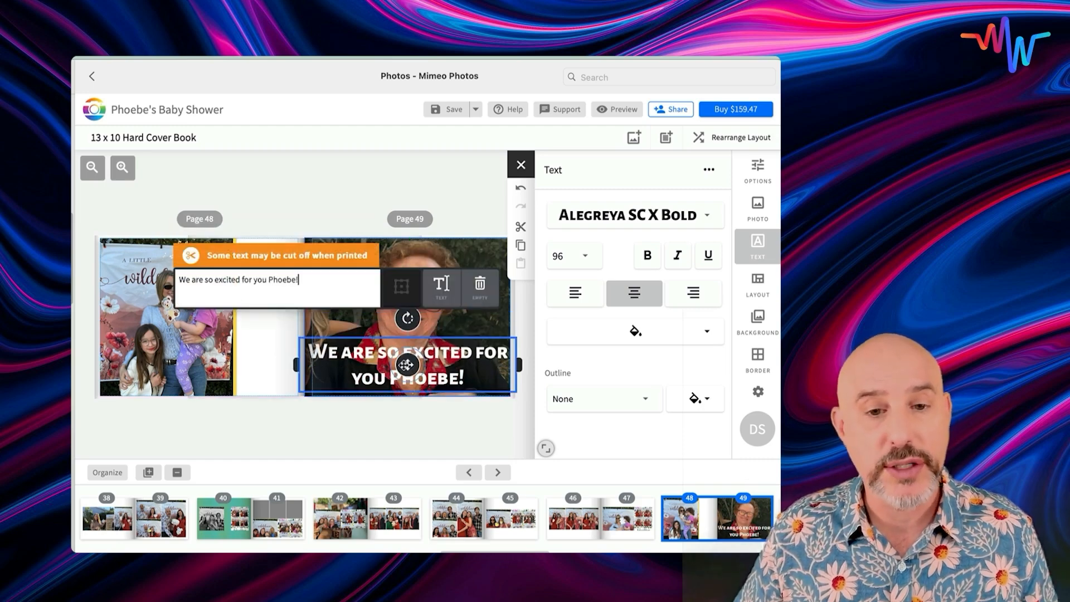
{"action": "left_click", "coordinate": [480, 421]}
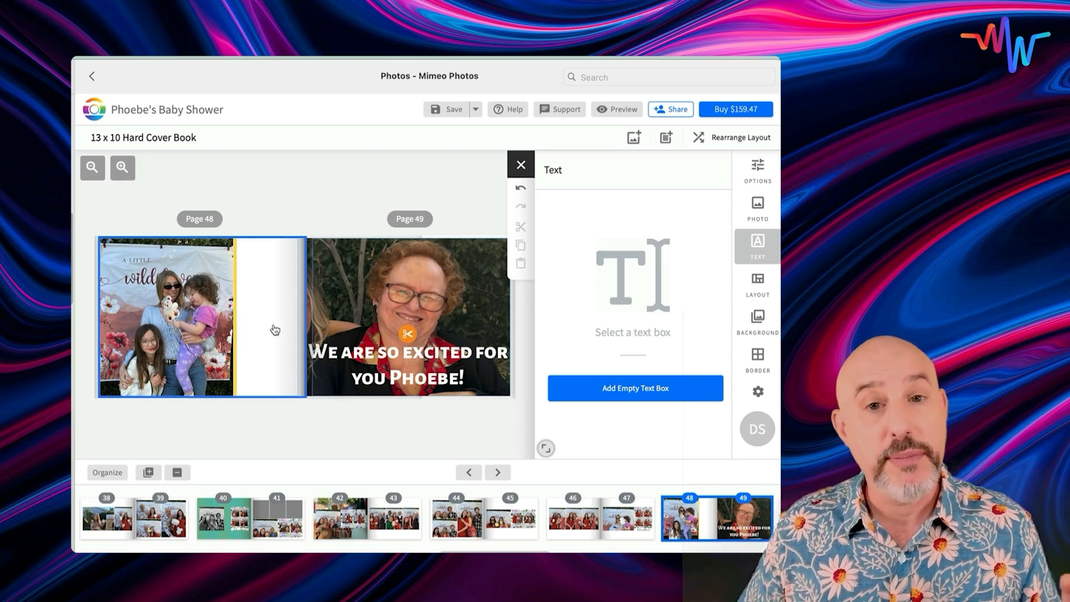
- Apply the With Text page layout with a single centered portrait photo above a caption line to page 48
{"action": "left_click", "coordinate": [764, 286]}
{"action": "left_click", "coordinate": [595, 243]}
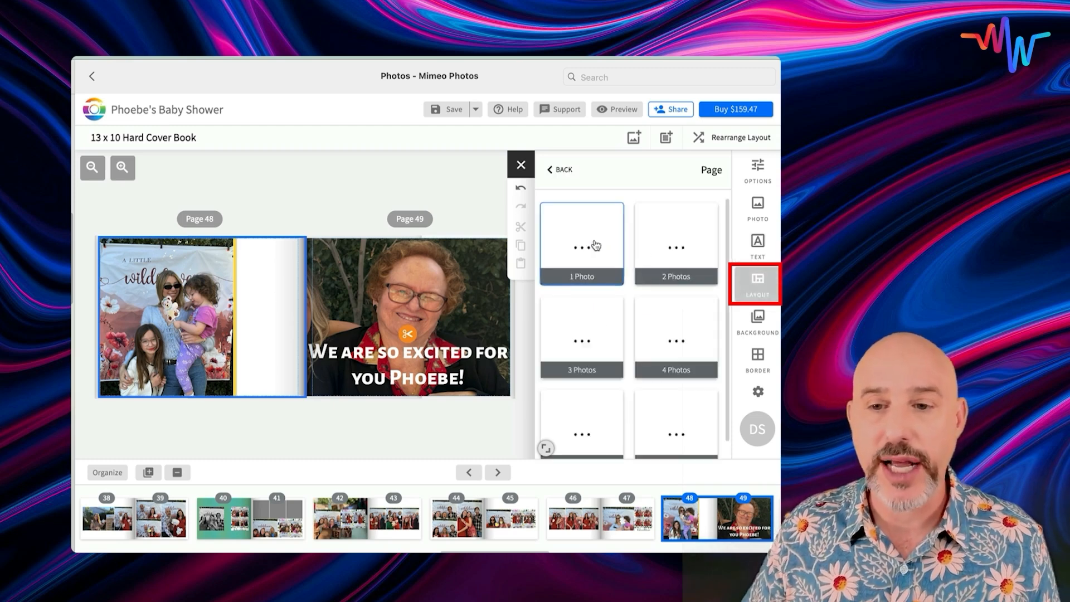
{"action": "scroll", "coordinate": [609, 315], "scroll_direction": "down", "scroll_amount": 1}
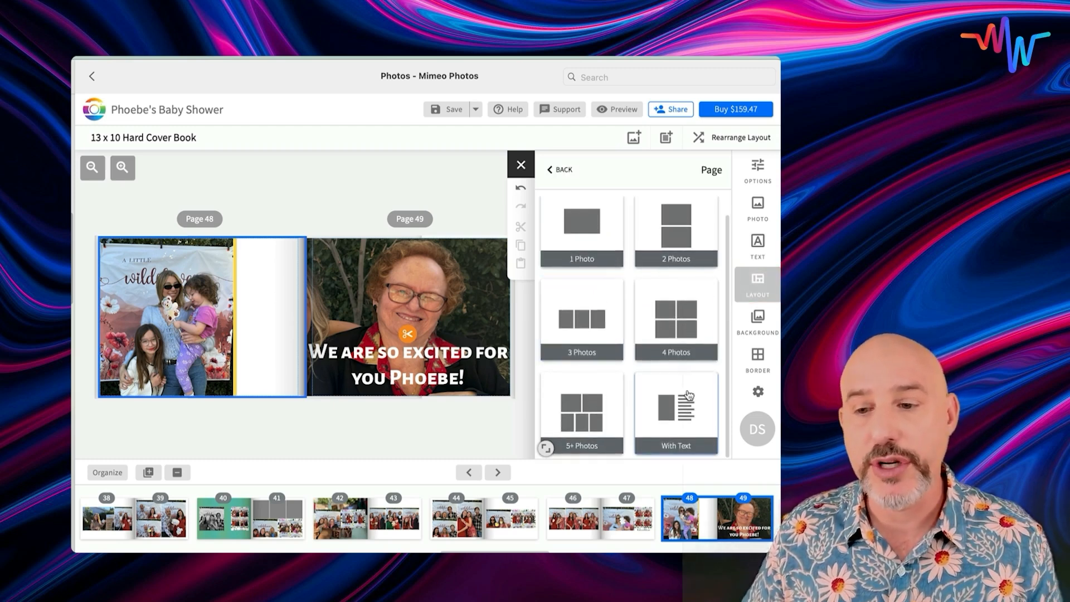
{"action": "left_click", "coordinate": [684, 406]}
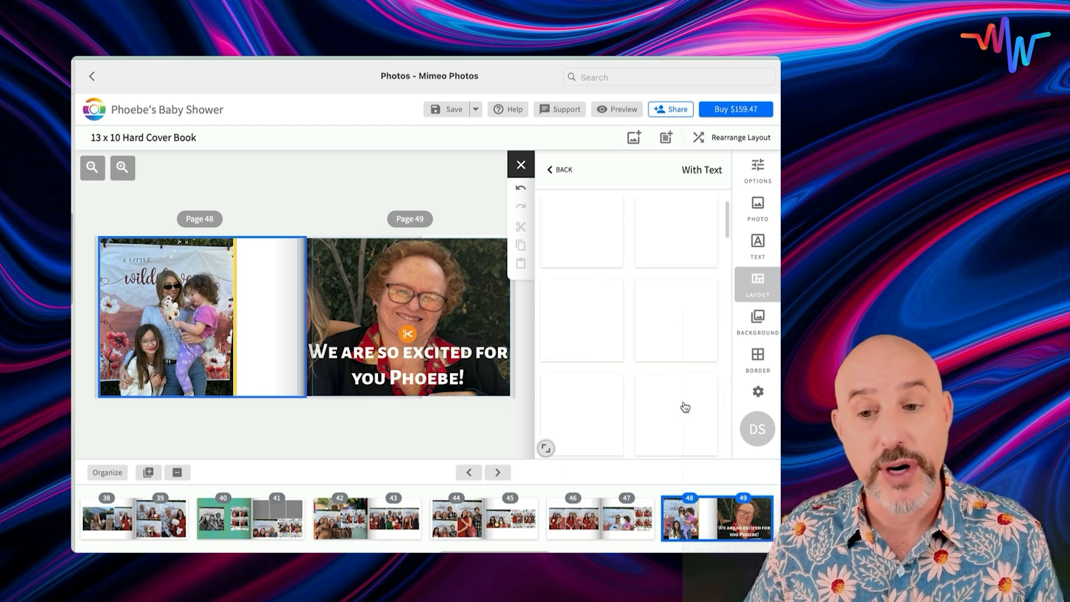
{"action": "scroll", "coordinate": [665, 321], "scroll_direction": "down", "scroll_amount": 5}
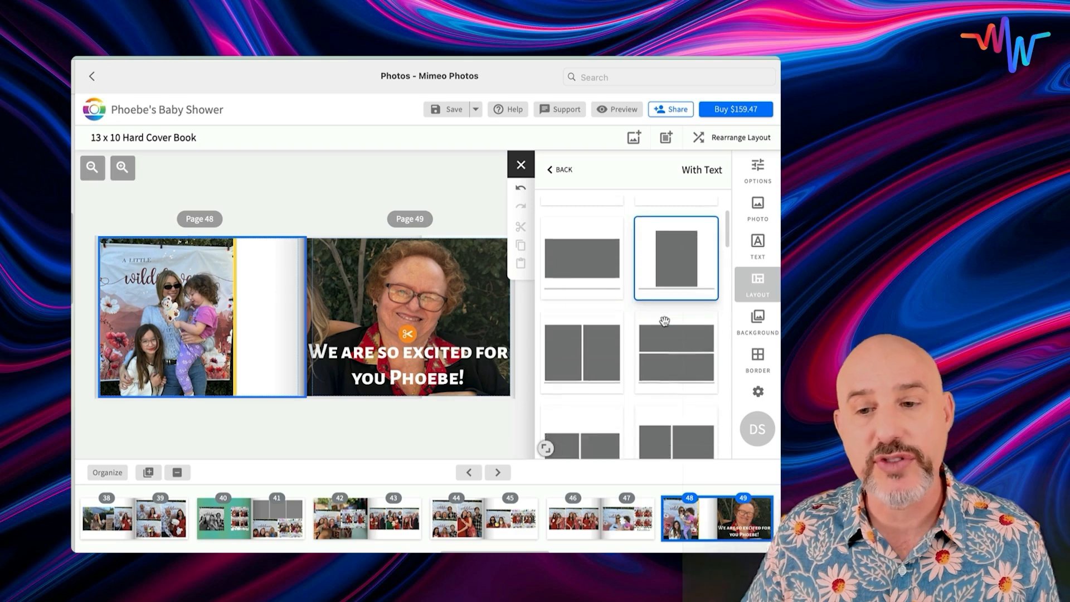
{"action": "scroll", "coordinate": [664, 321], "scroll_direction": "down", "scroll_amount": 2}
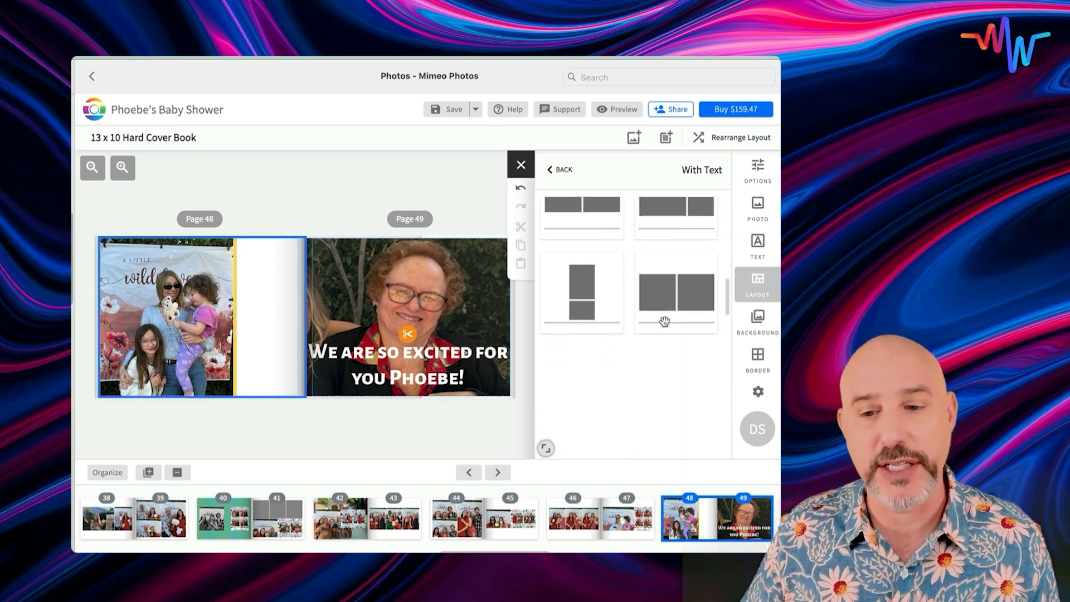
{"action": "scroll", "coordinate": [665, 321], "scroll_direction": "up", "scroll_amount": 10}
{"action": "left_click", "coordinate": [658, 330]}
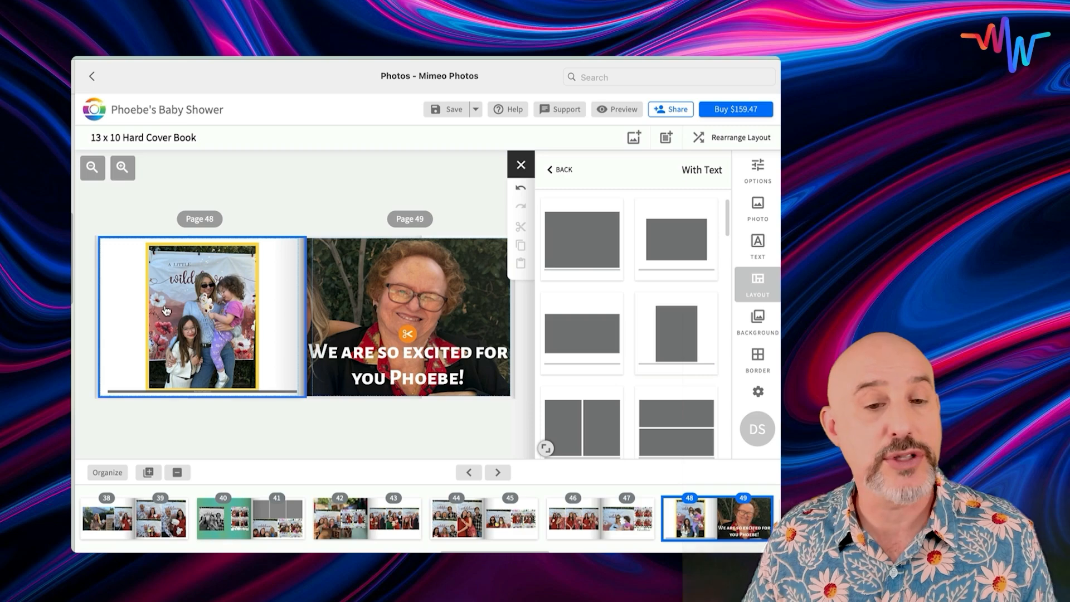
- Add a text box on page 48 reading "We love you" plus the honoree's first name, in Alex Brush at size 48
{"action": "left_click", "coordinate": [758, 244]}
{"action": "left_click", "coordinate": [282, 340]}
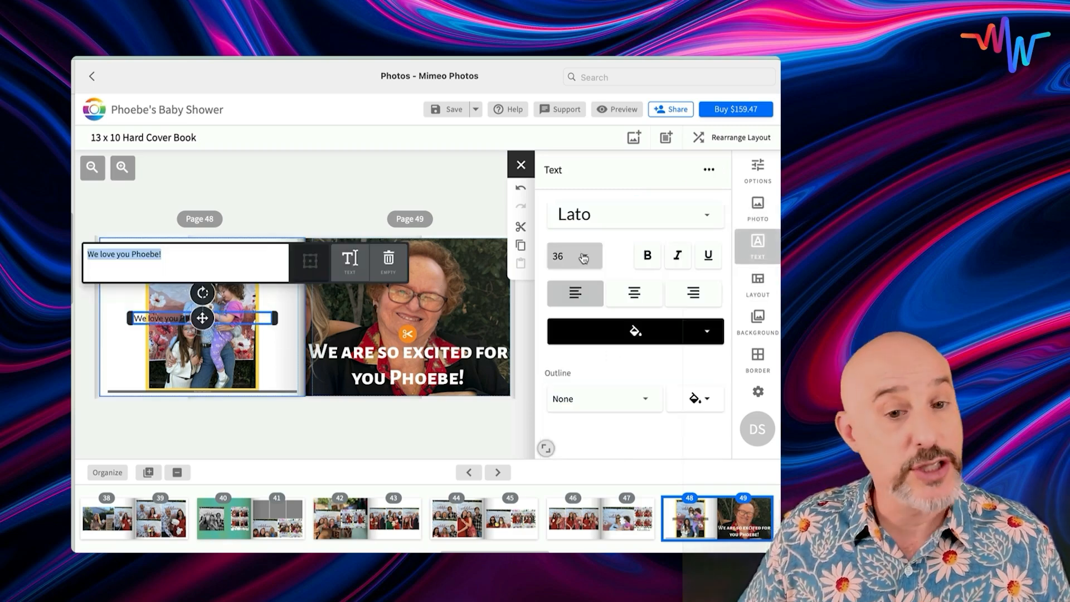
{"action": "left_click", "coordinate": [597, 215]}
{"action": "left_click", "coordinate": [595, 343]}
{"action": "left_click", "coordinate": [565, 256]}
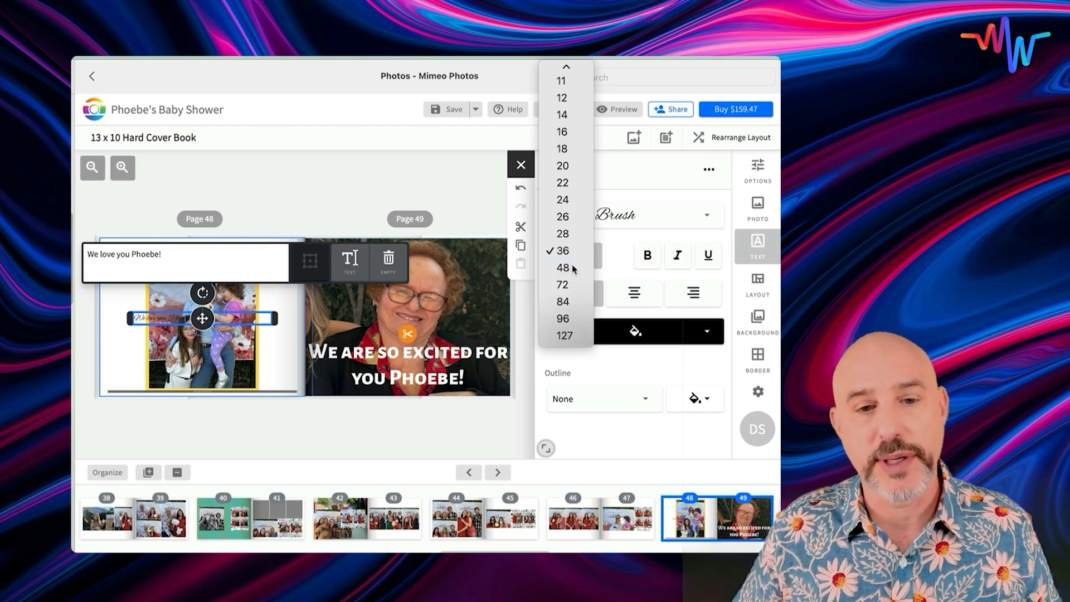
{"action": "left_click", "coordinate": [562, 266]}
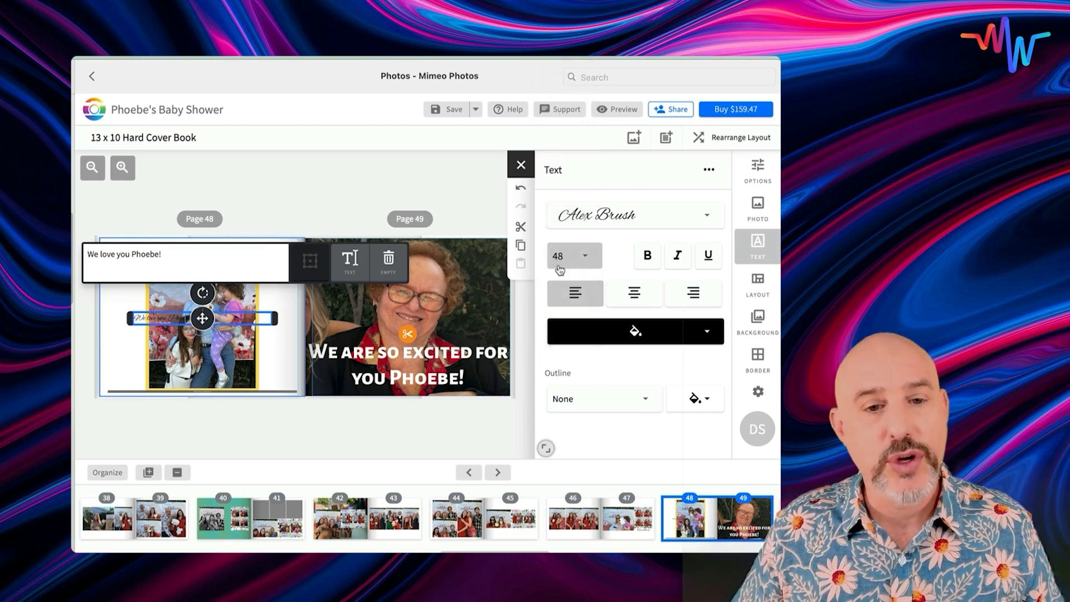
- Narrow page 48's text box, center its text and place it in the upper outer margin beside the photo
{"action": "left_click", "coordinate": [287, 342]}
{"action": "left_click", "coordinate": [206, 322]}
{"action": "left_click_drag", "start_coordinate": [202, 320], "coordinate": [131, 310]}
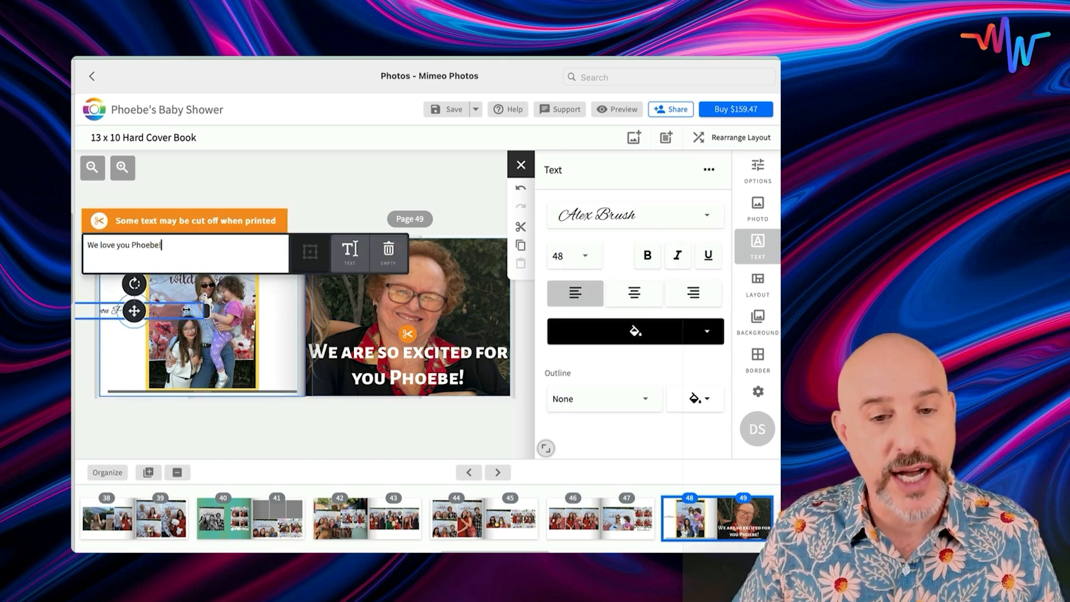
{"action": "left_click_drag", "start_coordinate": [211, 307], "coordinate": [130, 303]}
{"action": "left_click_drag", "start_coordinate": [120, 309], "coordinate": [123, 274]}
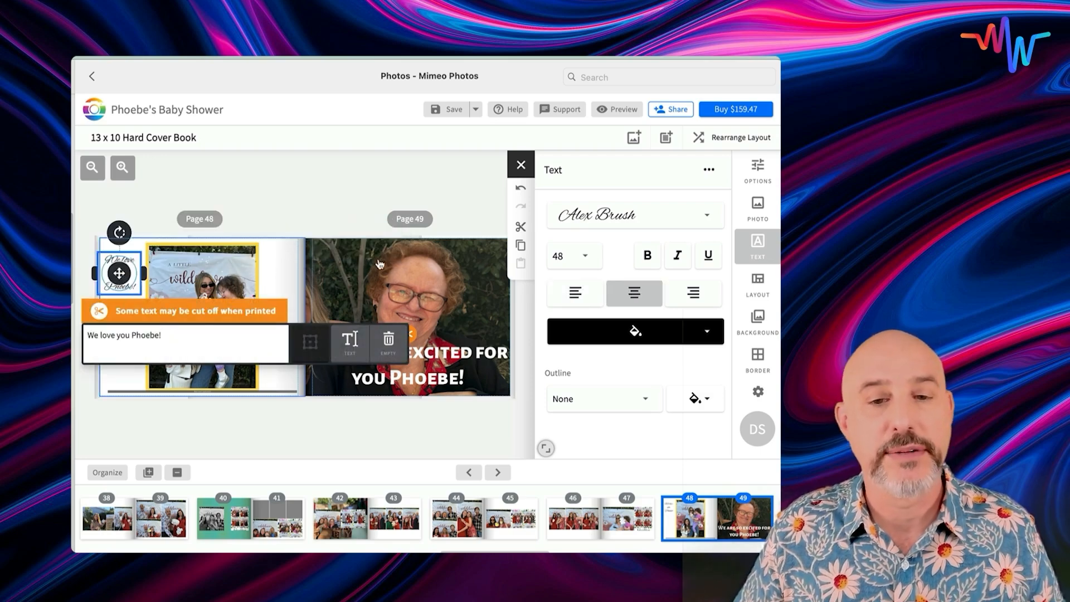
{"action": "left_click", "coordinate": [274, 264]}
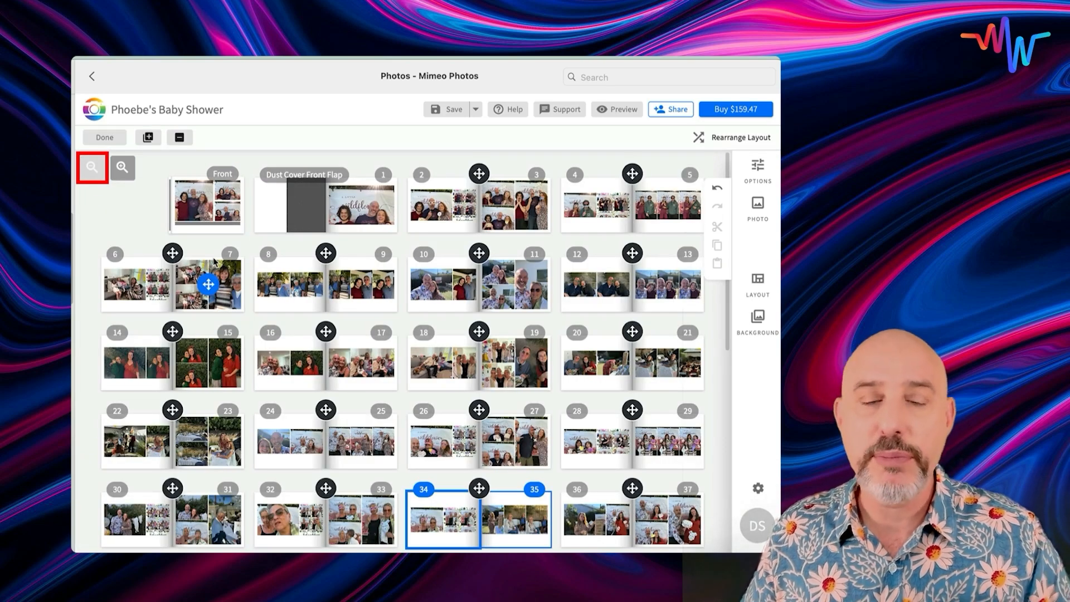
- Change the book's theme to the green-covered Travel Shots | 22 Photos Min. and accept that existing layouts may be affected
{"action": "scroll", "coordinate": [216, 262], "scroll_direction": "down", "scroll_amount": 1}
{"action": "scroll", "coordinate": [215, 262], "scroll_direction": "down", "scroll_amount": 2}
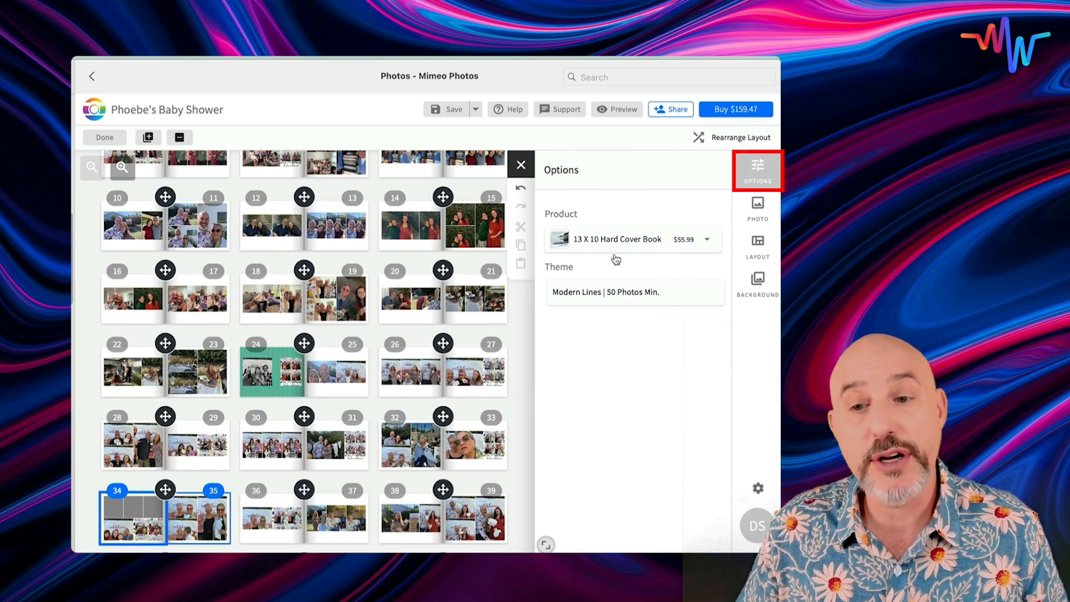
{"action": "left_click", "coordinate": [597, 293]}
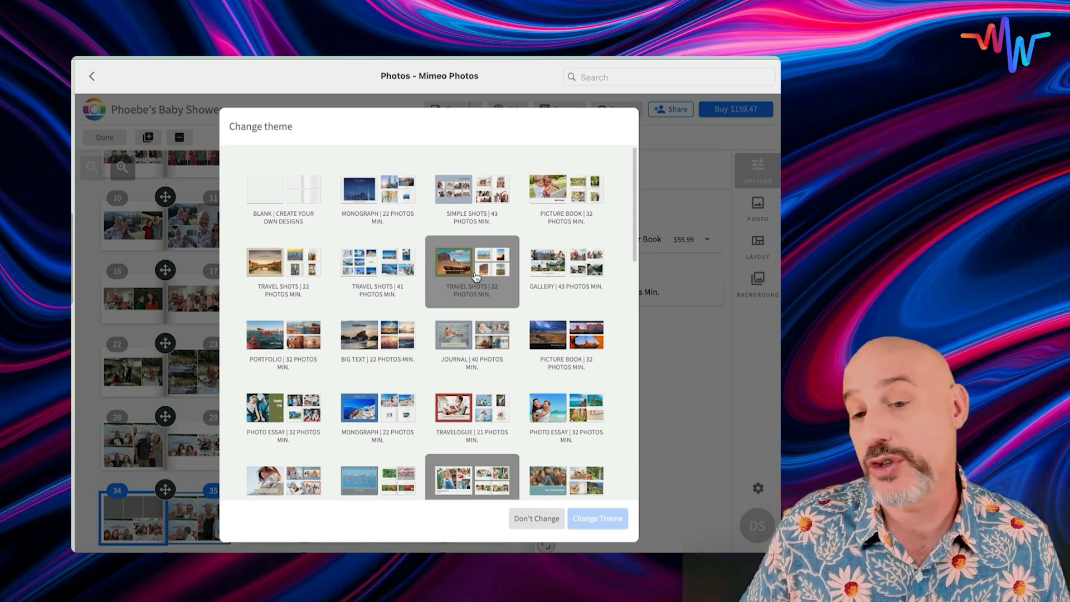
{"action": "left_click", "coordinate": [476, 276]}
{"action": "left_click", "coordinate": [601, 519]}
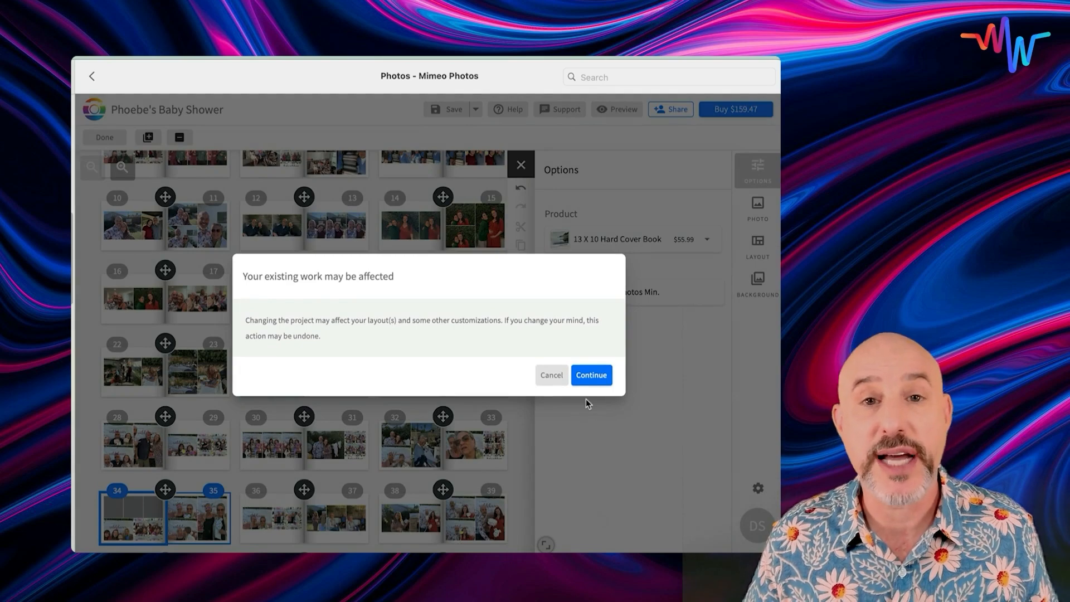
{"action": "left_click", "coordinate": [592, 376]}
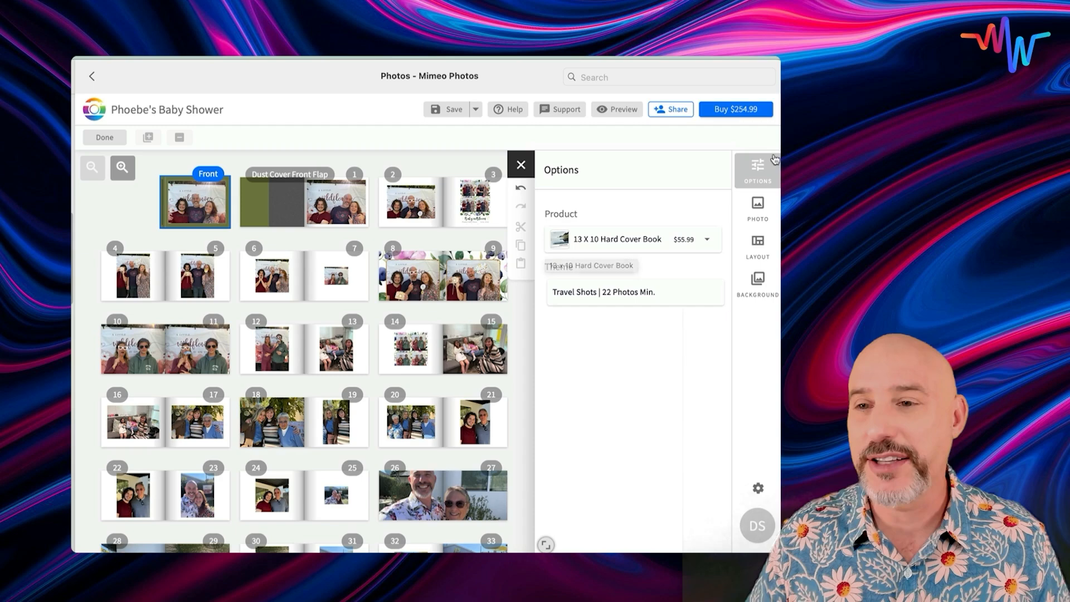
- Start buying the book: acknowledge the print warnings, add it to the cart and select a shipping address
{"action": "left_click", "coordinate": [732, 111]}
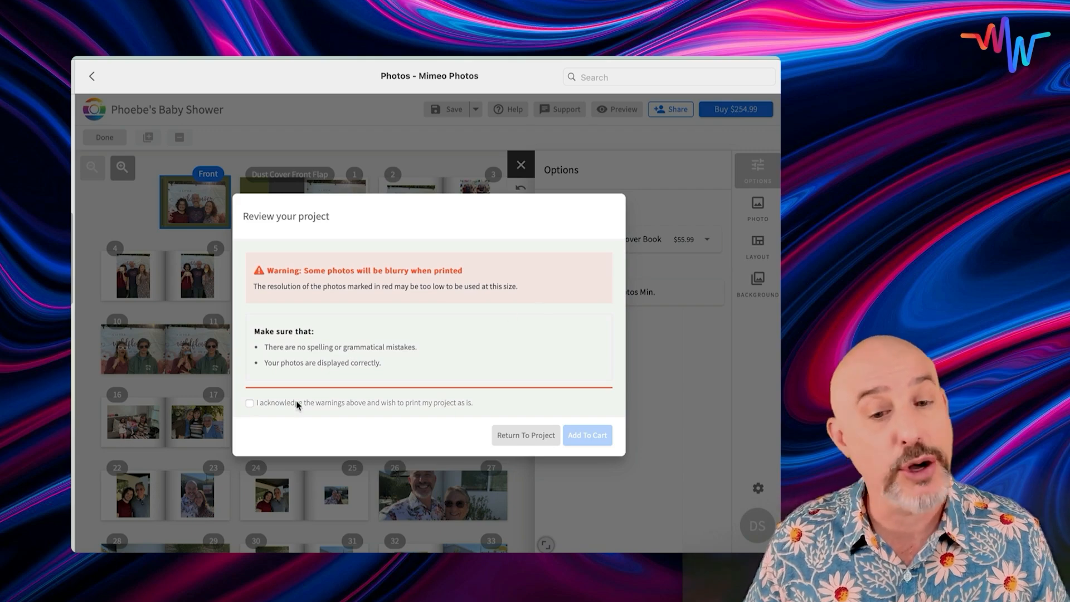
{"action": "left_click", "coordinate": [249, 404]}
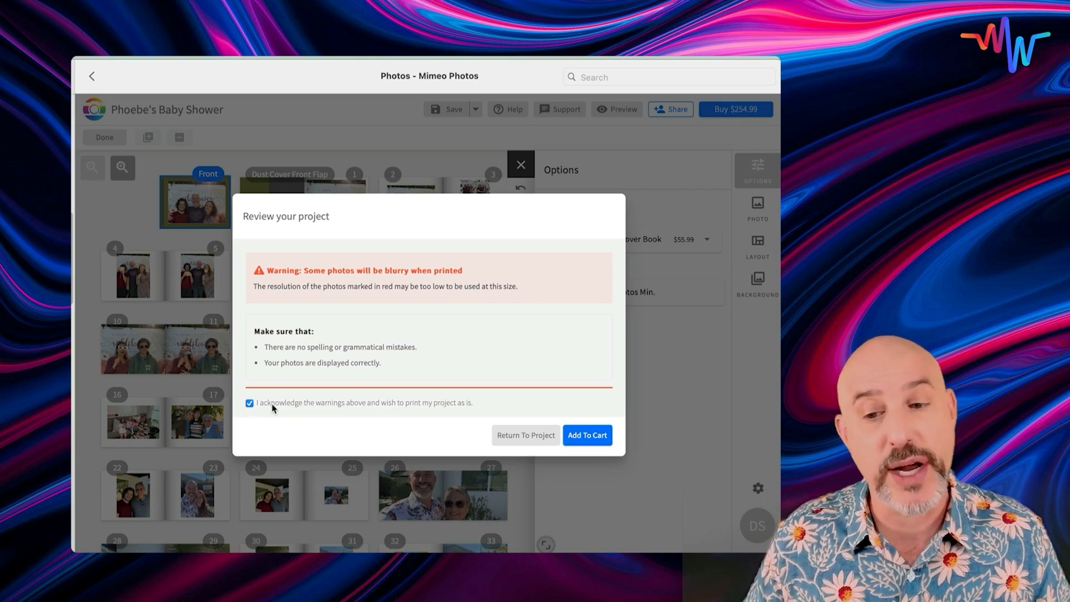
{"action": "left_click", "coordinate": [592, 436]}
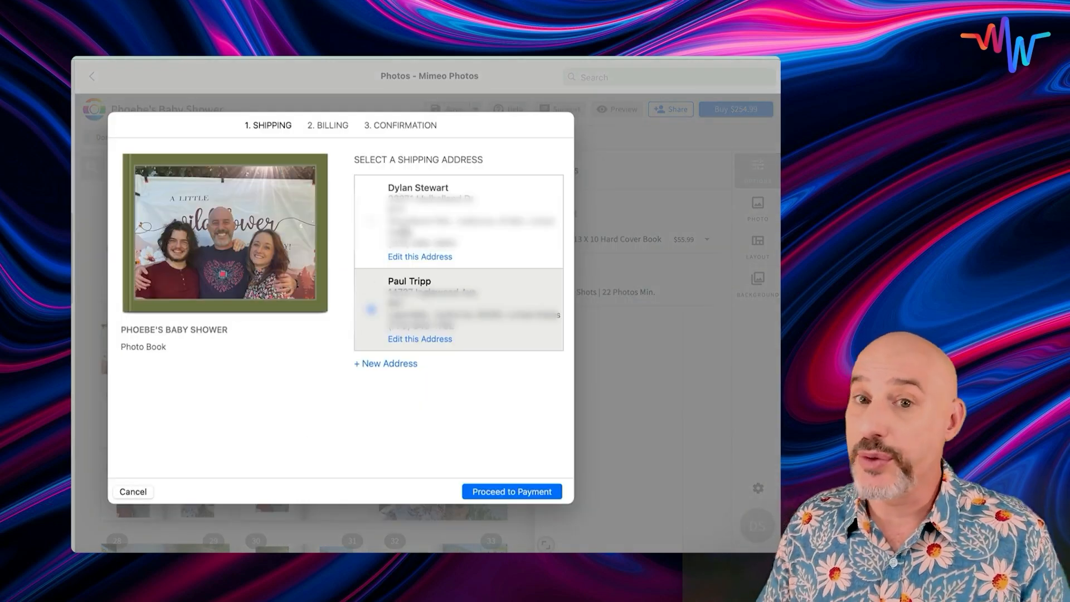
{"action": "left_click", "coordinate": [401, 234]}
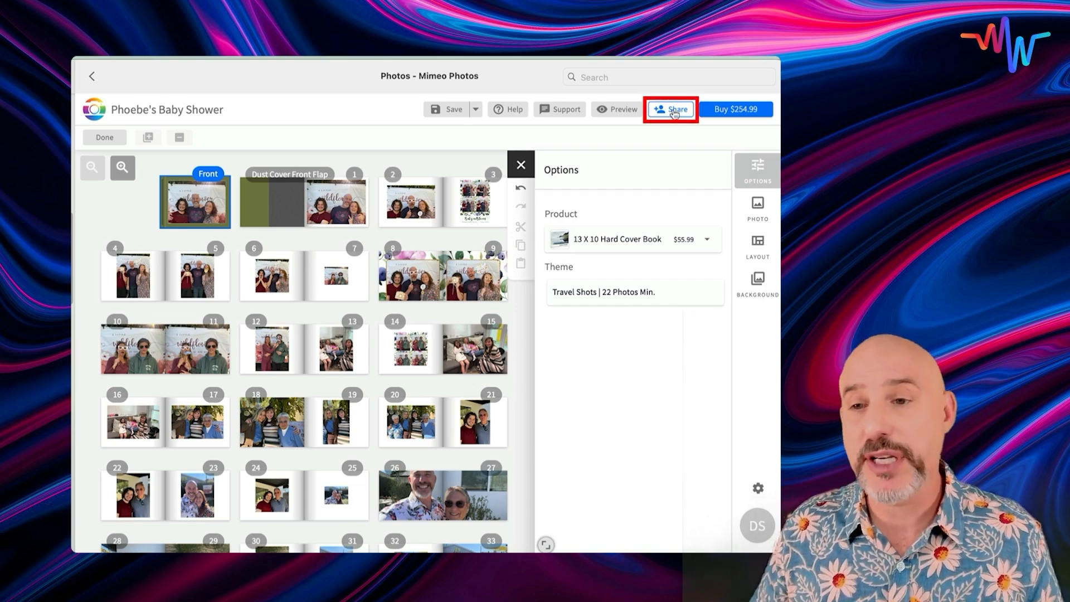
- Open the project's sharing options, and open the PDF export and cancel it without entering an e-mail address
{"action": "left_click", "coordinate": [674, 111]}
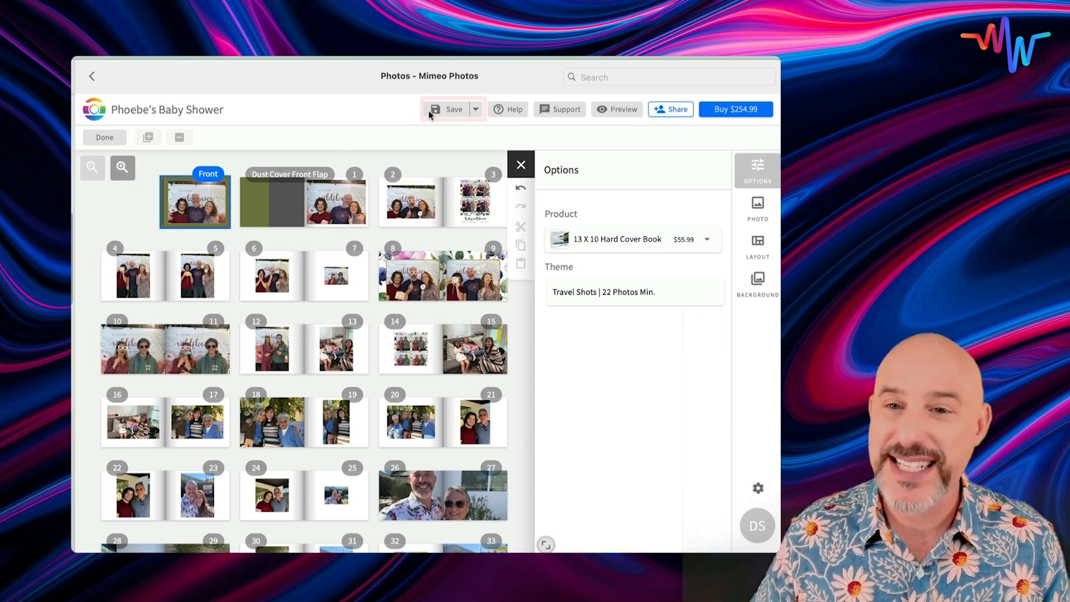
{"action": "left_click", "coordinate": [476, 110]}
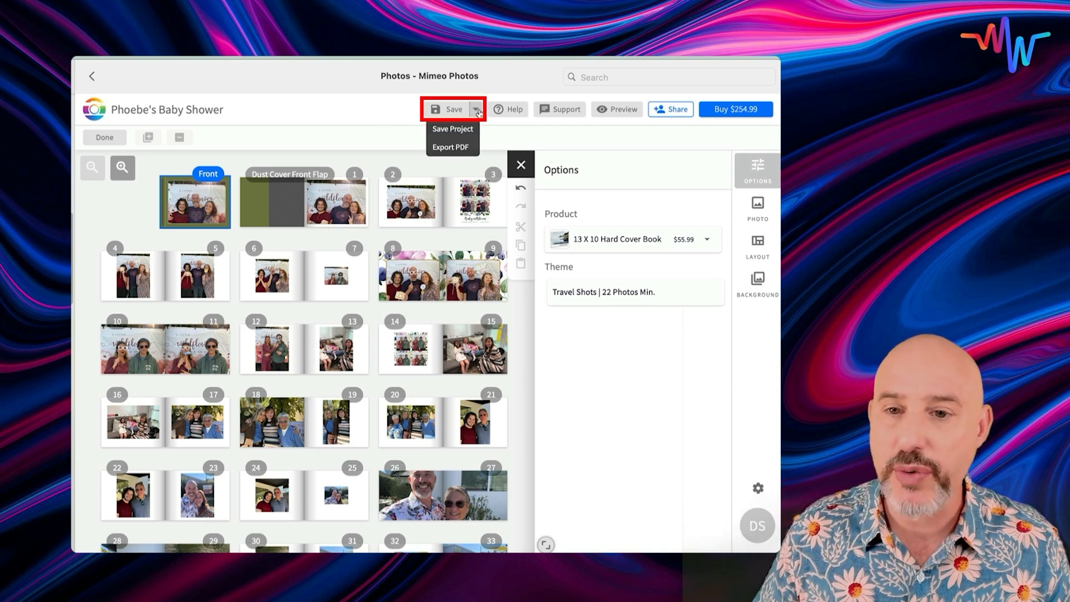
{"action": "left_click", "coordinate": [458, 147]}
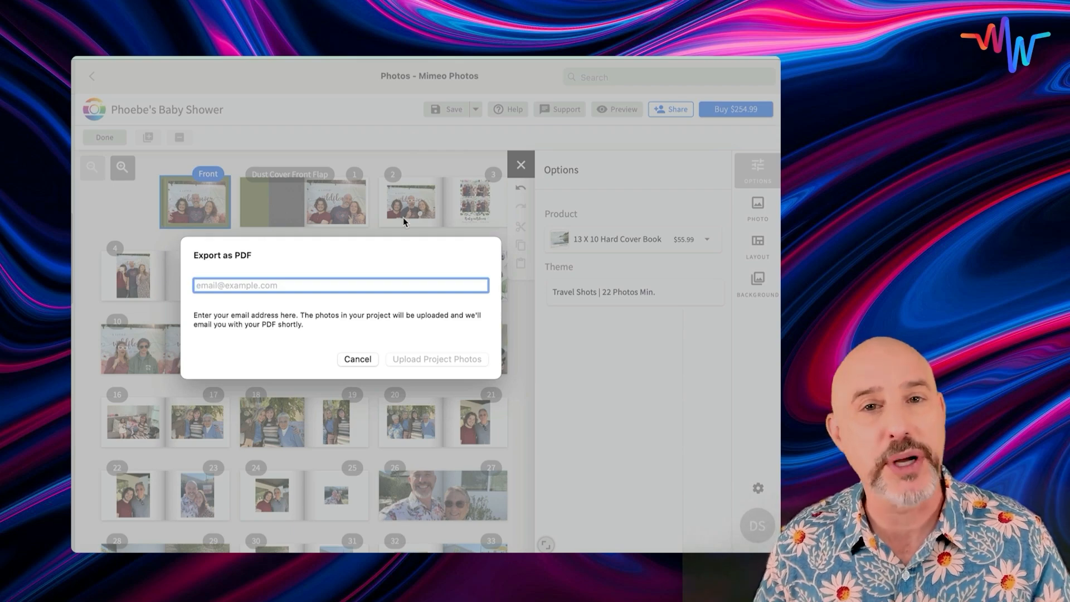
{"action": "left_click", "coordinate": [361, 358]}
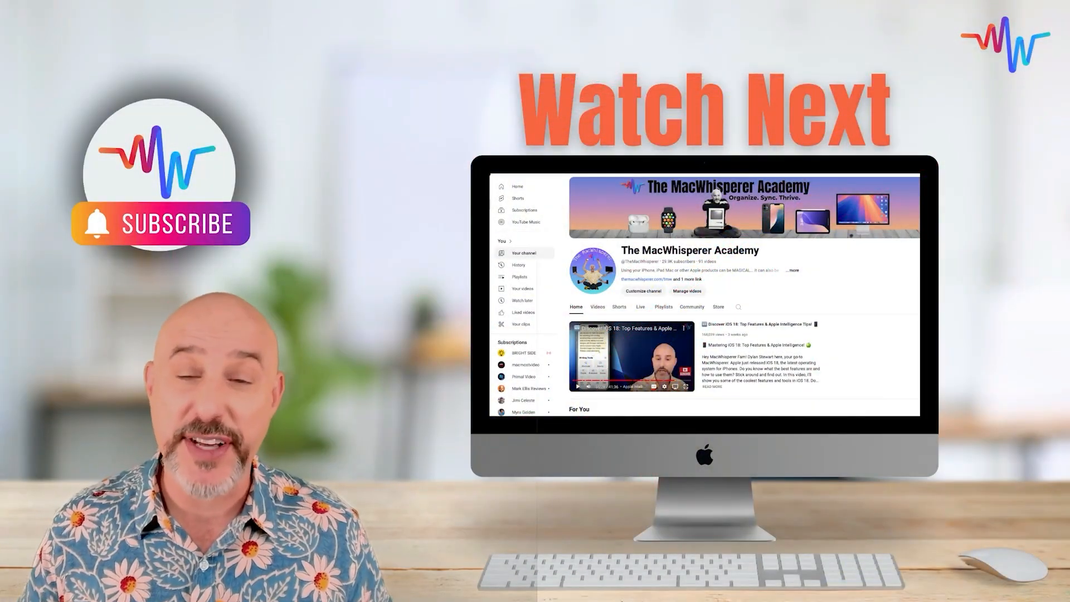